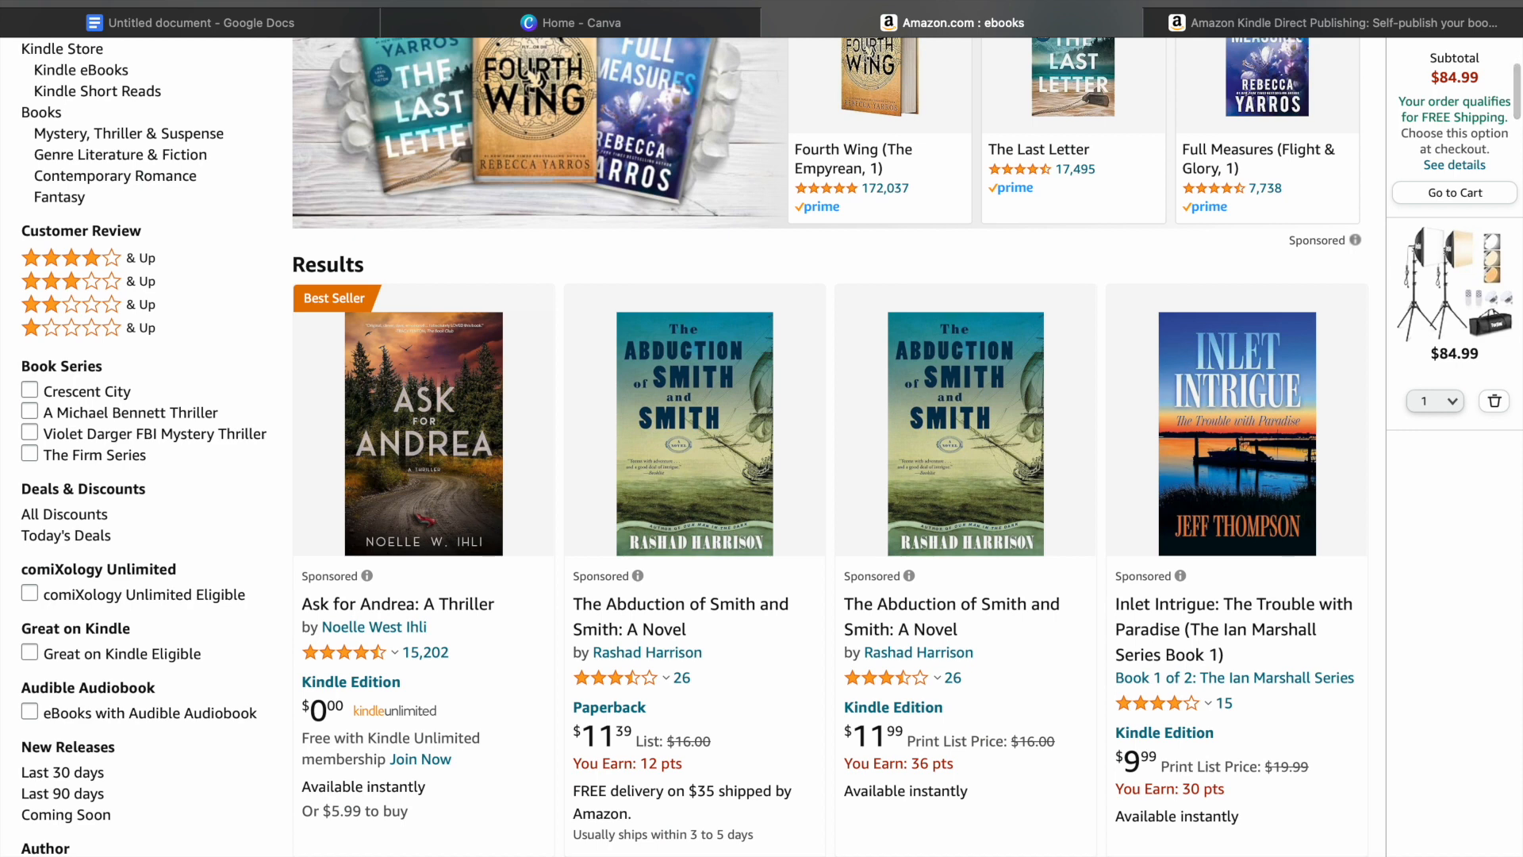
Step: Look over the ebook results on Amazon, then the Canva home page and the Kindle Direct Publishing page
scroll(825, 444, down, 4)
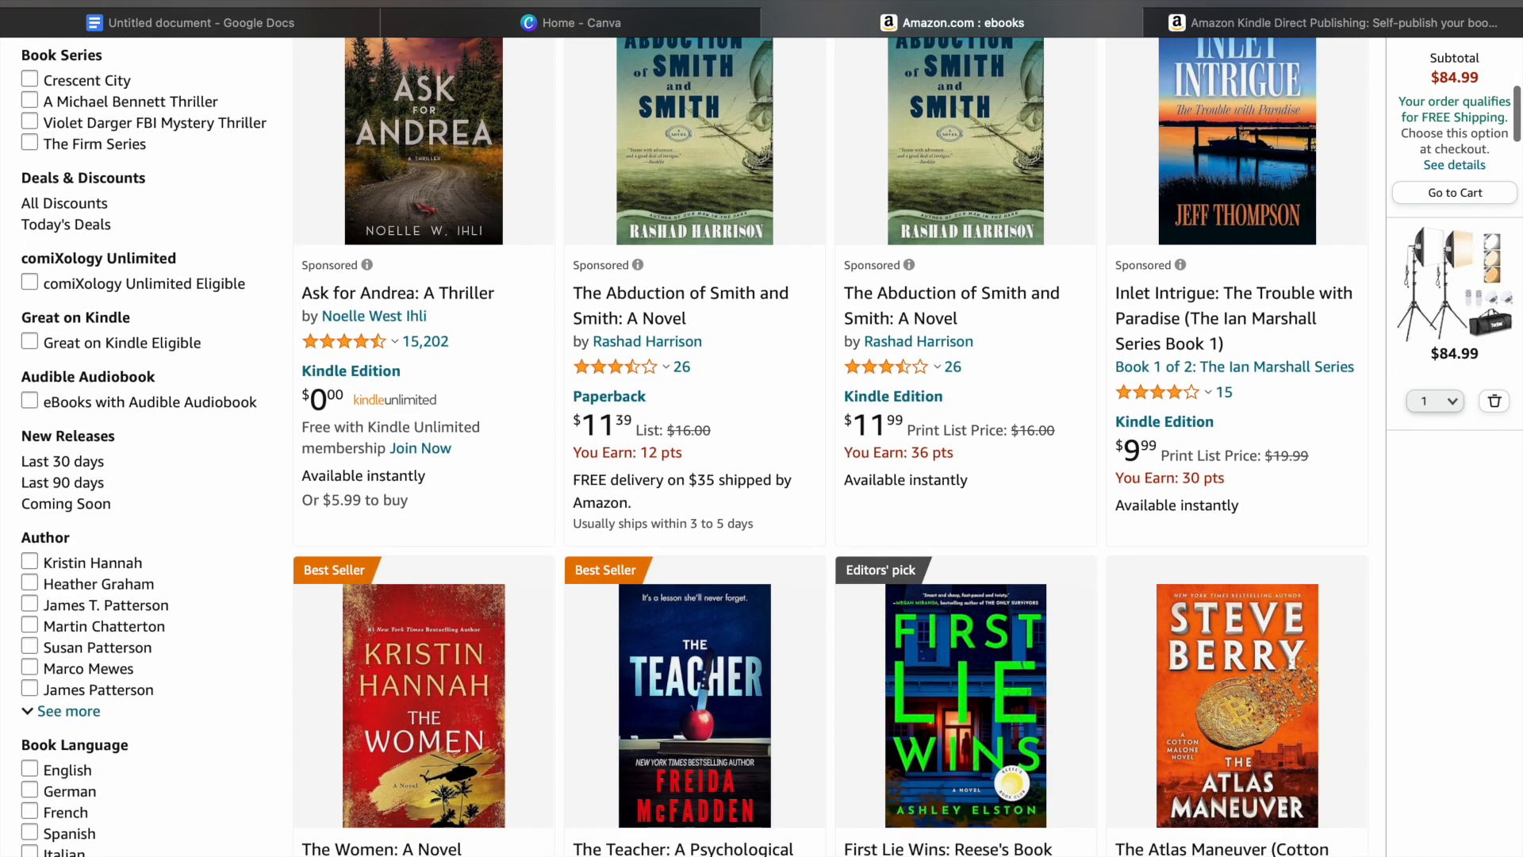
scroll(824, 444, up, 2)
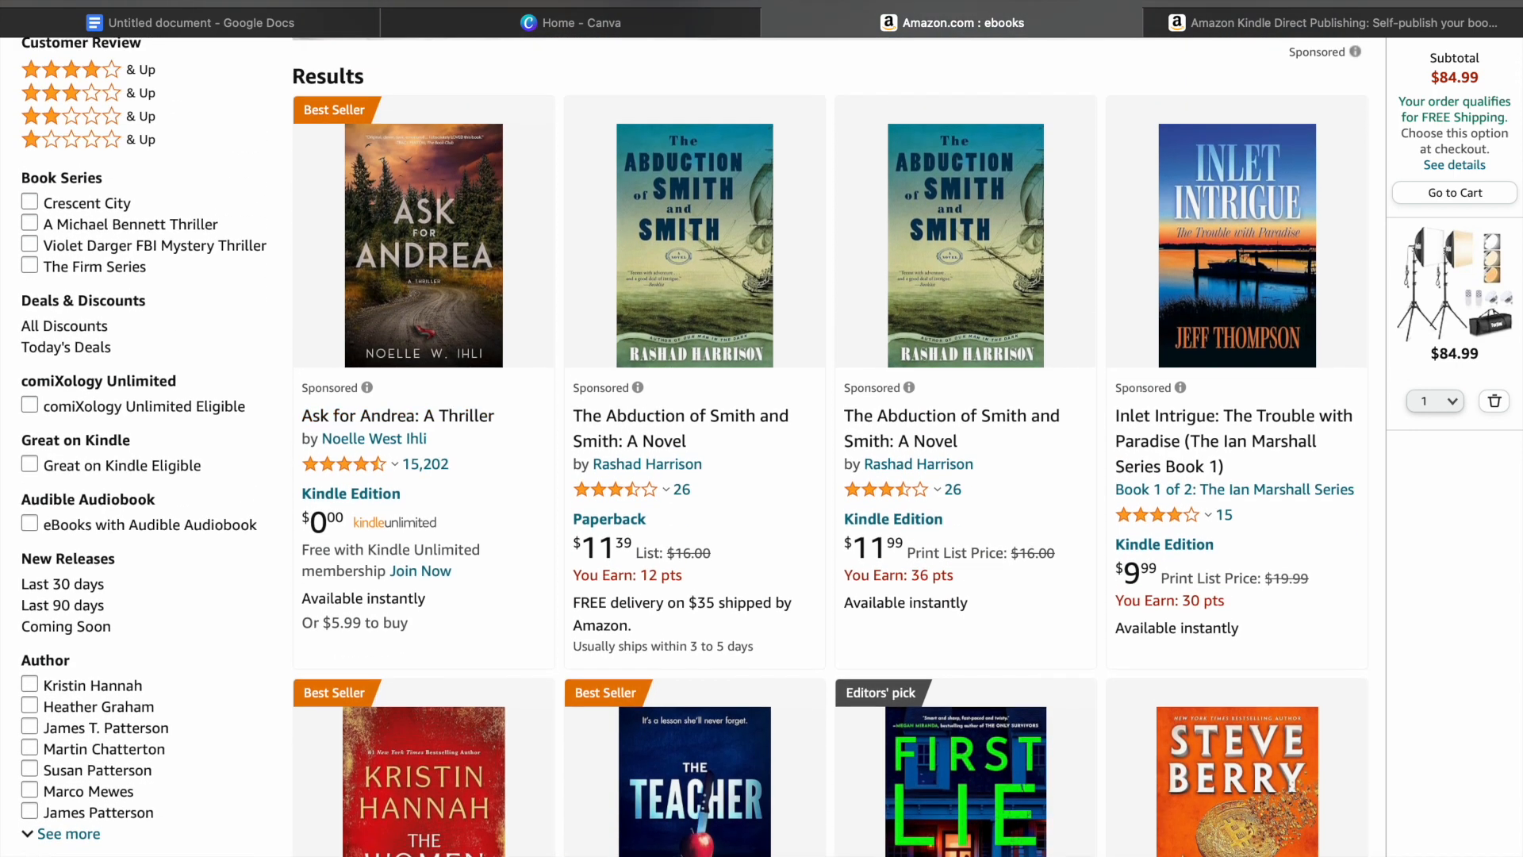
scroll(824, 445, down, 5)
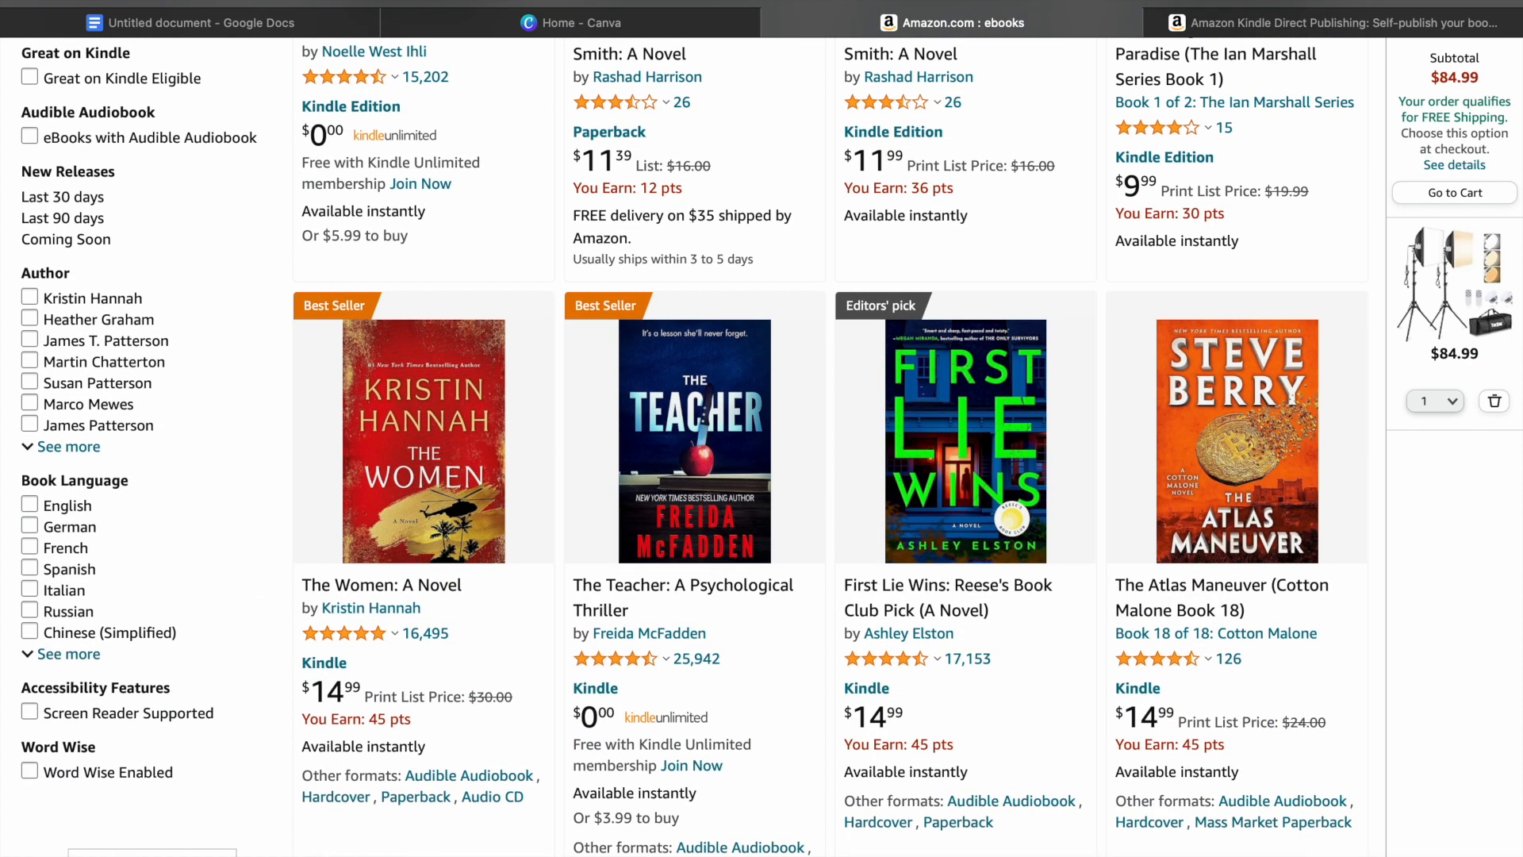
scroll(825, 445, down, 5)
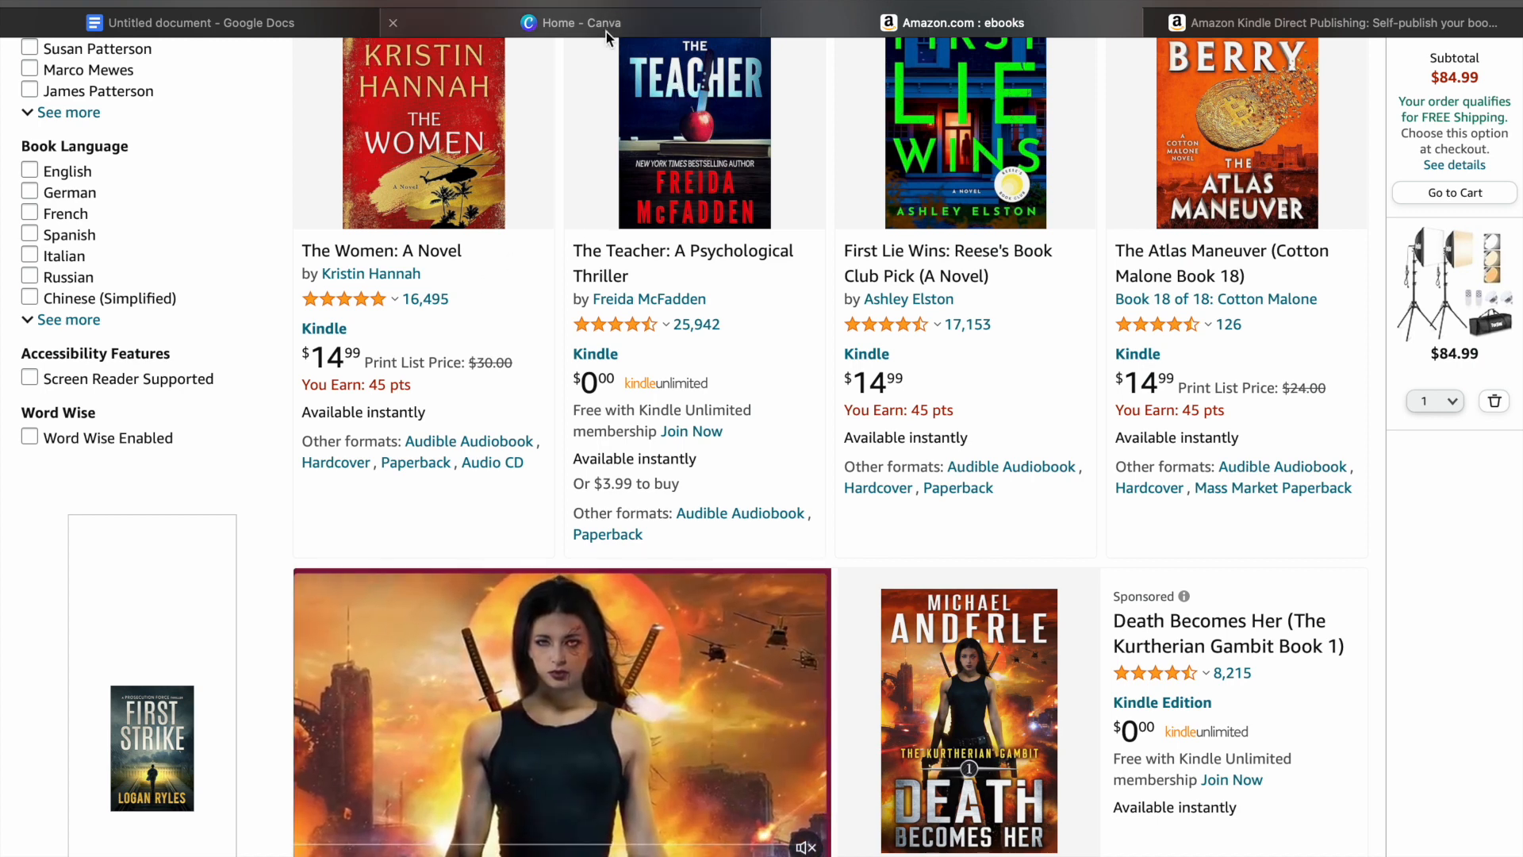
click(607, 30)
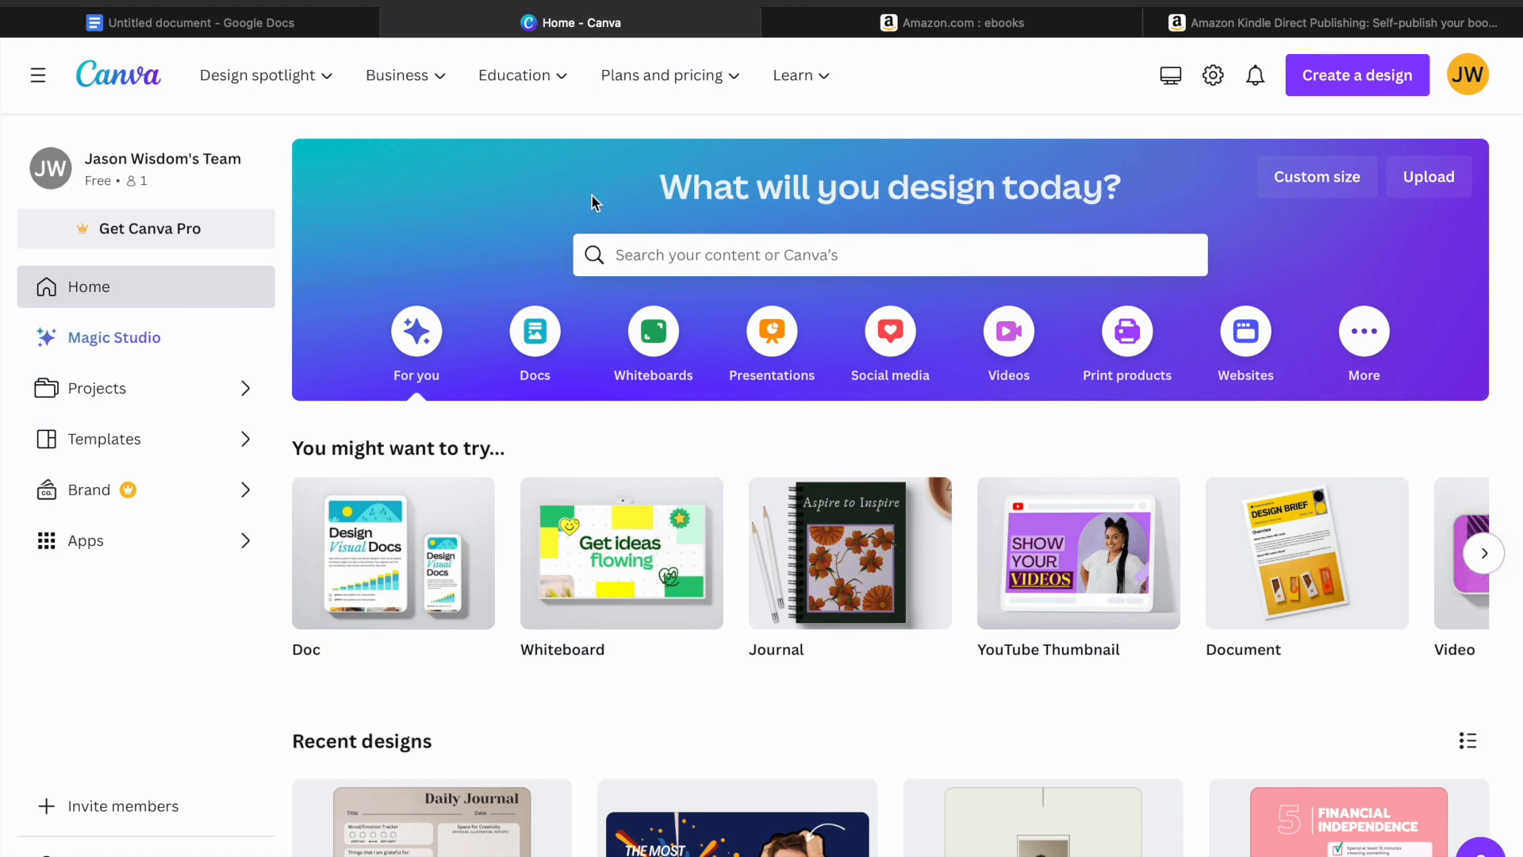
click(1190, 26)
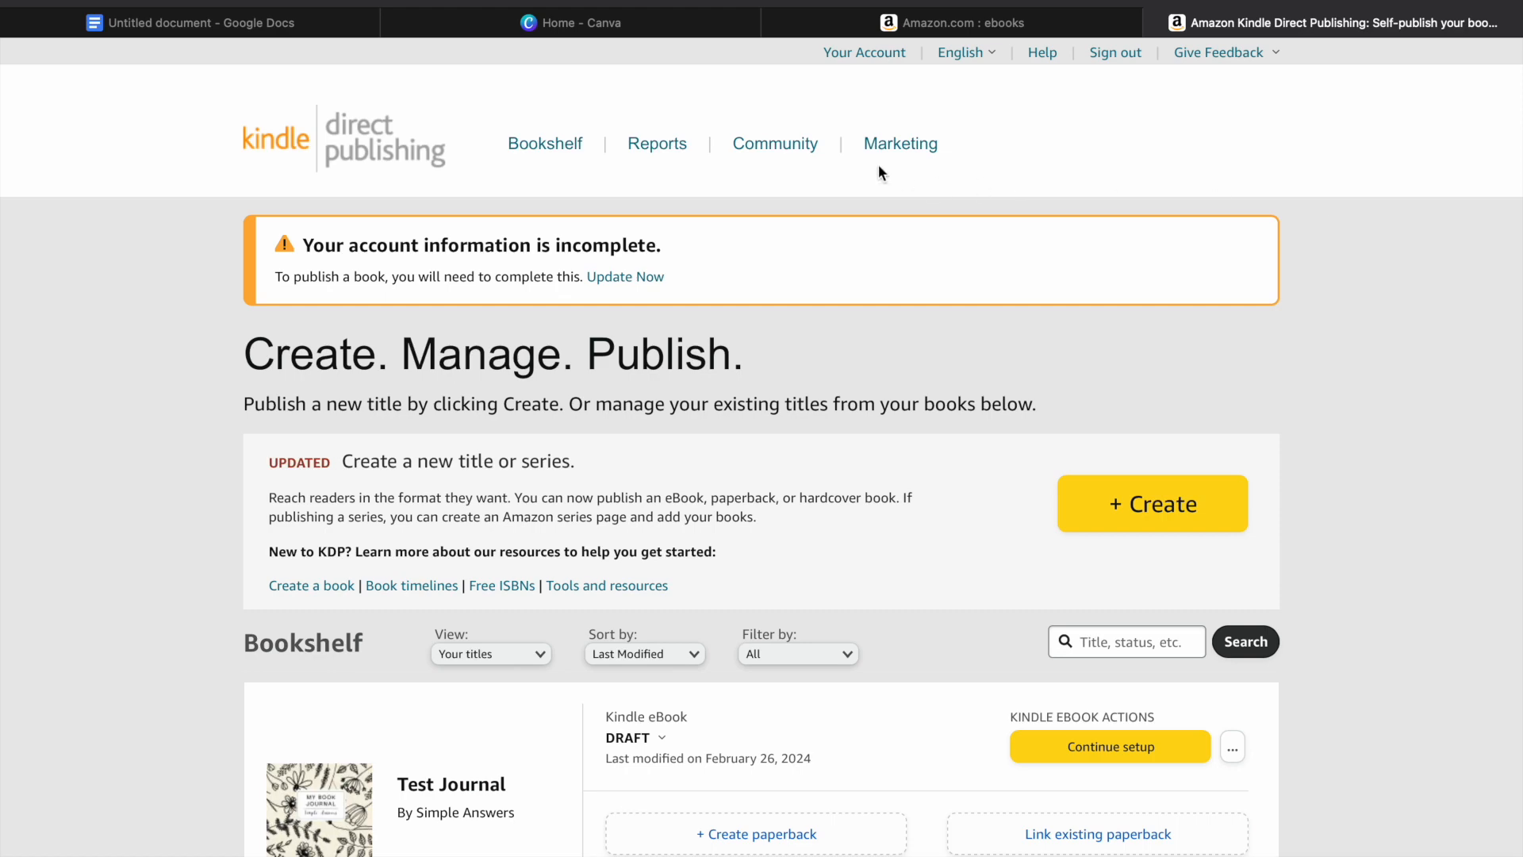
Step: Switch to Canva and search its templates for "ebook"
click(673, 29)
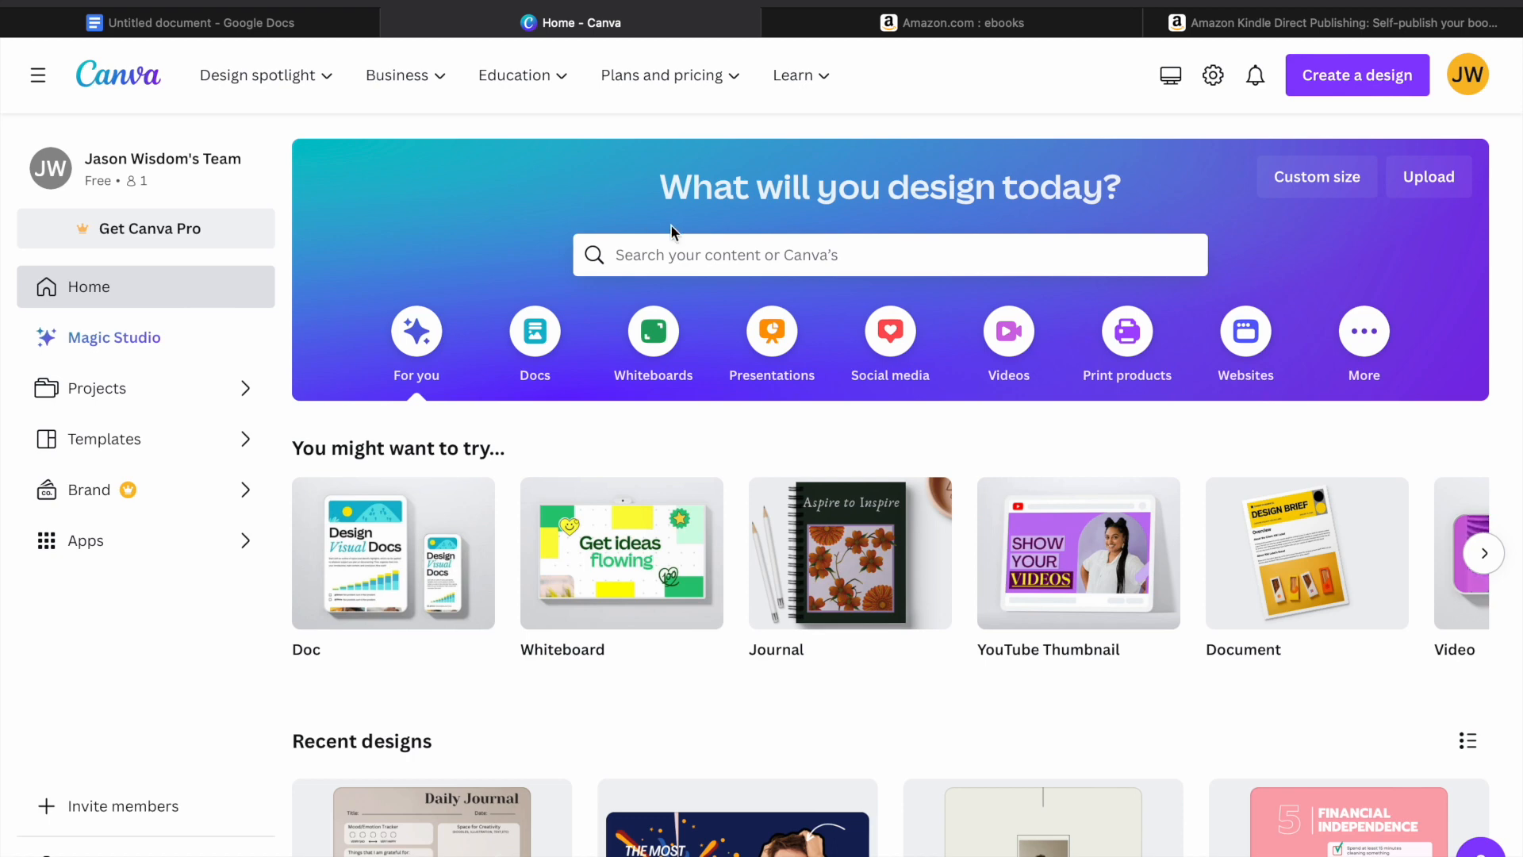
click(676, 258)
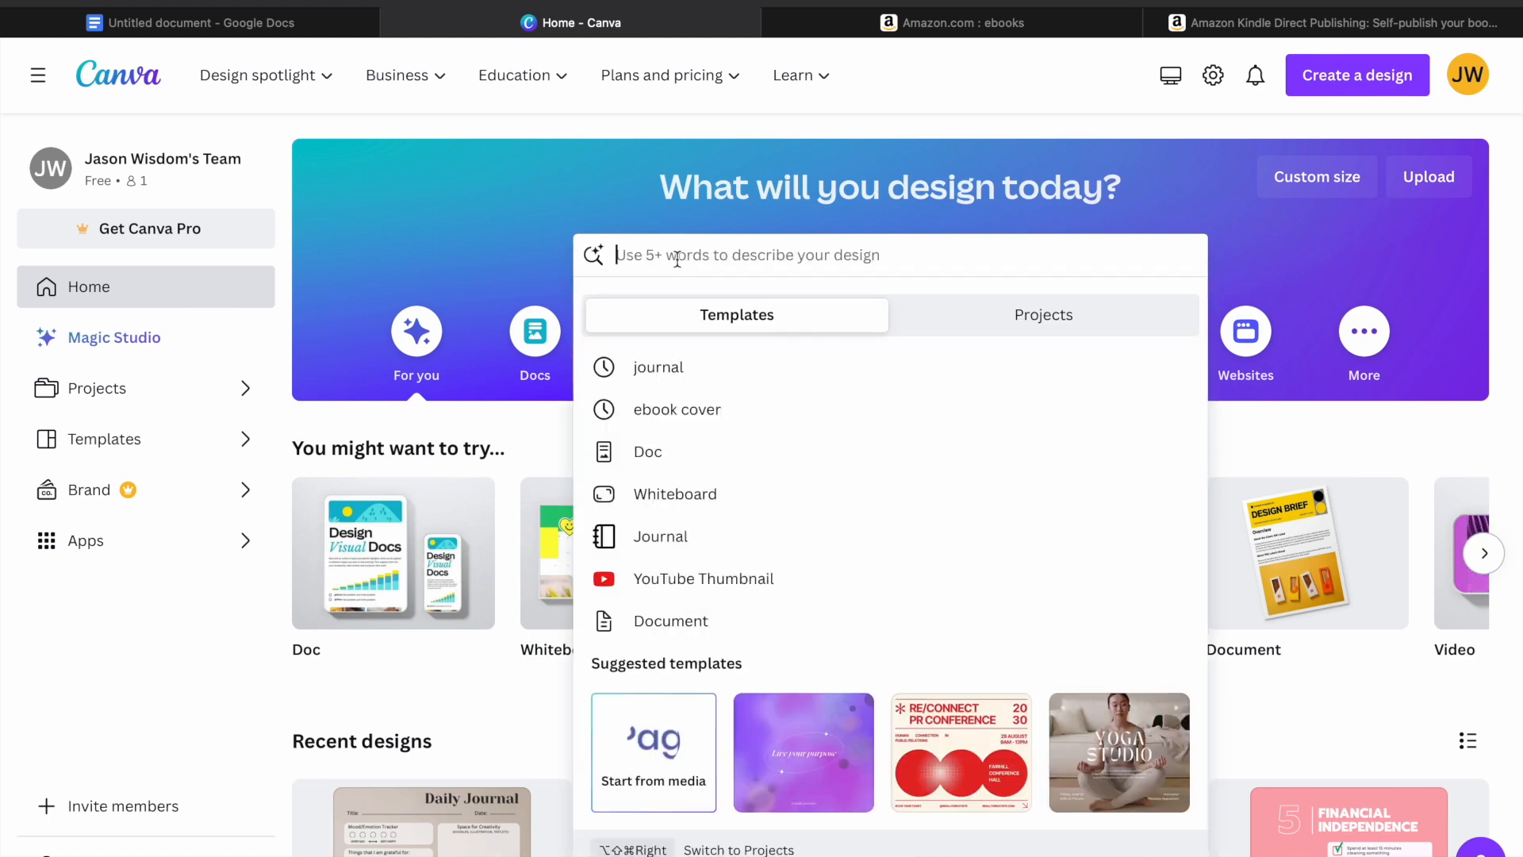
text(e)
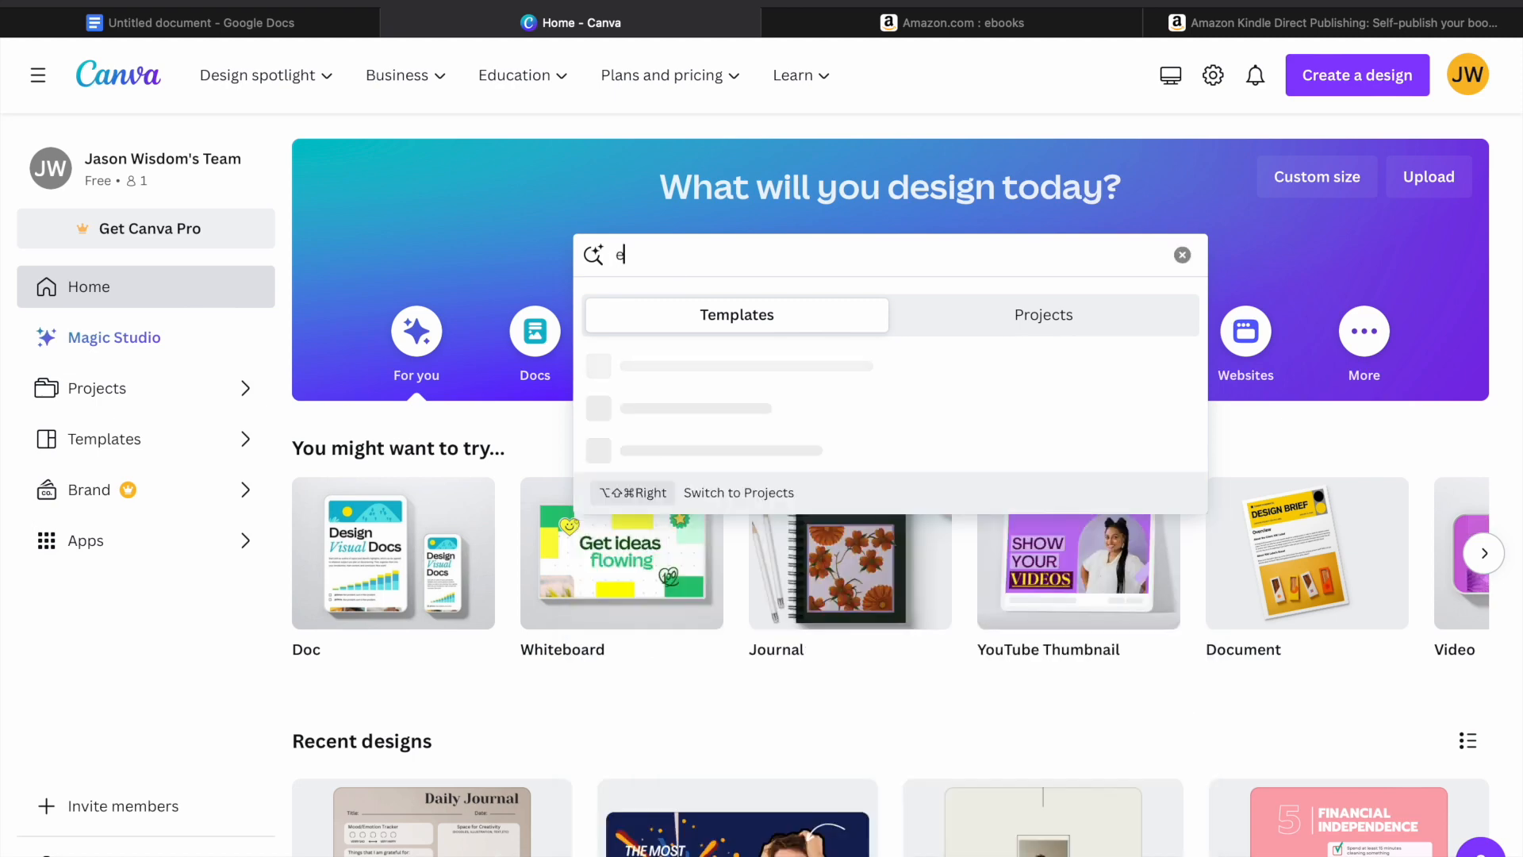
text(book)
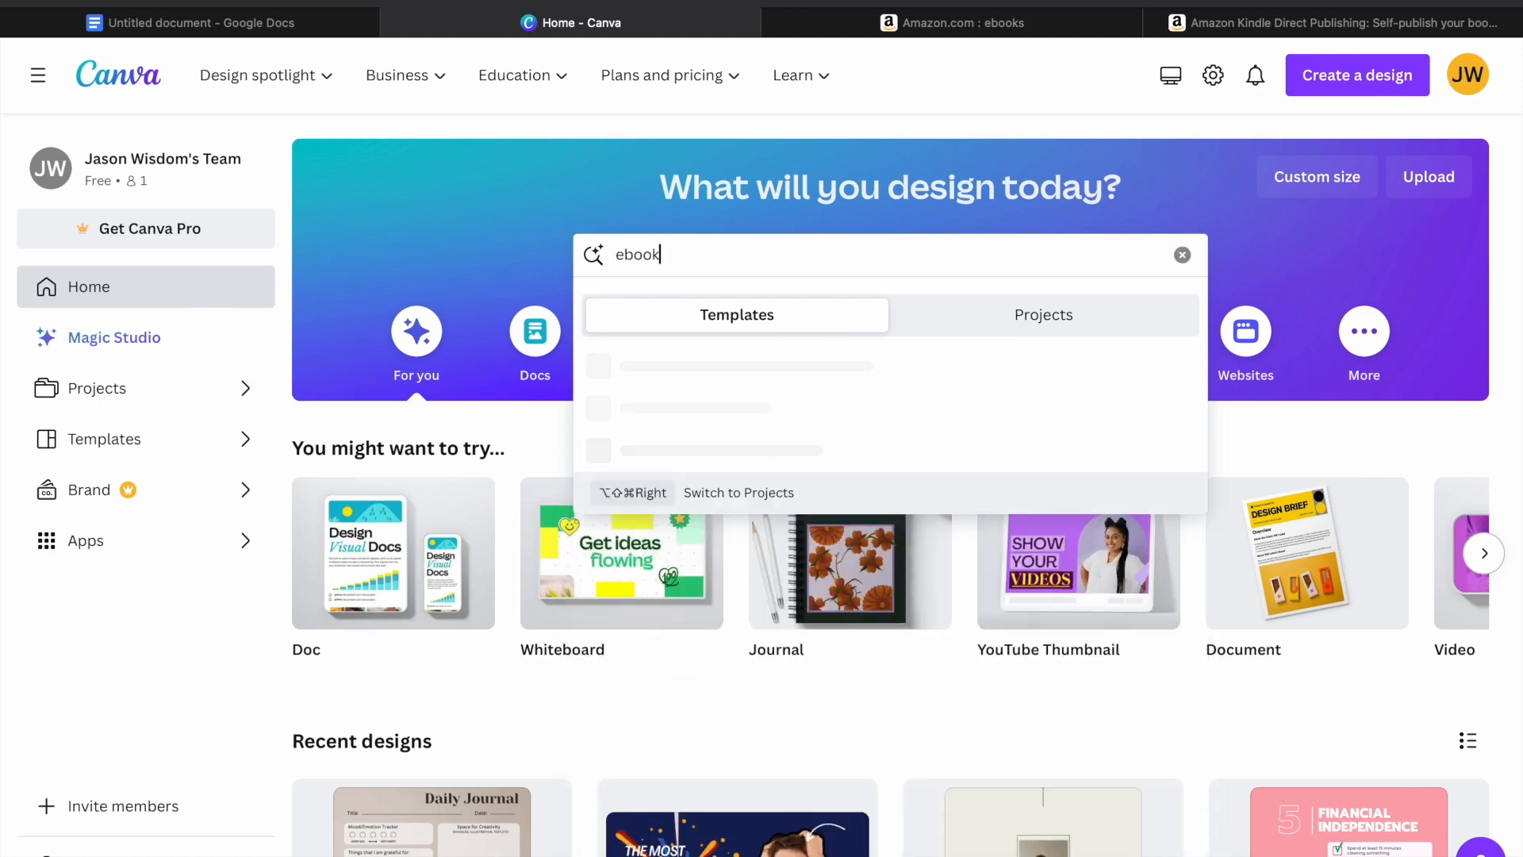
key(Return)
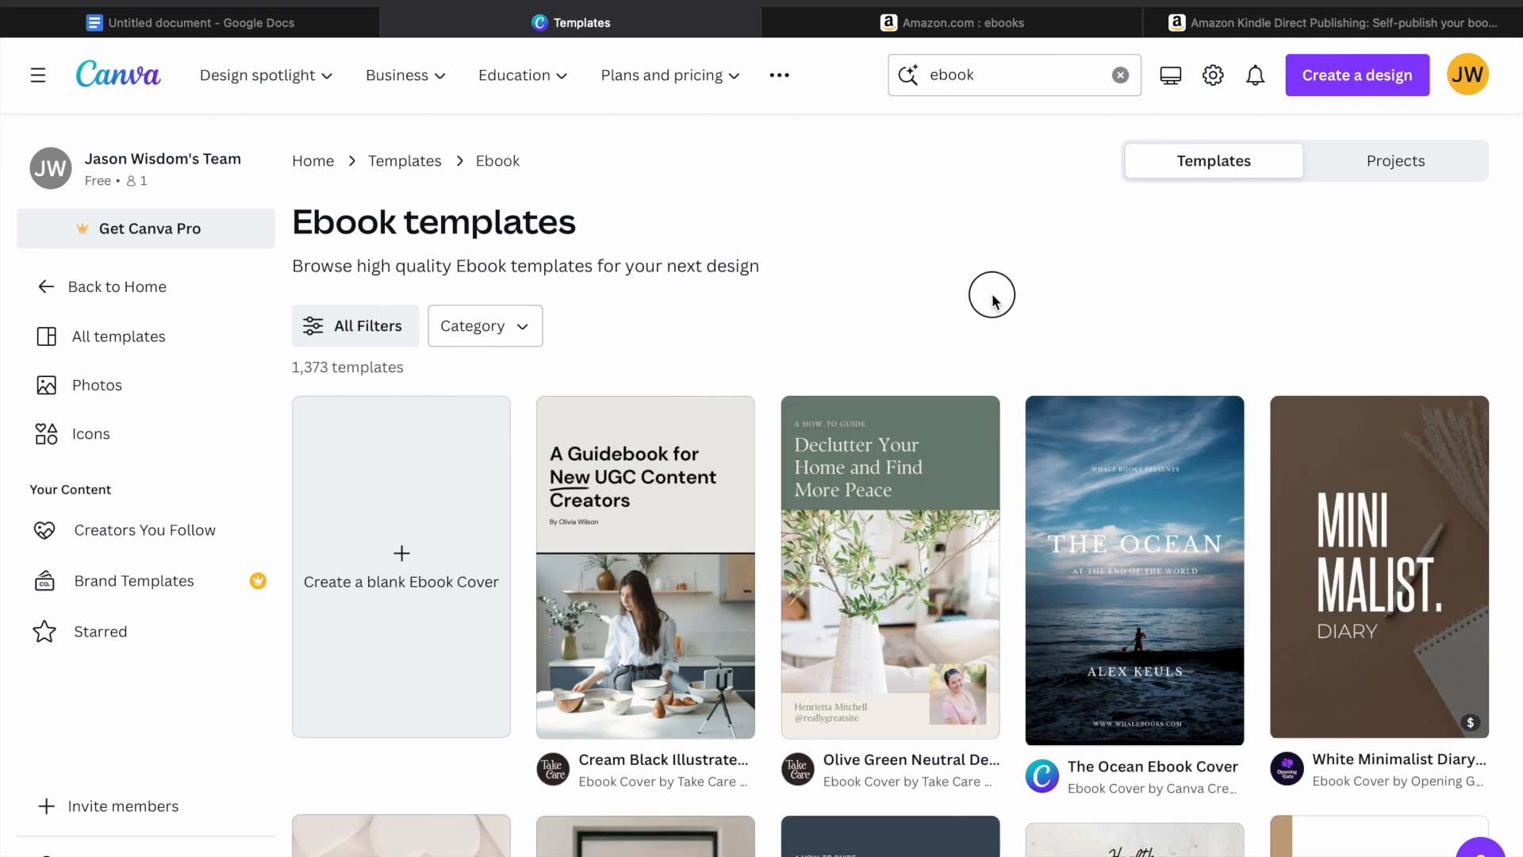
Step: Open the Olive Green Neutral Declutter Simple Living How To Guide ebook cover template for customizing
scroll(991, 292, down, 4)
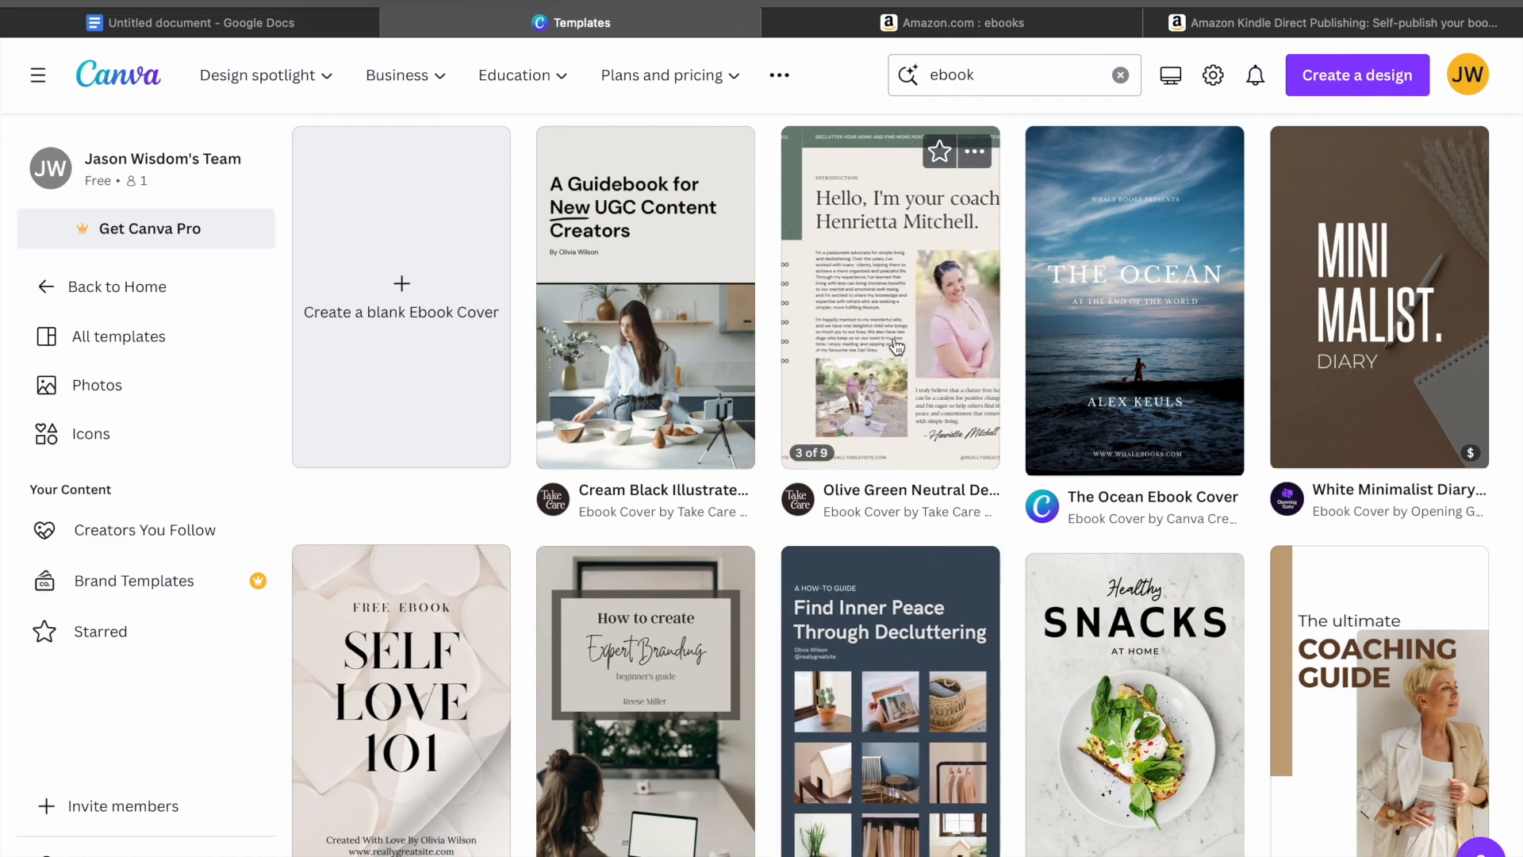
click(896, 346)
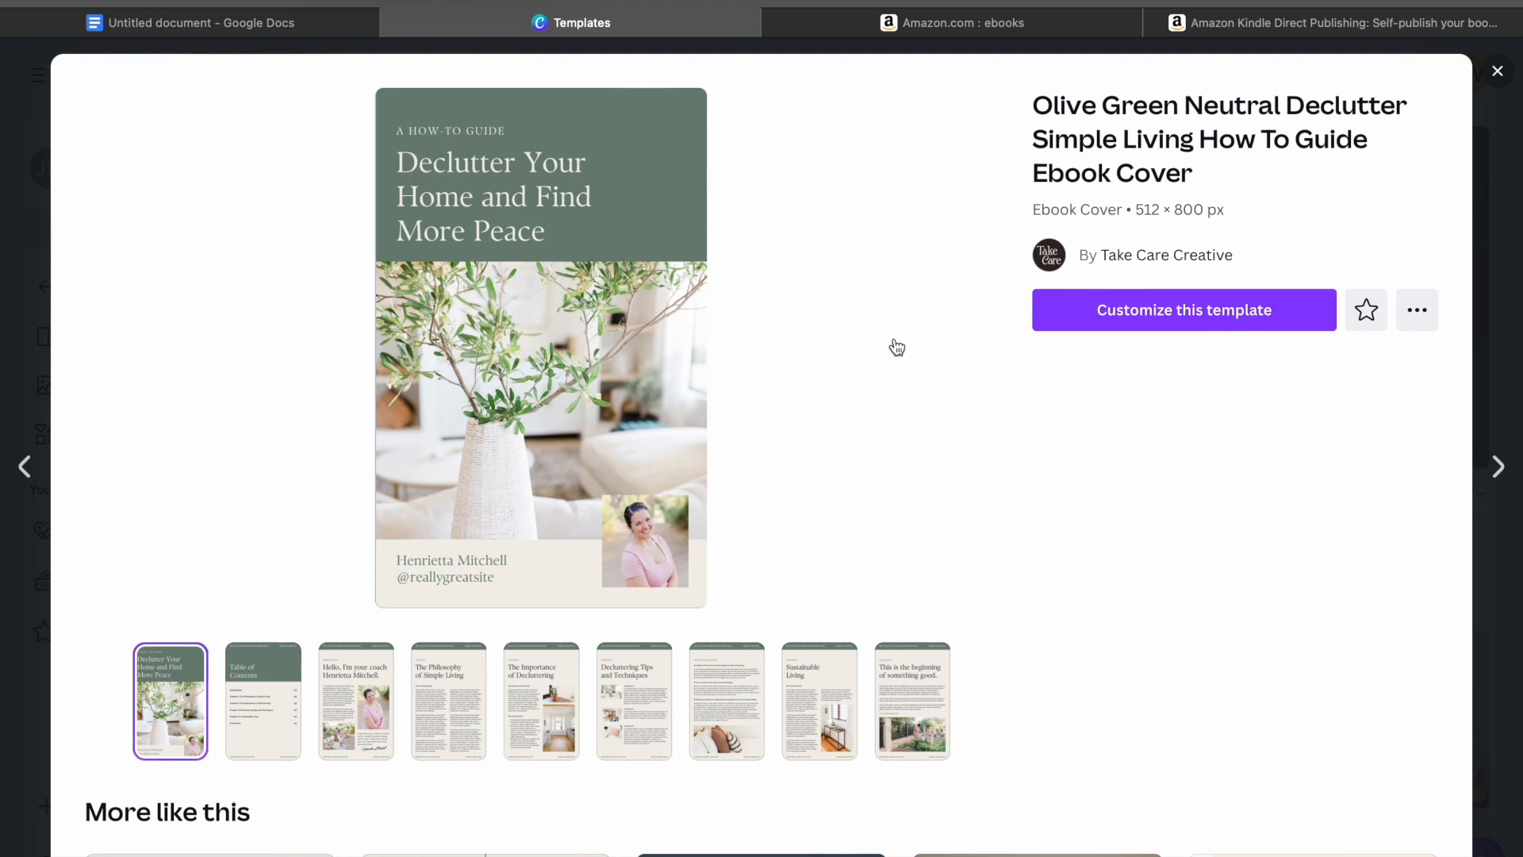
click(1131, 311)
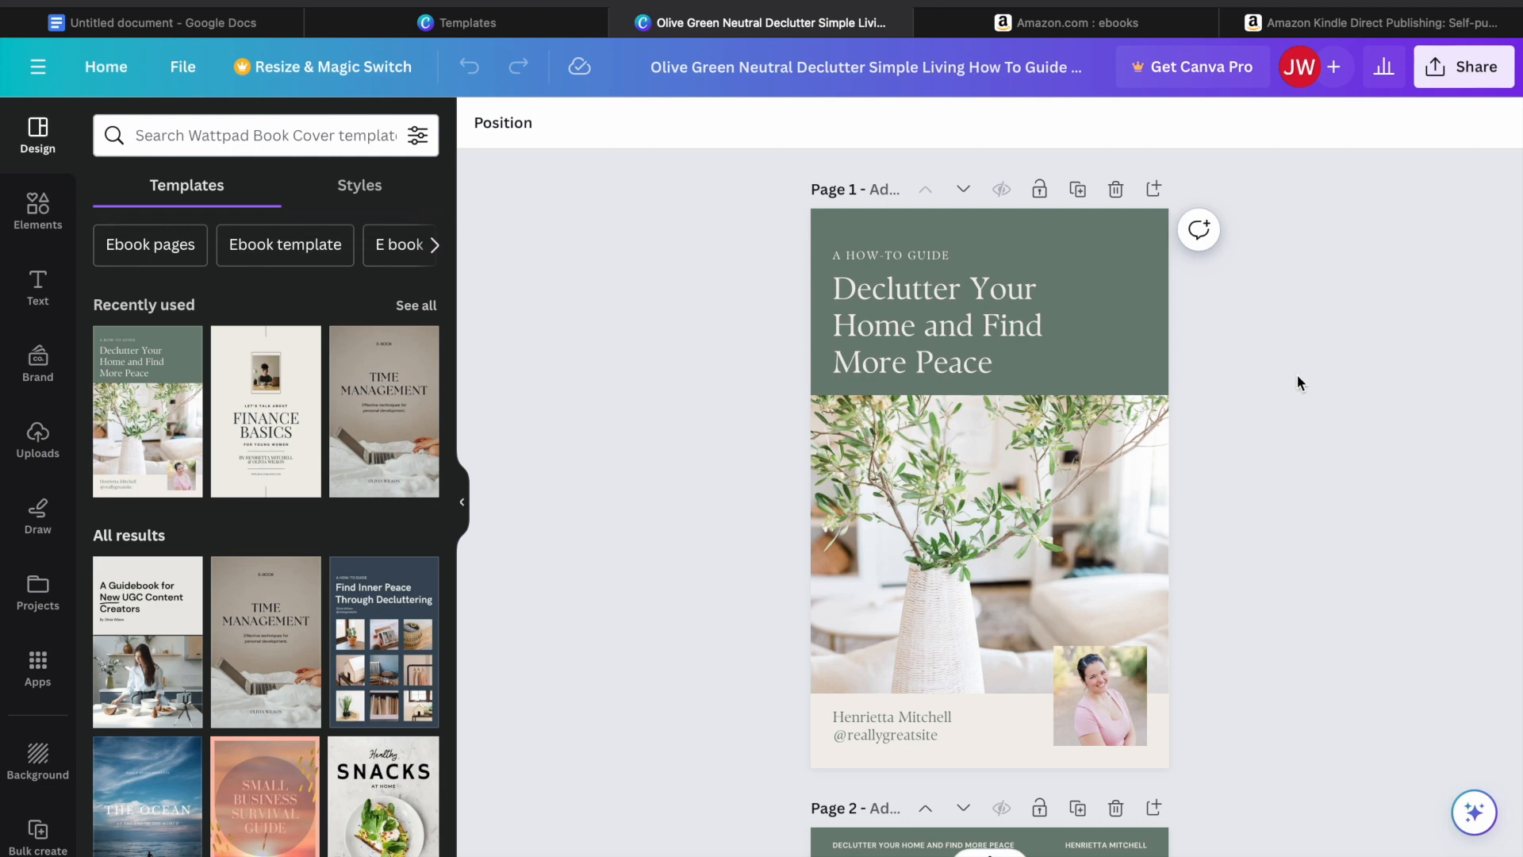
Step: Look through the template's pages from the cover to the Chapter I page and return to the cover
scroll(1296, 375, down, 12)
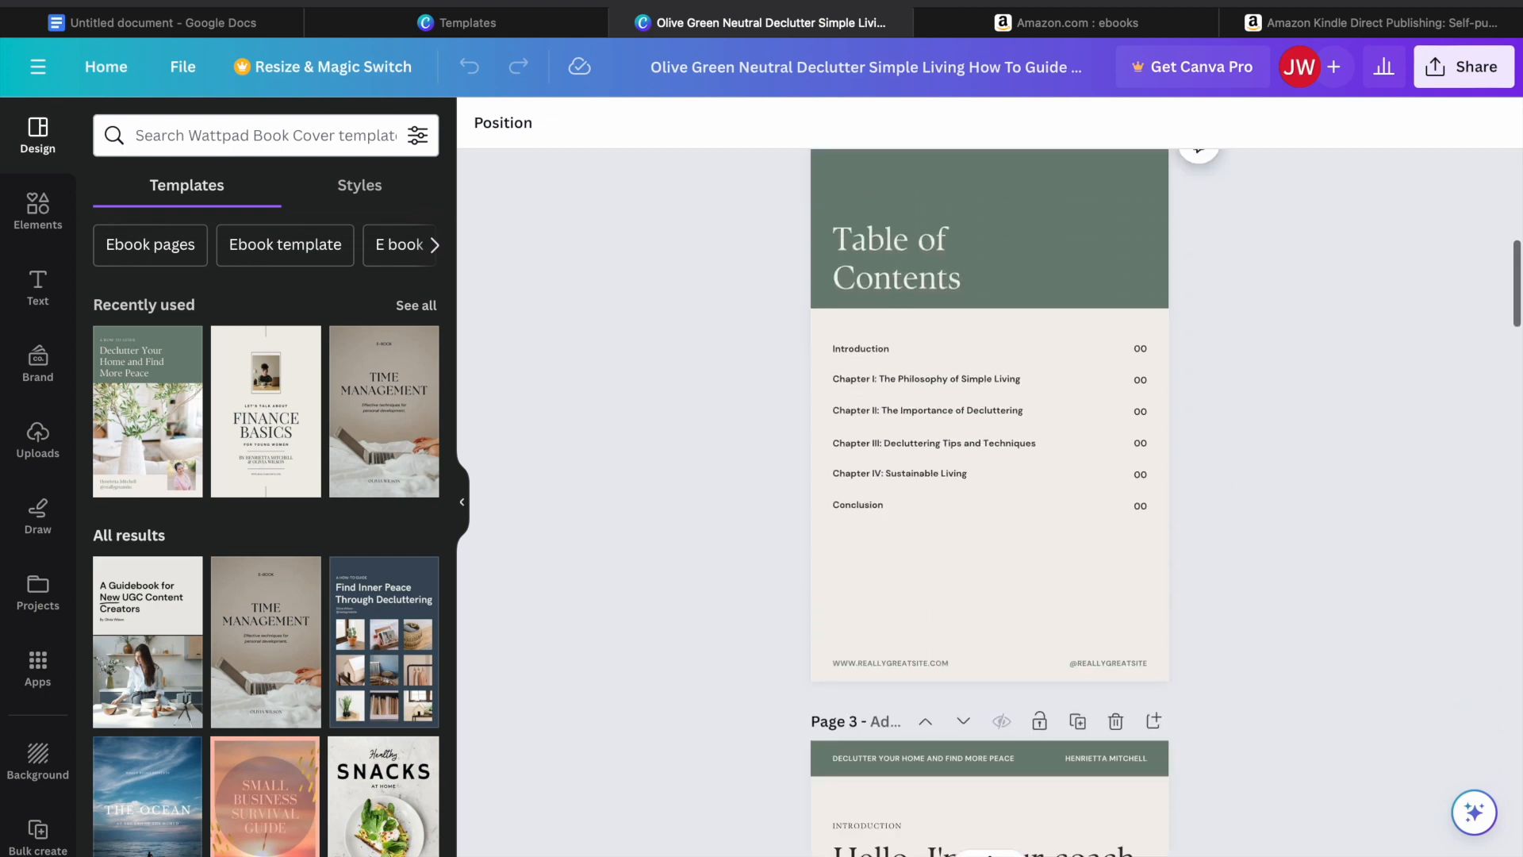
scroll(1297, 374, down, 5)
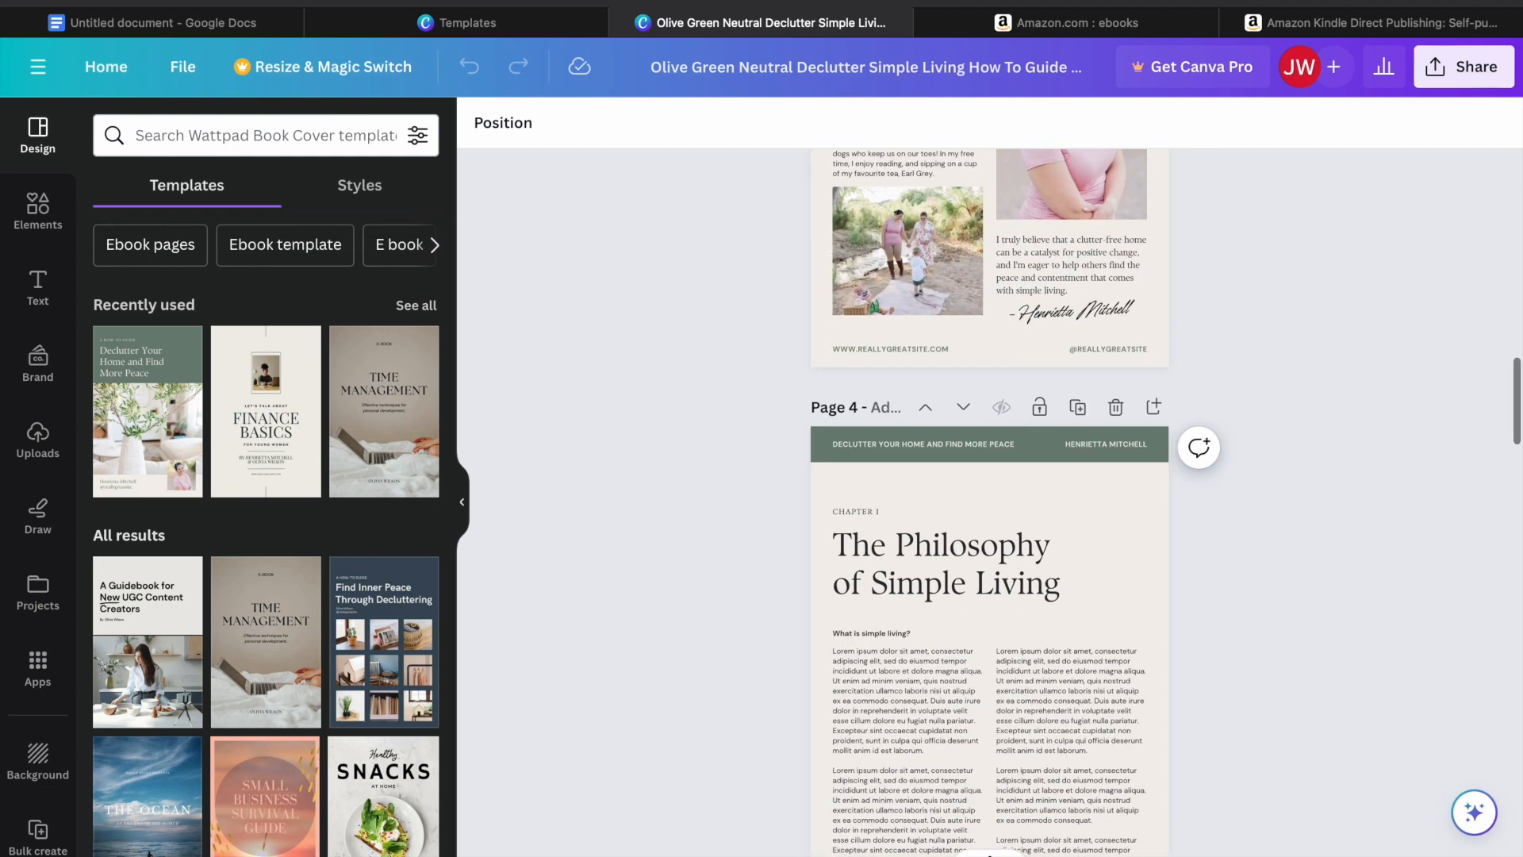
scroll(989, 501, up, 8)
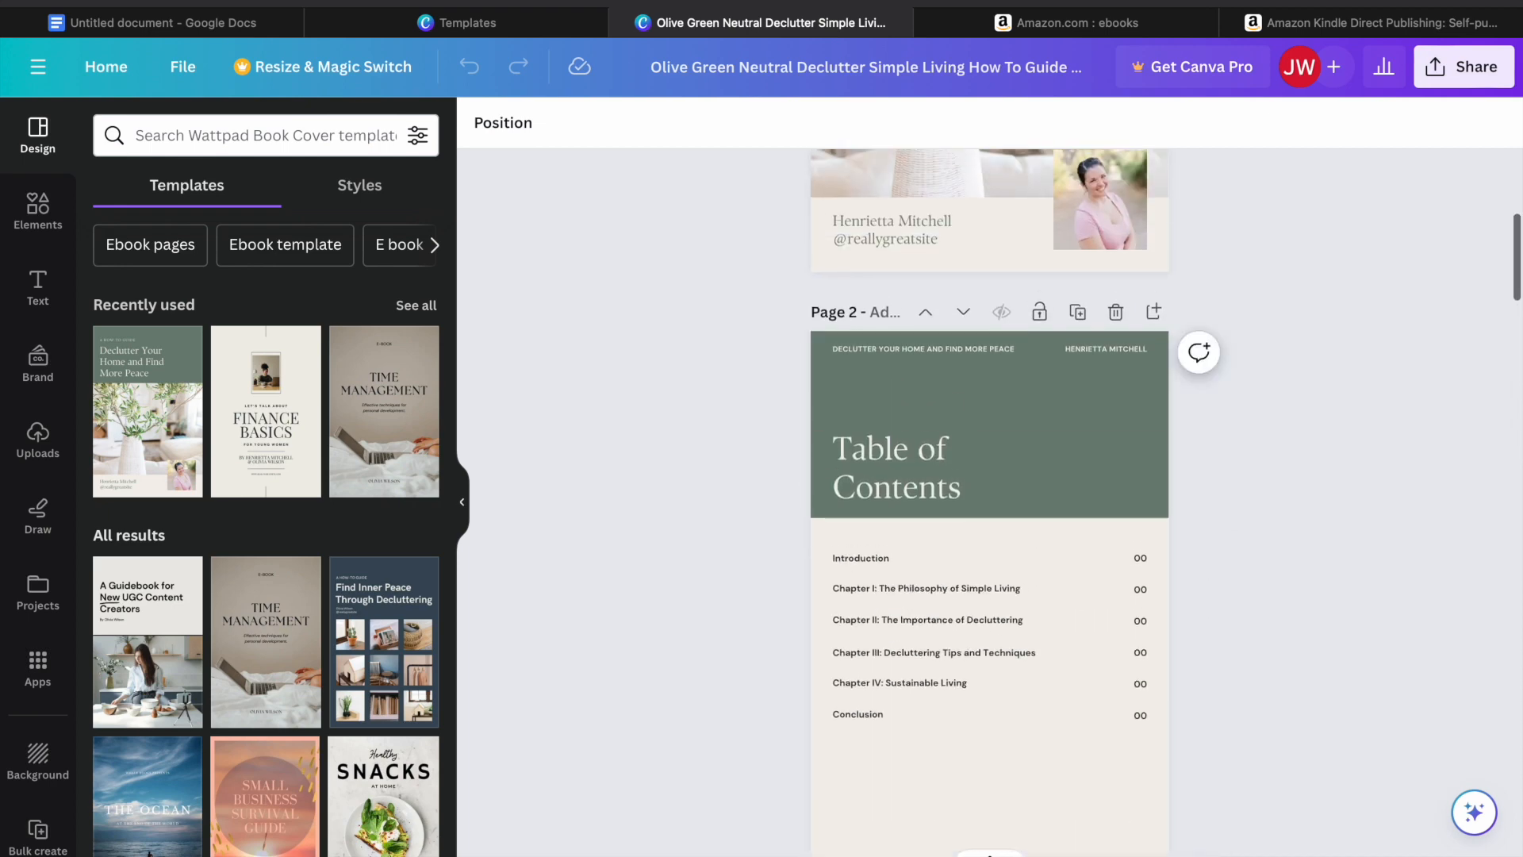
scroll(989, 501, up, 4)
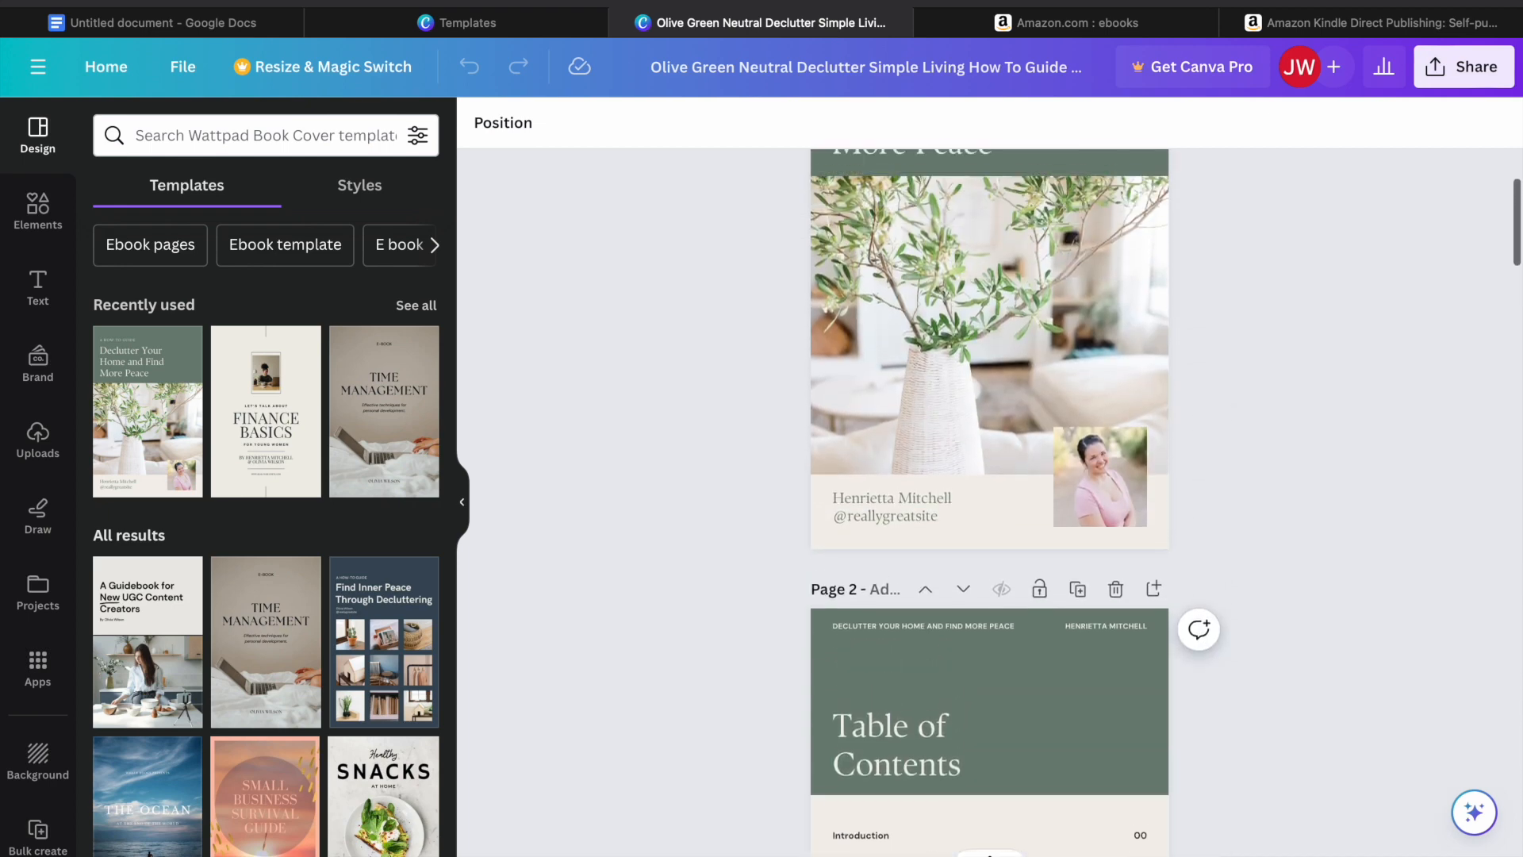
scroll(989, 501, up, 3)
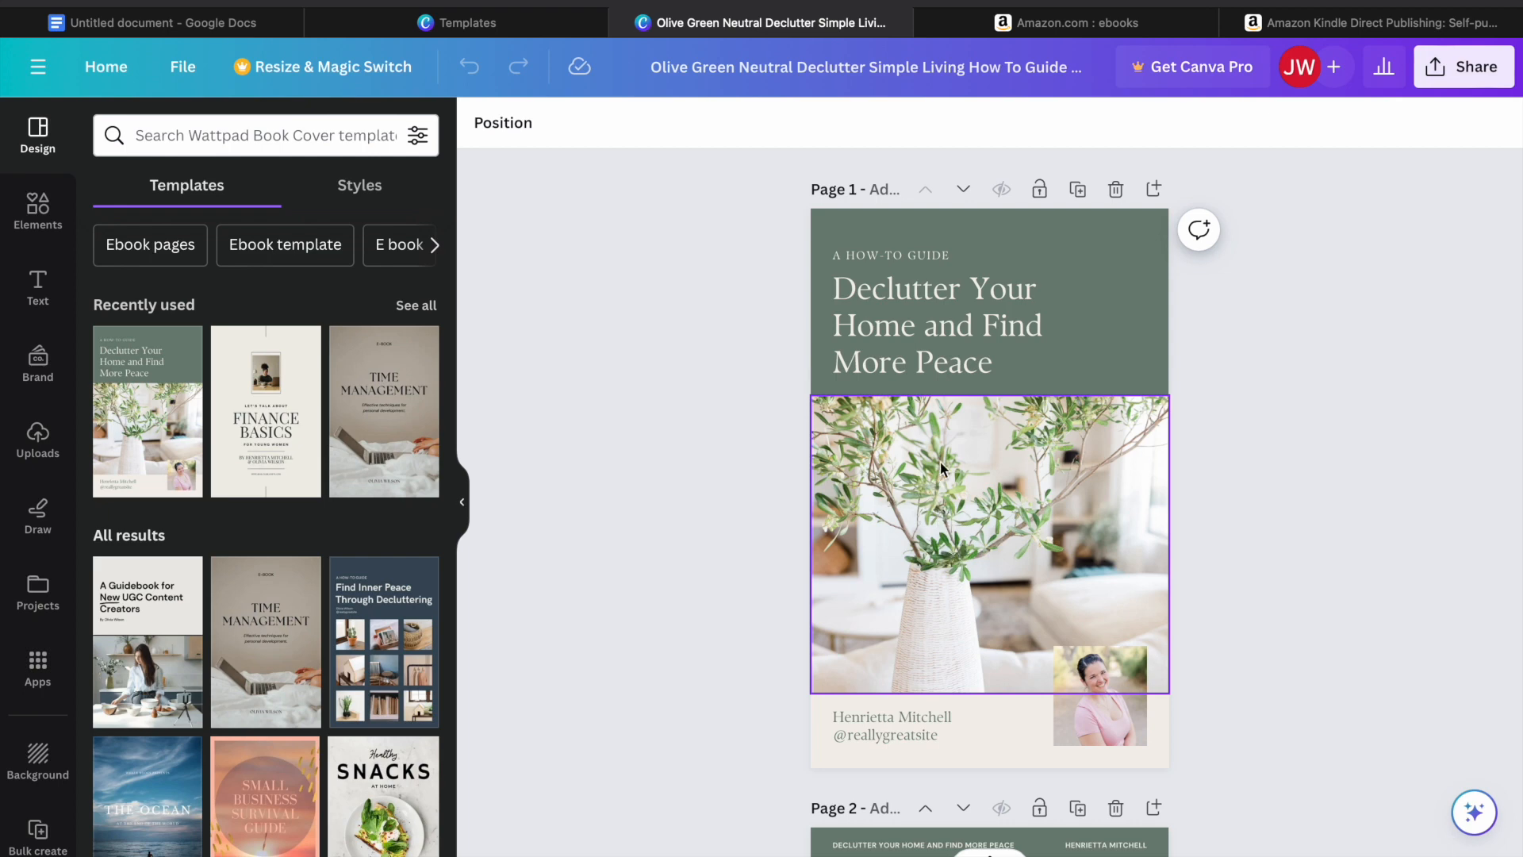
Step: Replace the cover's main title text with "How to FARM"
click(997, 366)
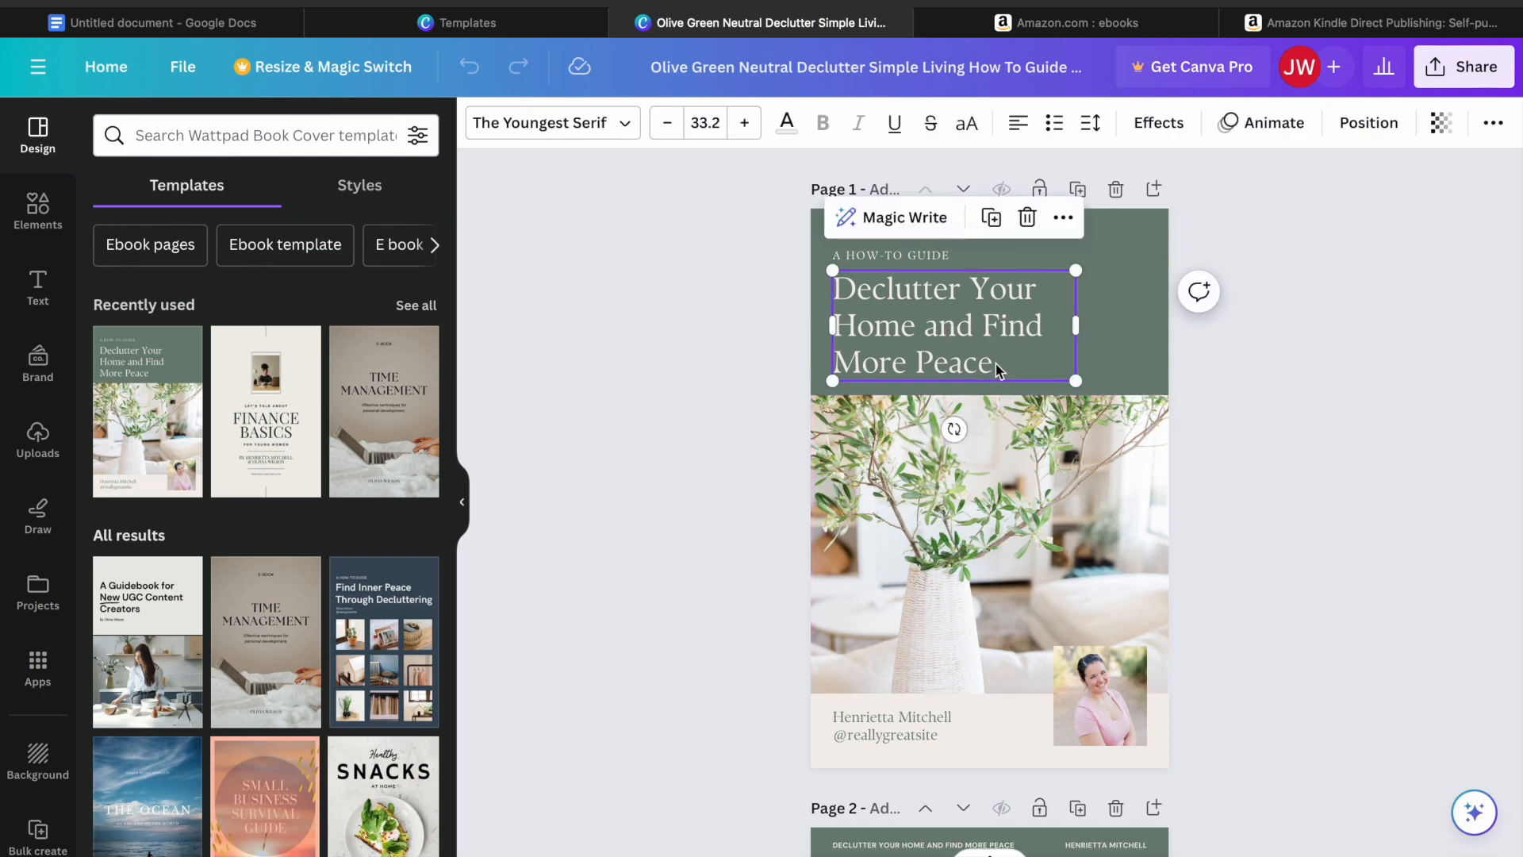
click(997, 365)
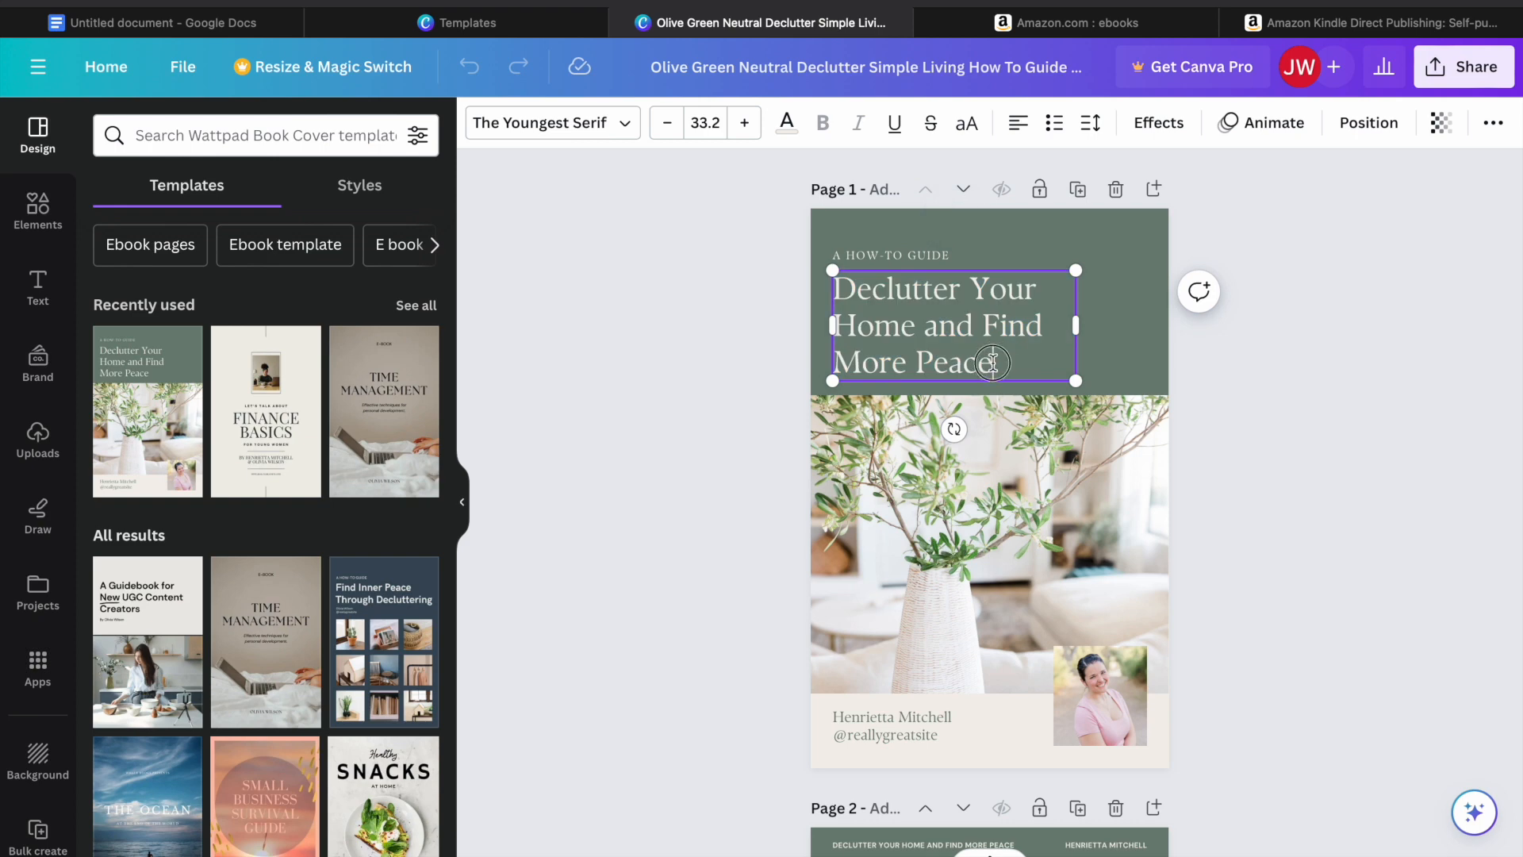
drag(993, 363, 842, 298)
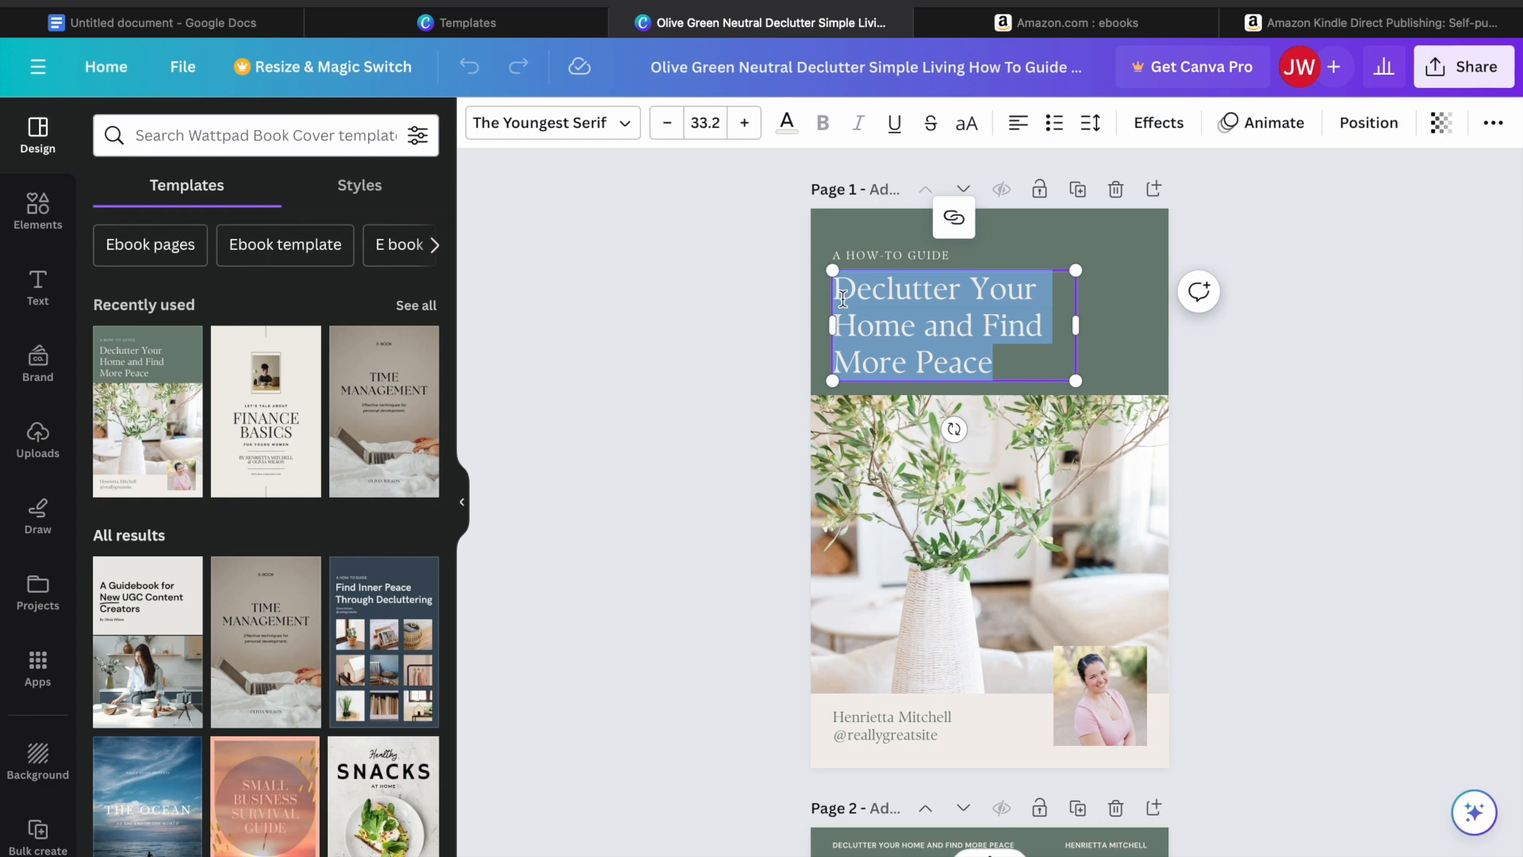
key(BackSpace)
text(How to )
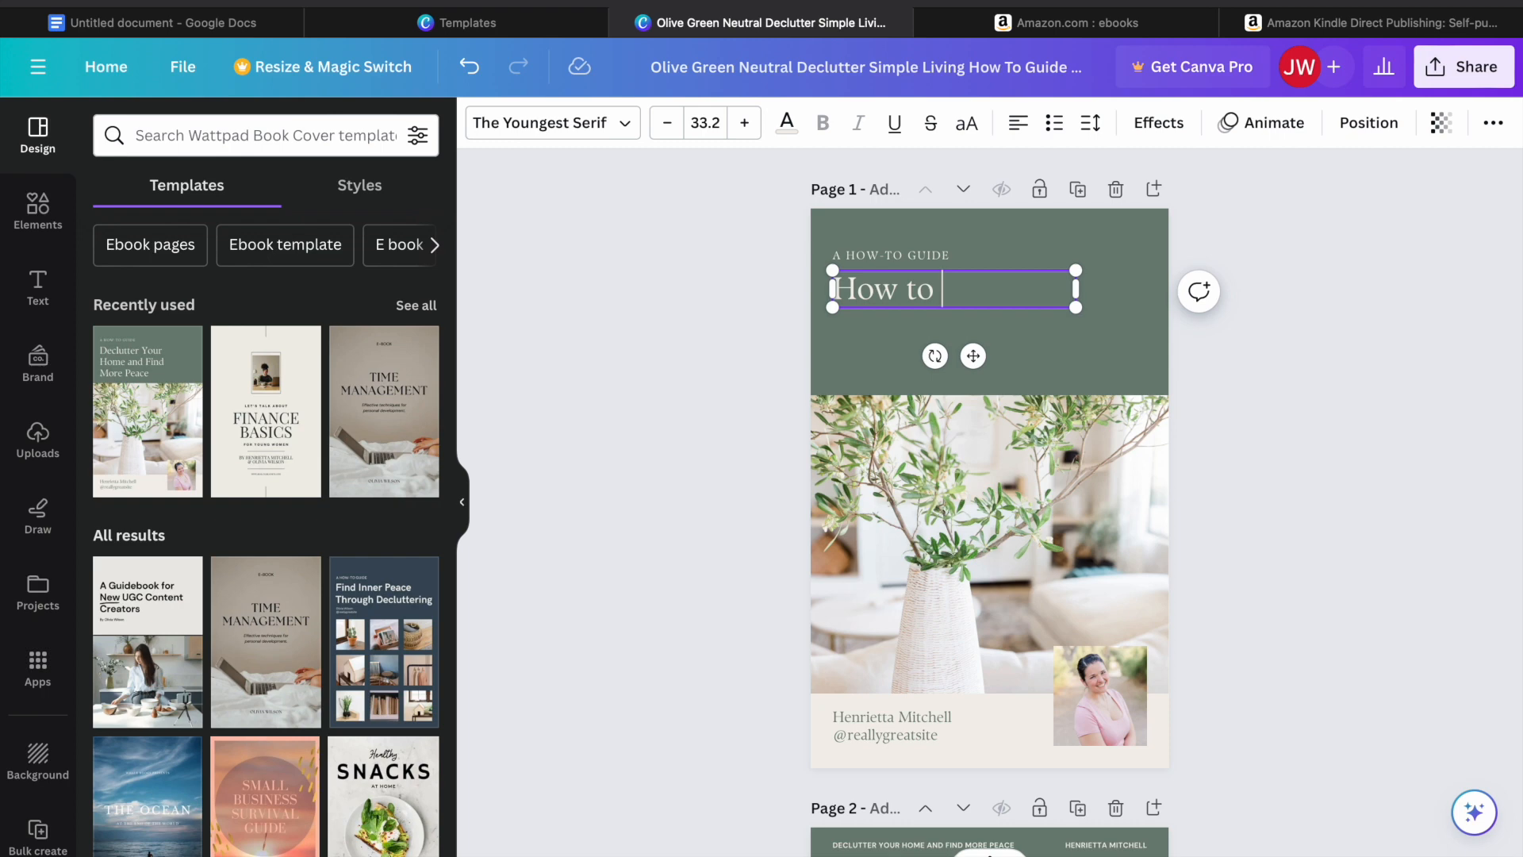
text(FARM)
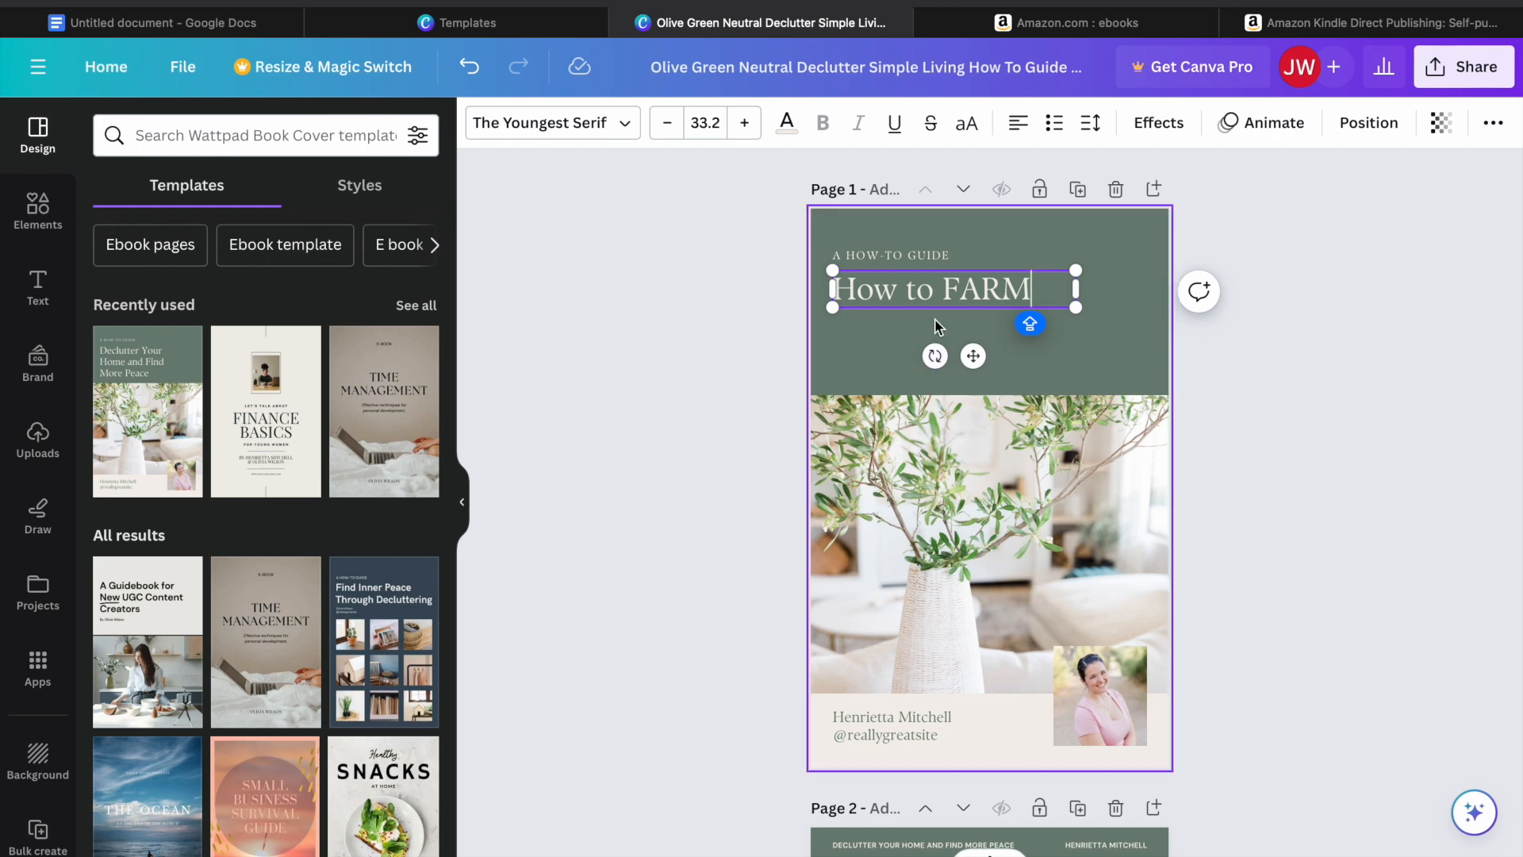
Step: Replace the author name and handle at the foot of the cover with "BY Simple Answers"
double_click(951, 717)
key(Caps_Lock)
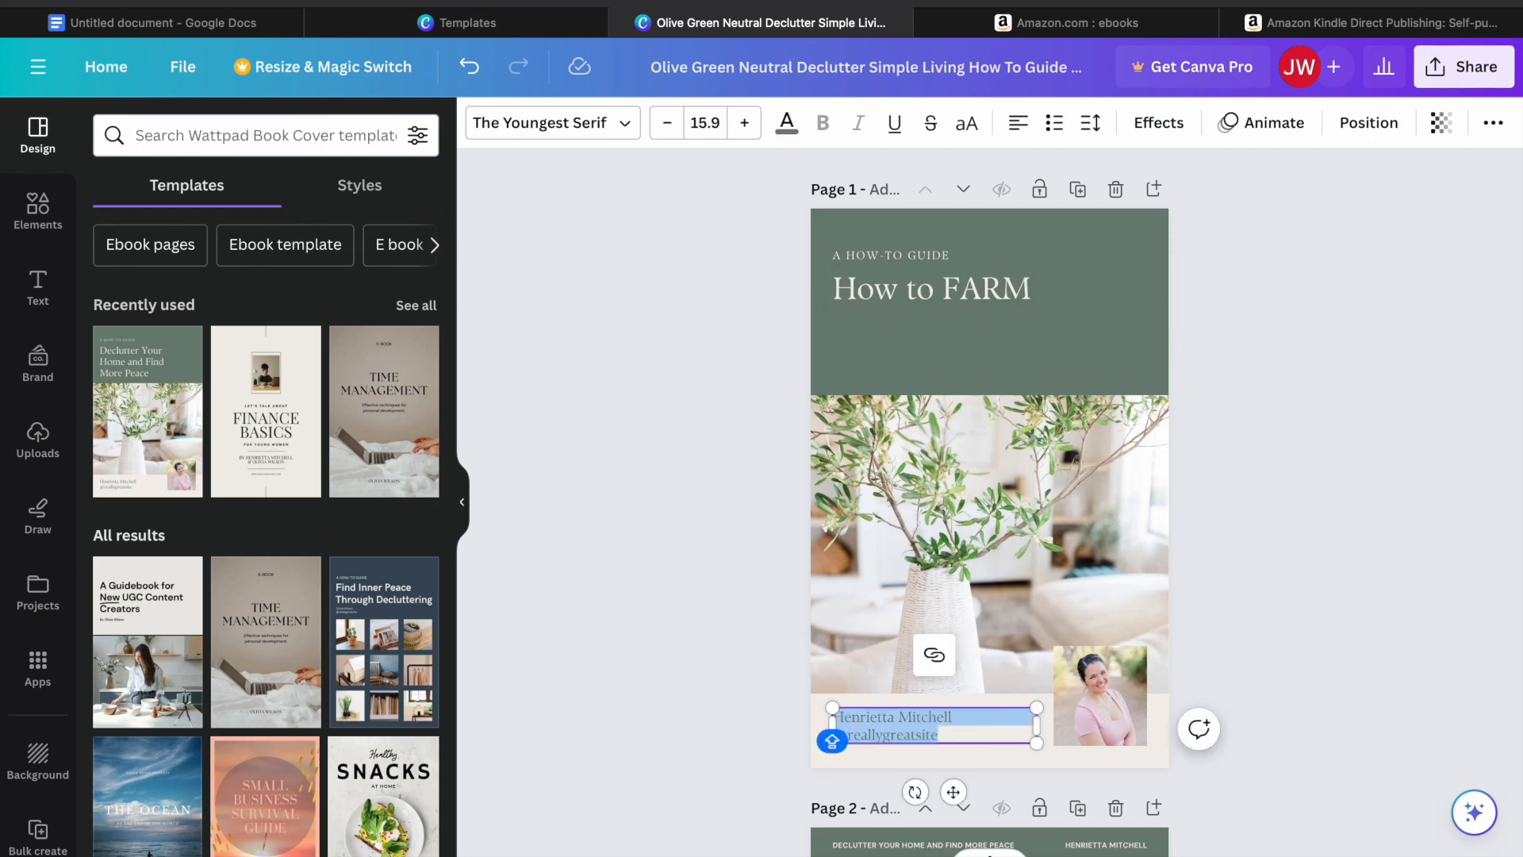
text(BY)
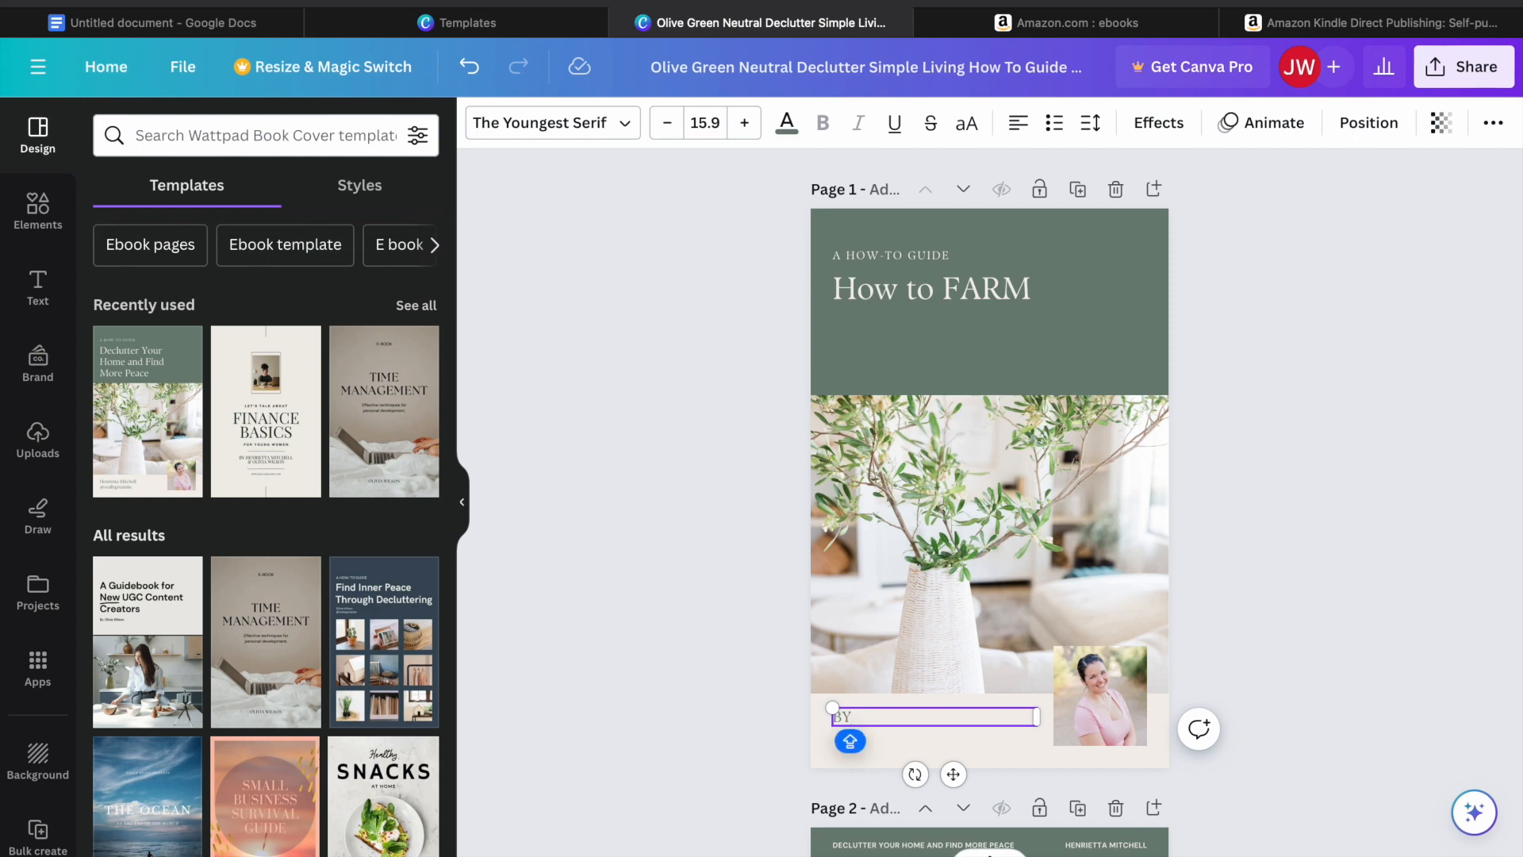
text( S)
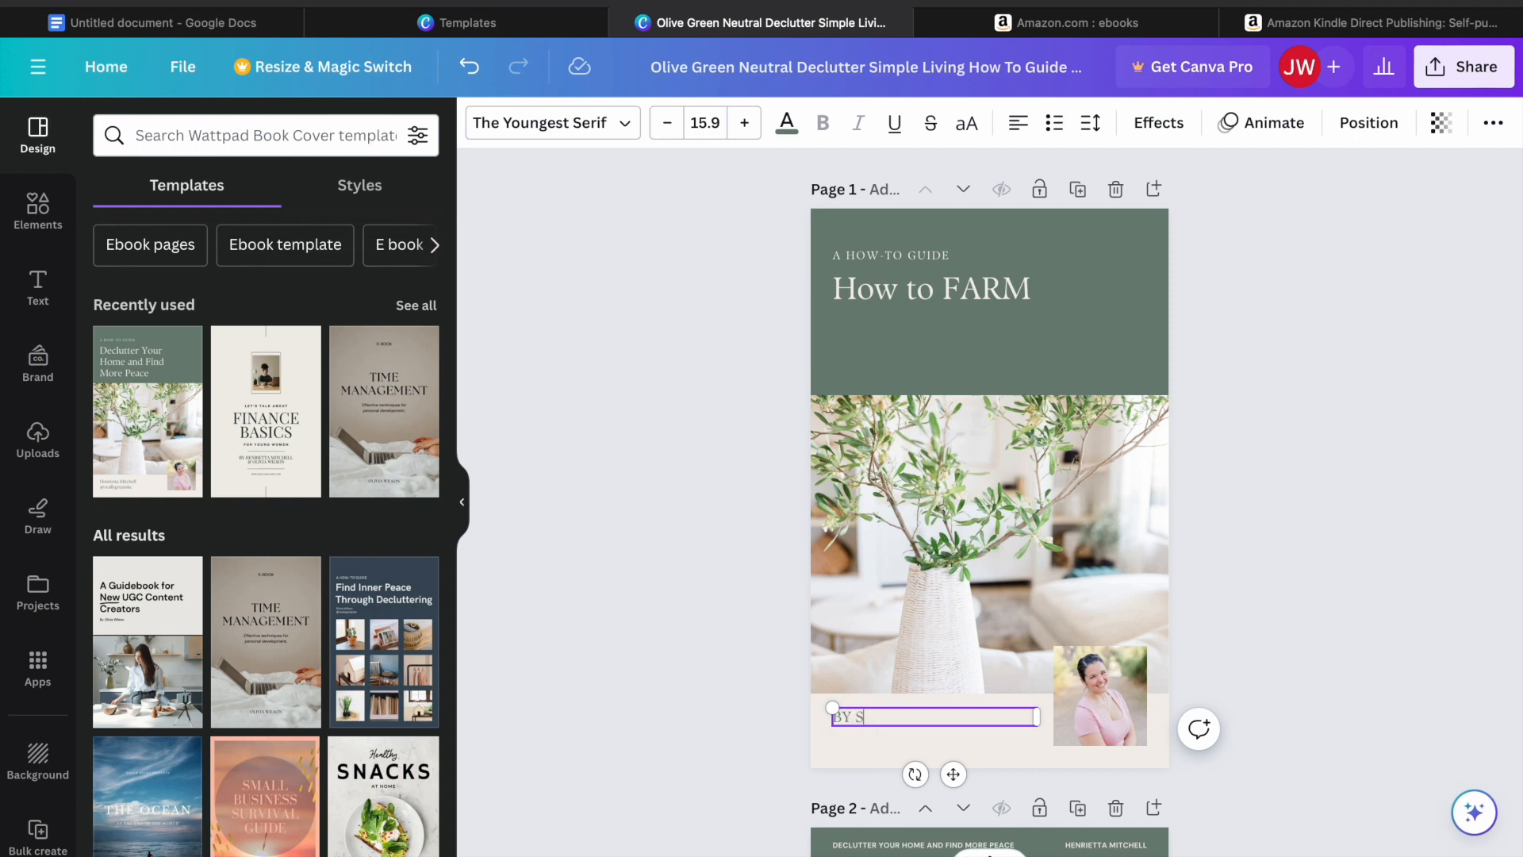
text(imple Answers)
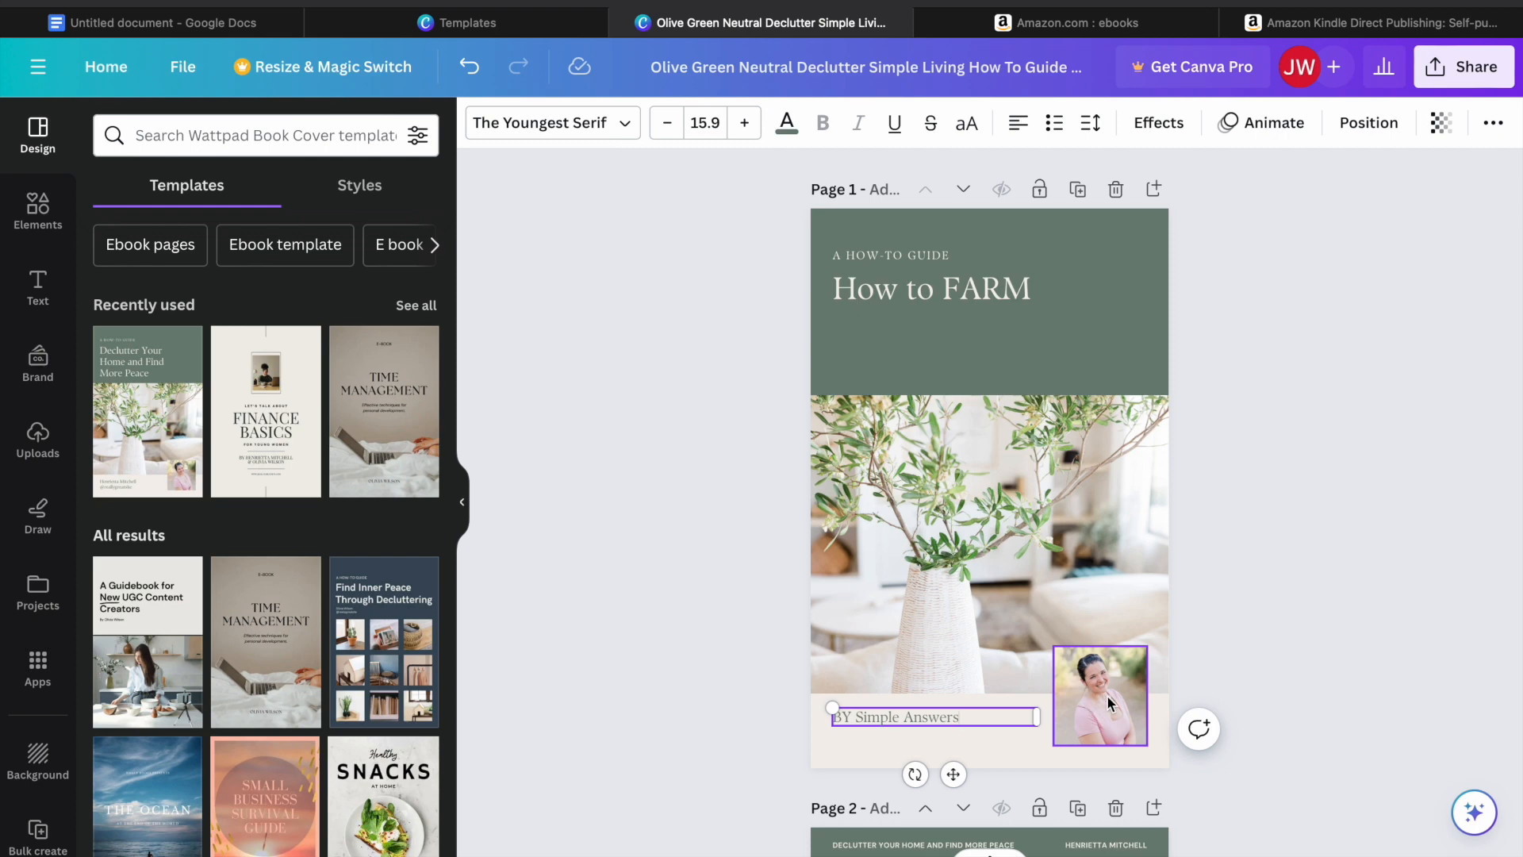
Step: Search the elements for "man" and replace the cover's portrait with the photo of the bearded man on a black background
click(48, 218)
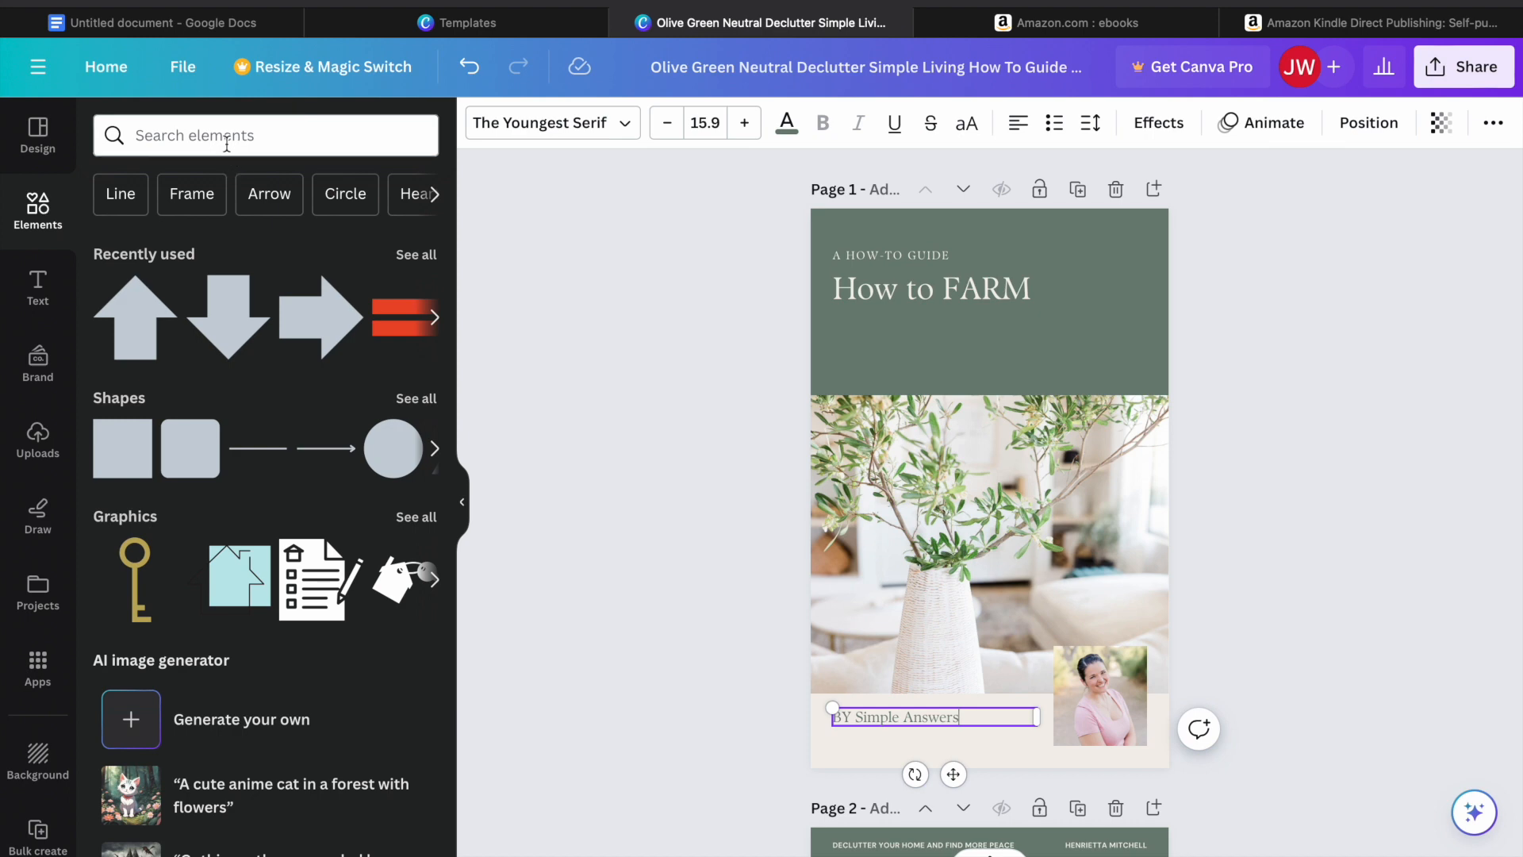
click(213, 138)
text(man)
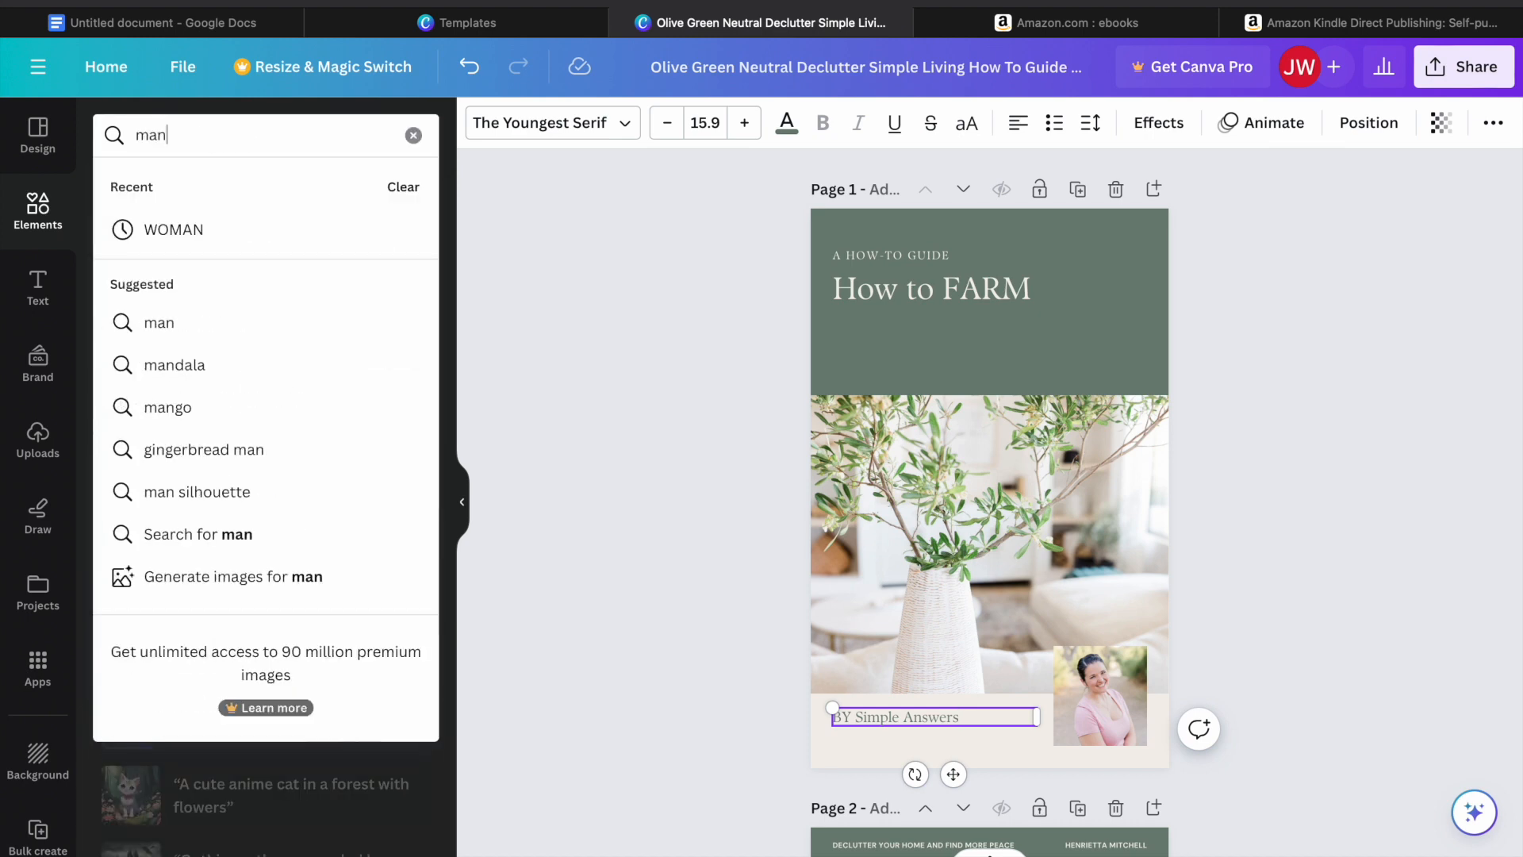
key(Return)
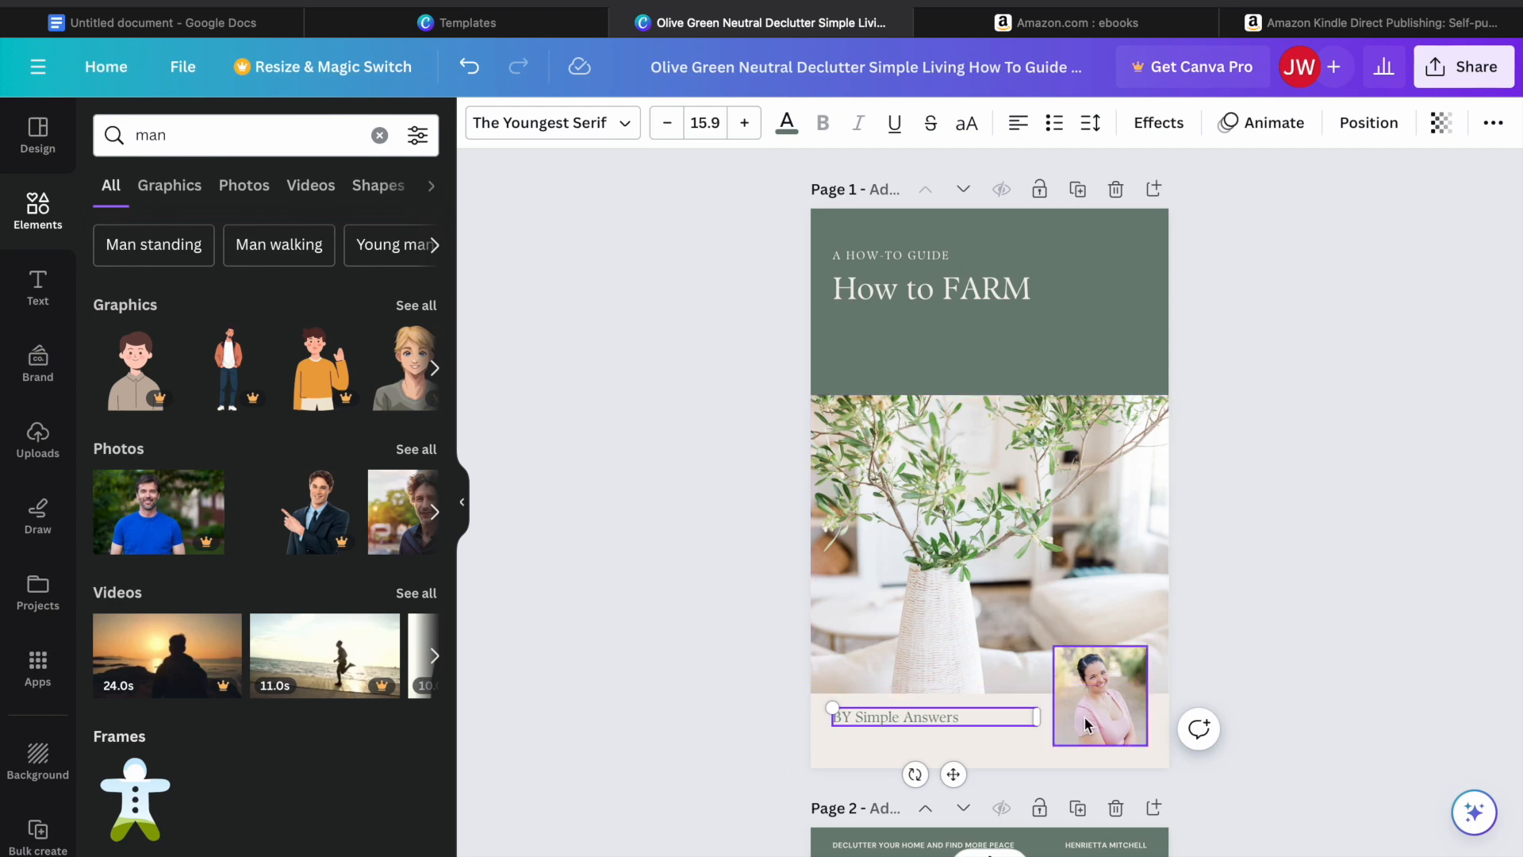
click(418, 450)
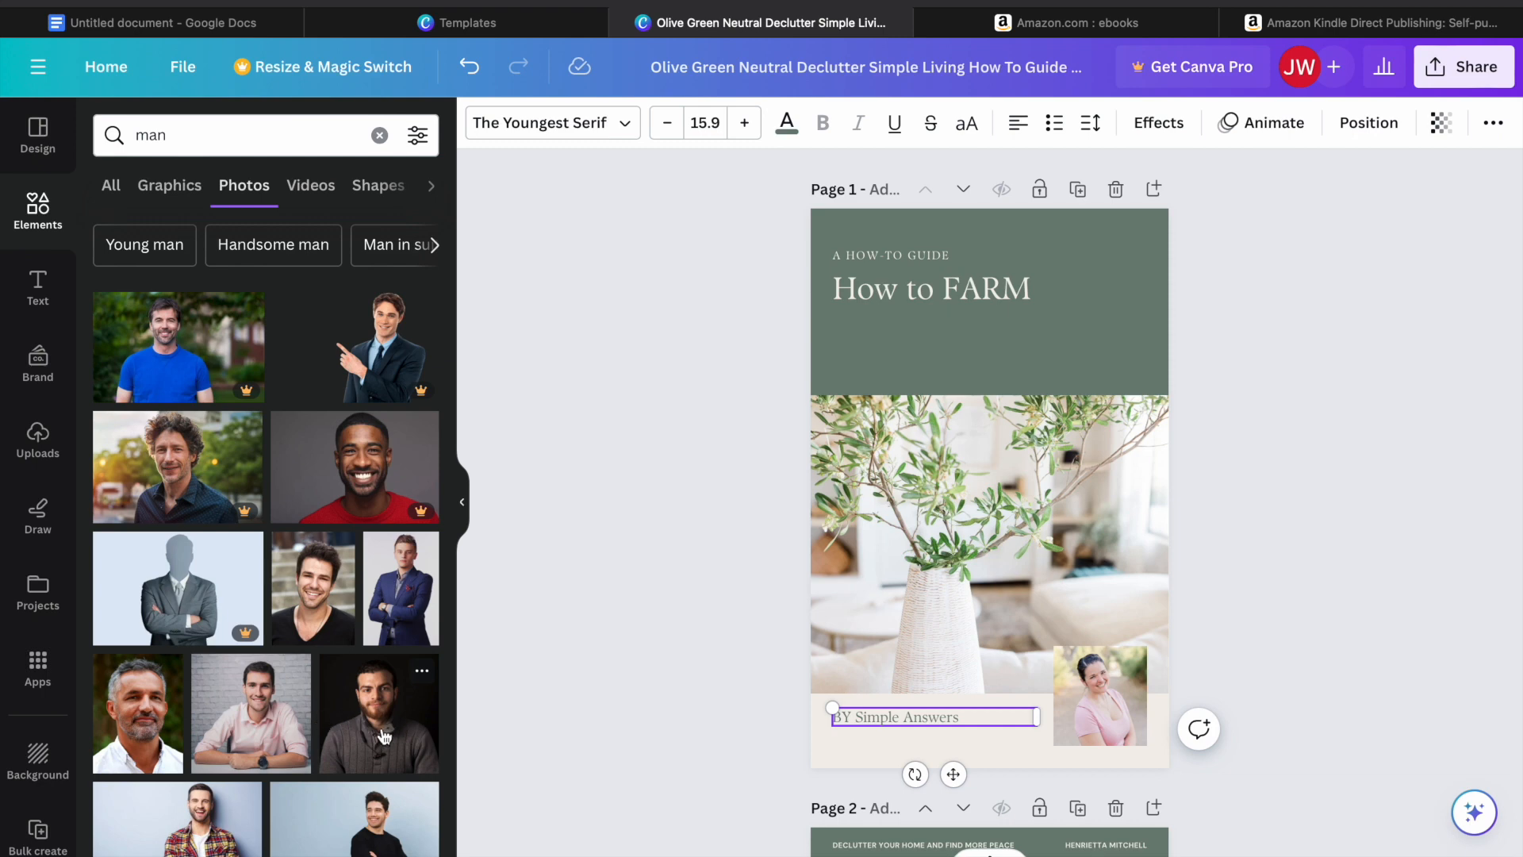
drag(383, 736, 1088, 711)
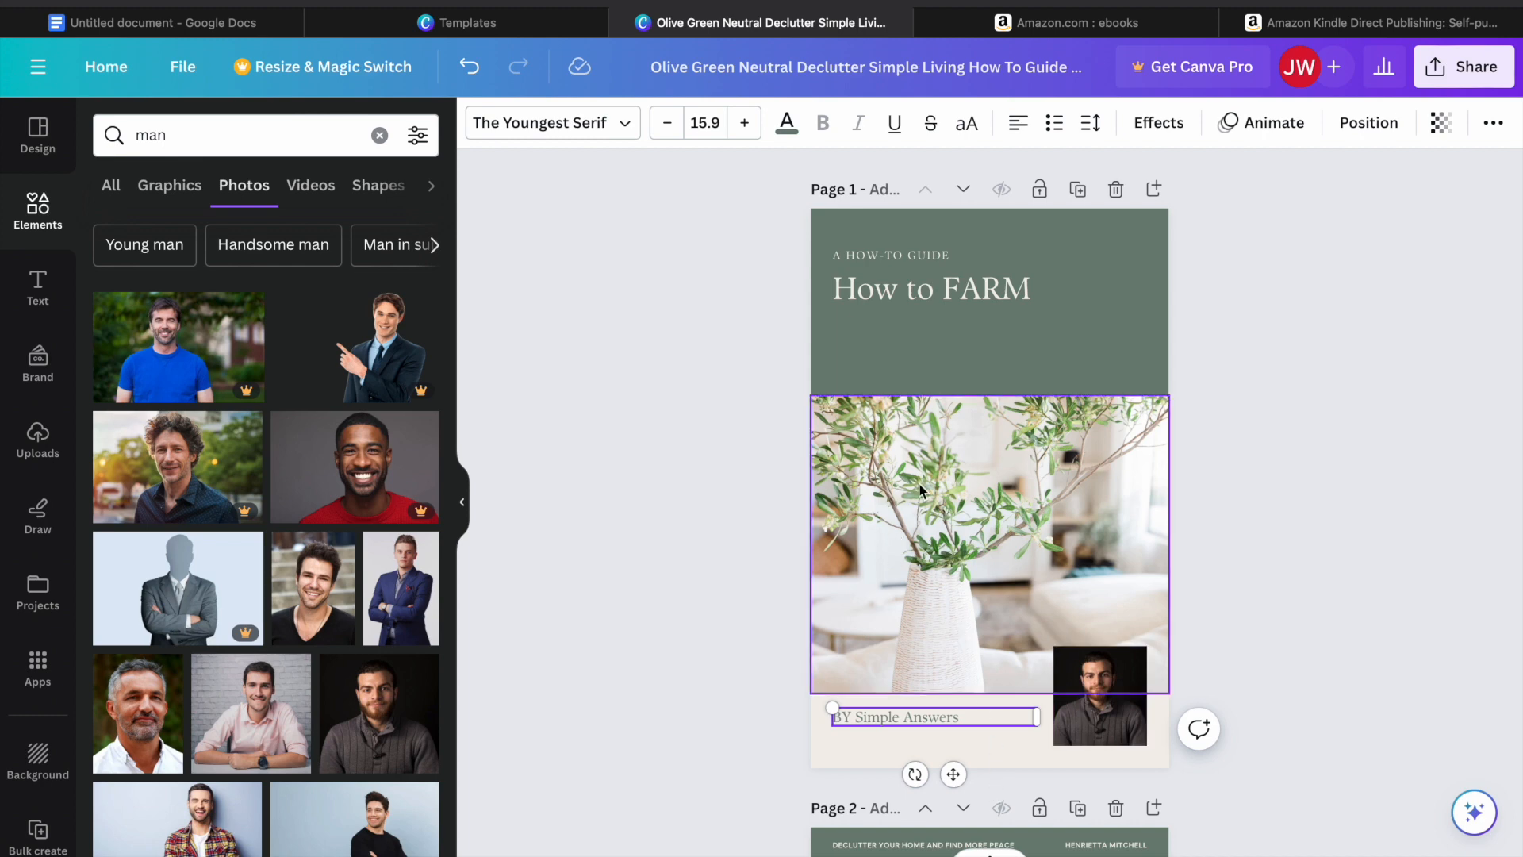
click(1234, 492)
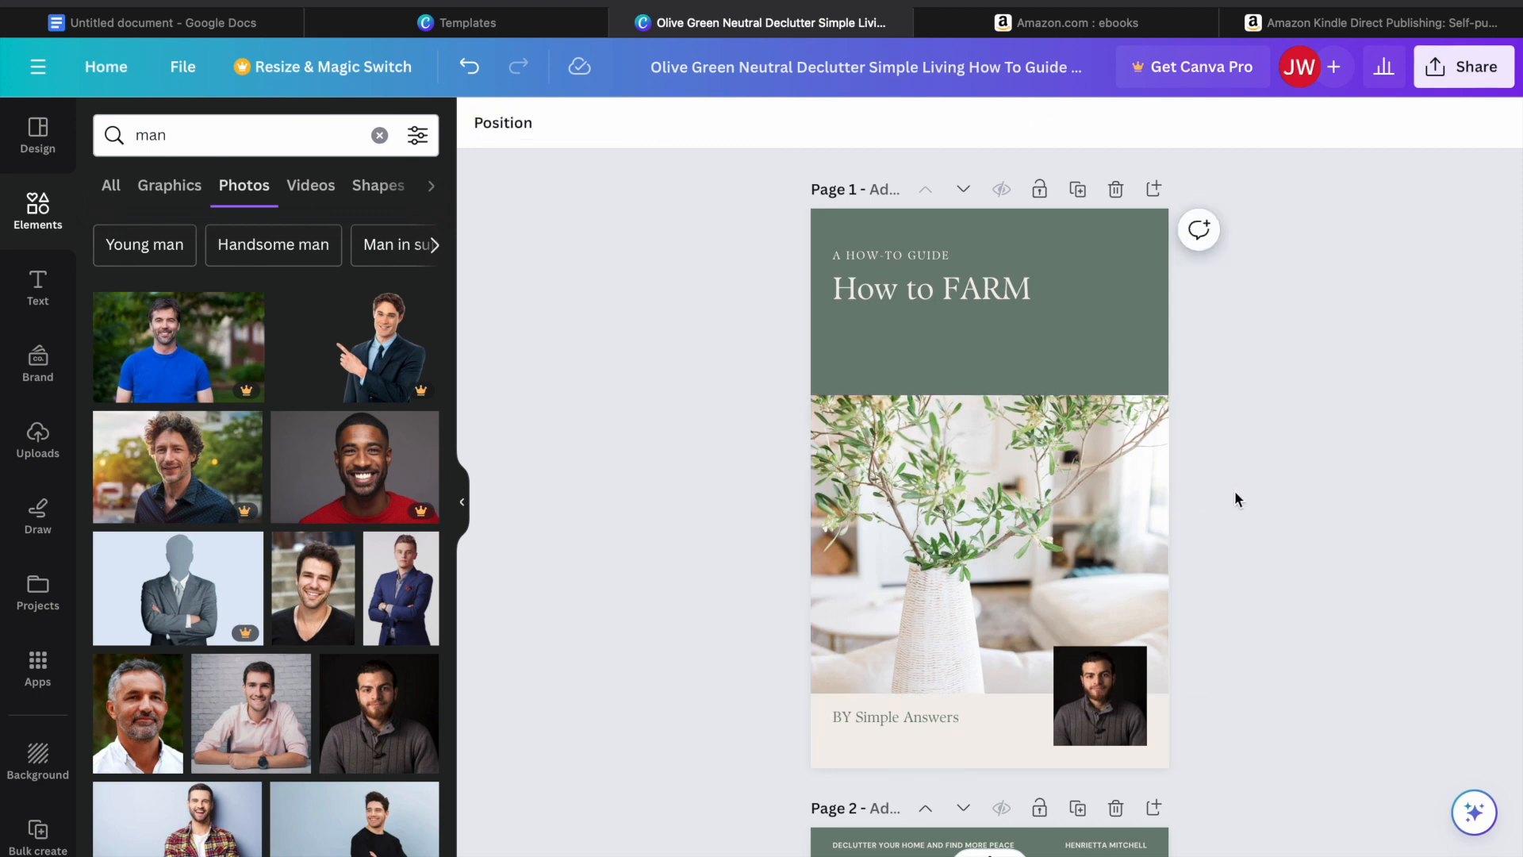
Step: Replace the woman's portrait on the Introduction page with the photo of the bearded man on a black background
scroll(1235, 492, down, 1)
scroll(989, 500, down, 8)
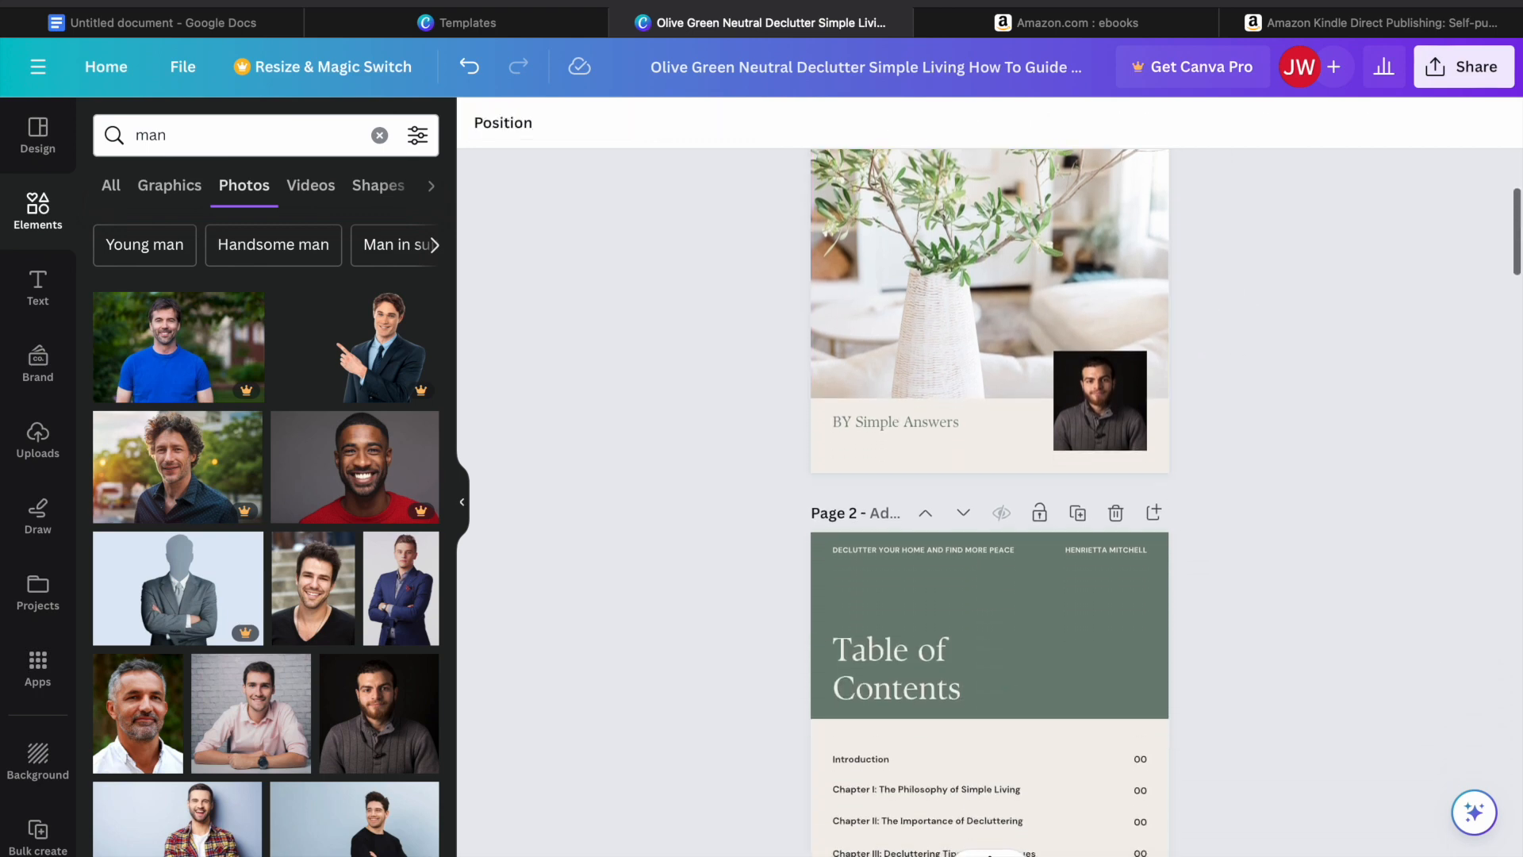
scroll(989, 500, down, 7)
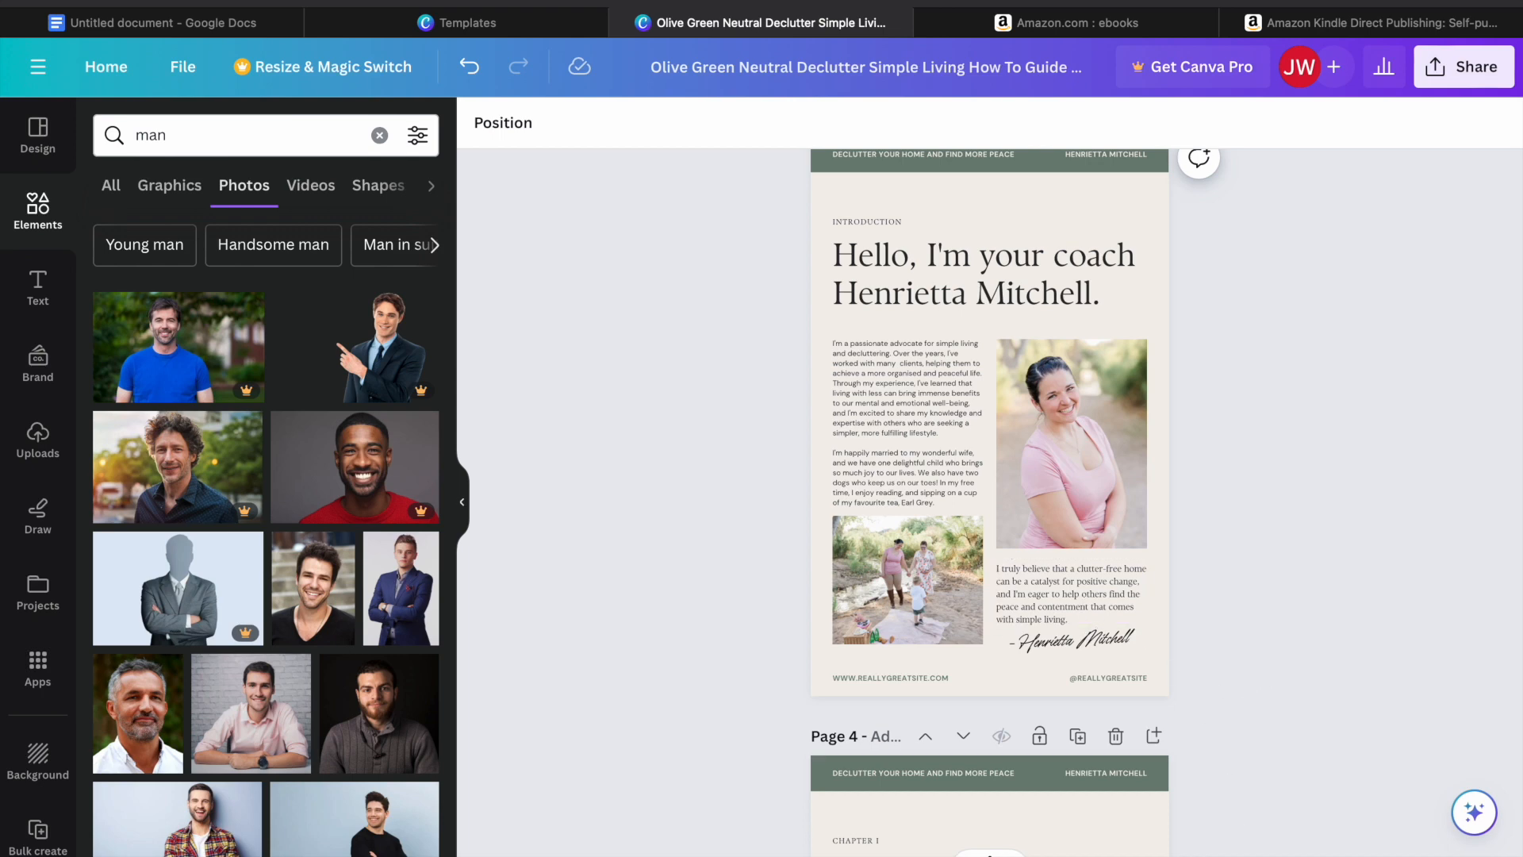
scroll(992, 483, up, 5)
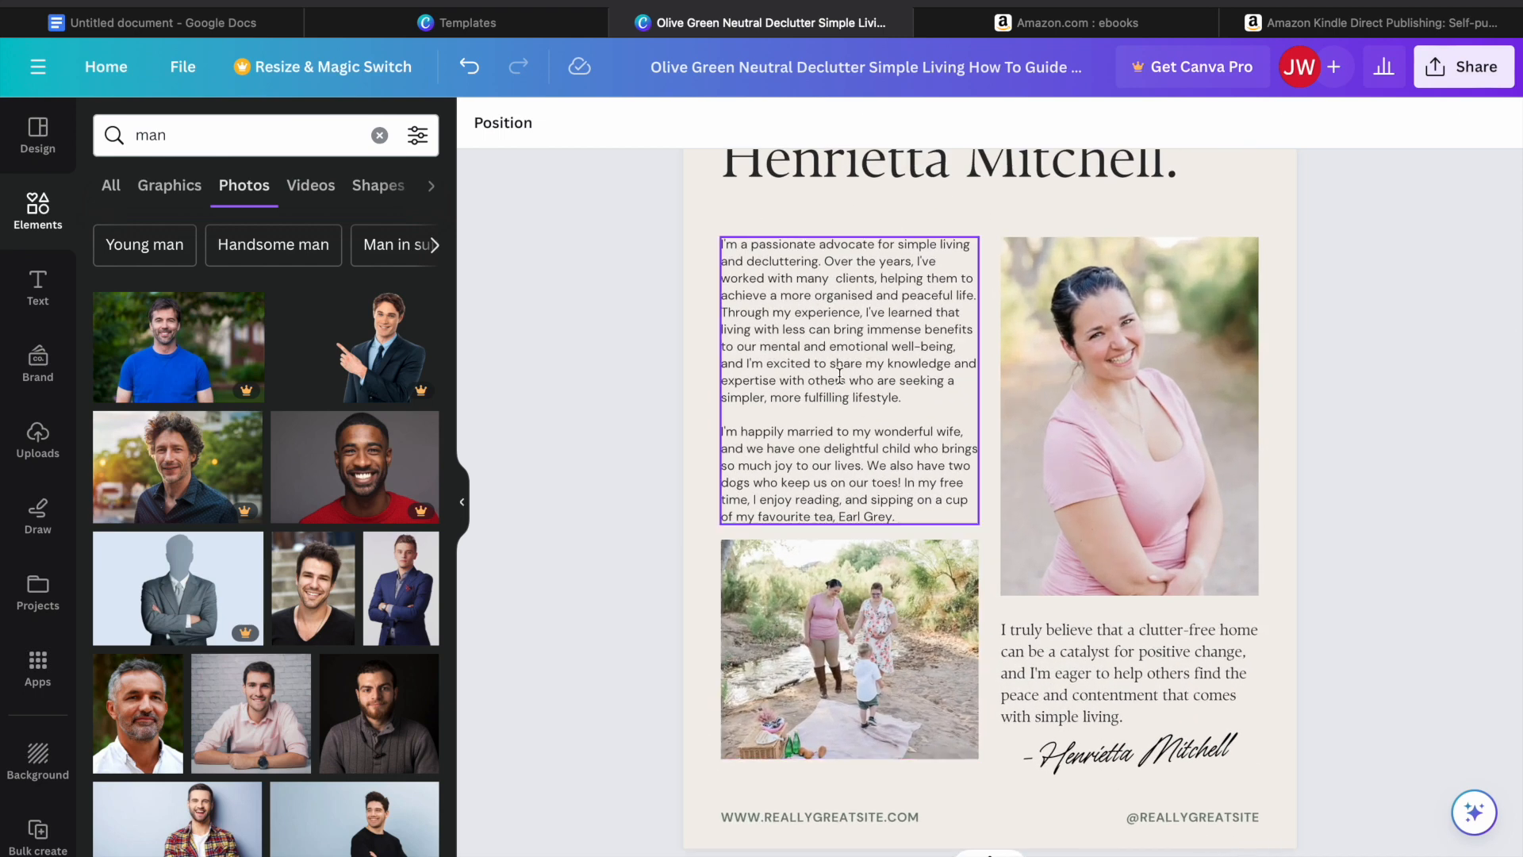
click(899, 500)
click(899, 499)
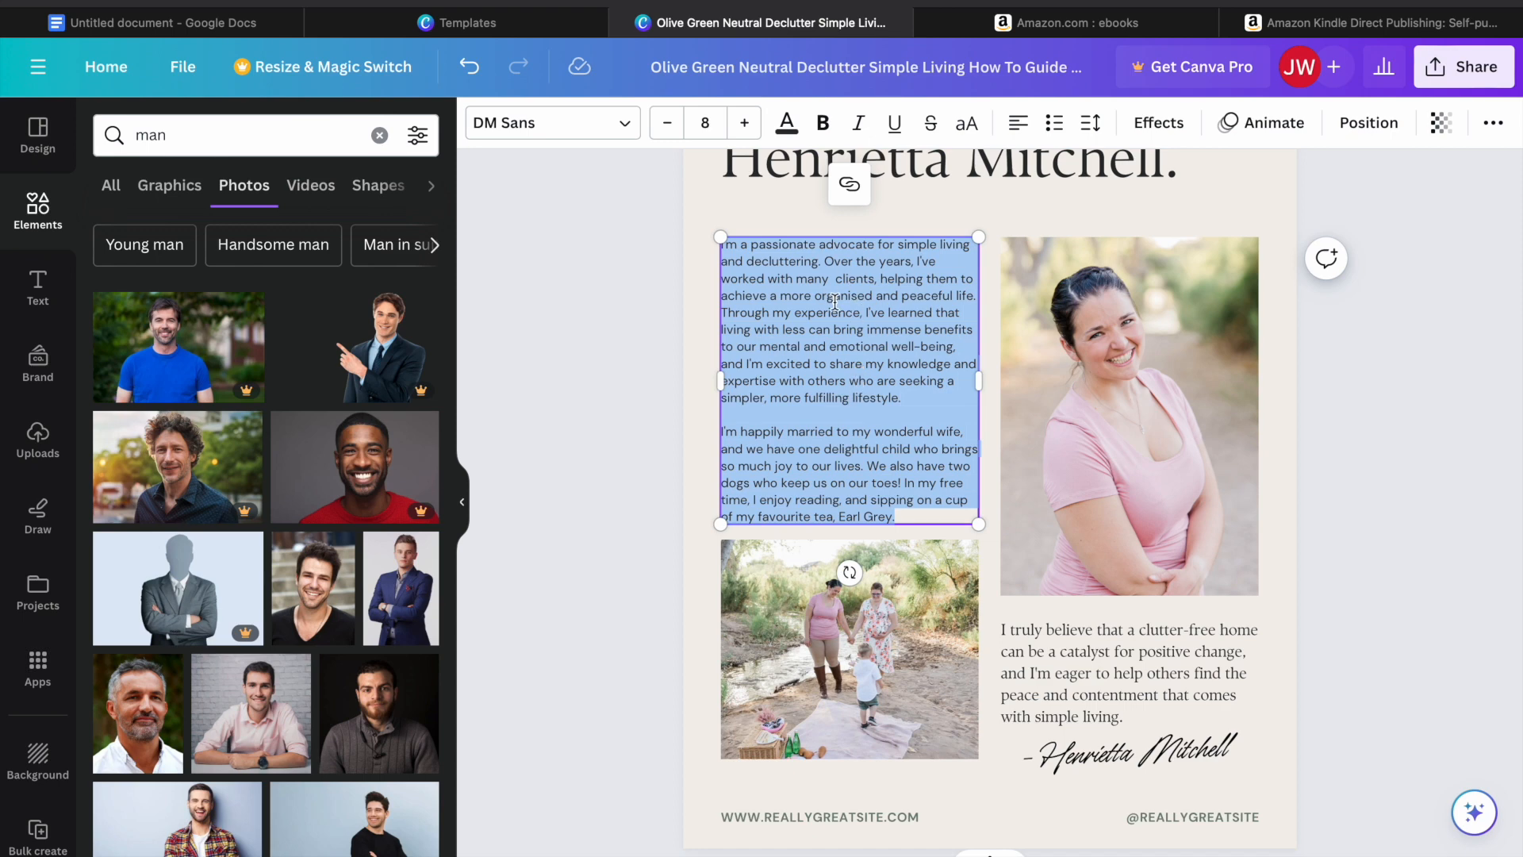
click(1087, 383)
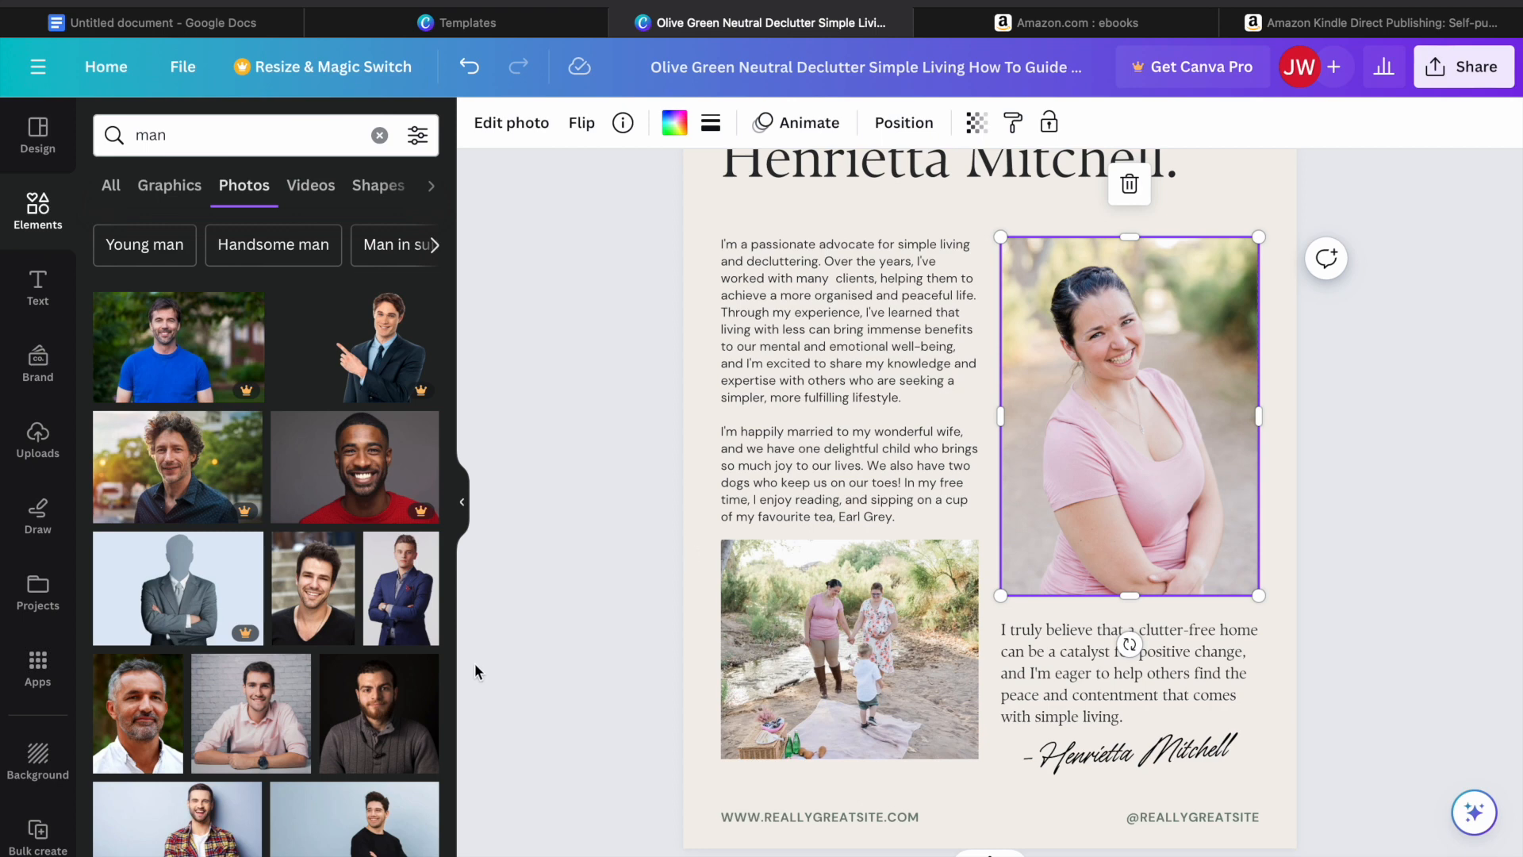
drag(400, 718, 1020, 384)
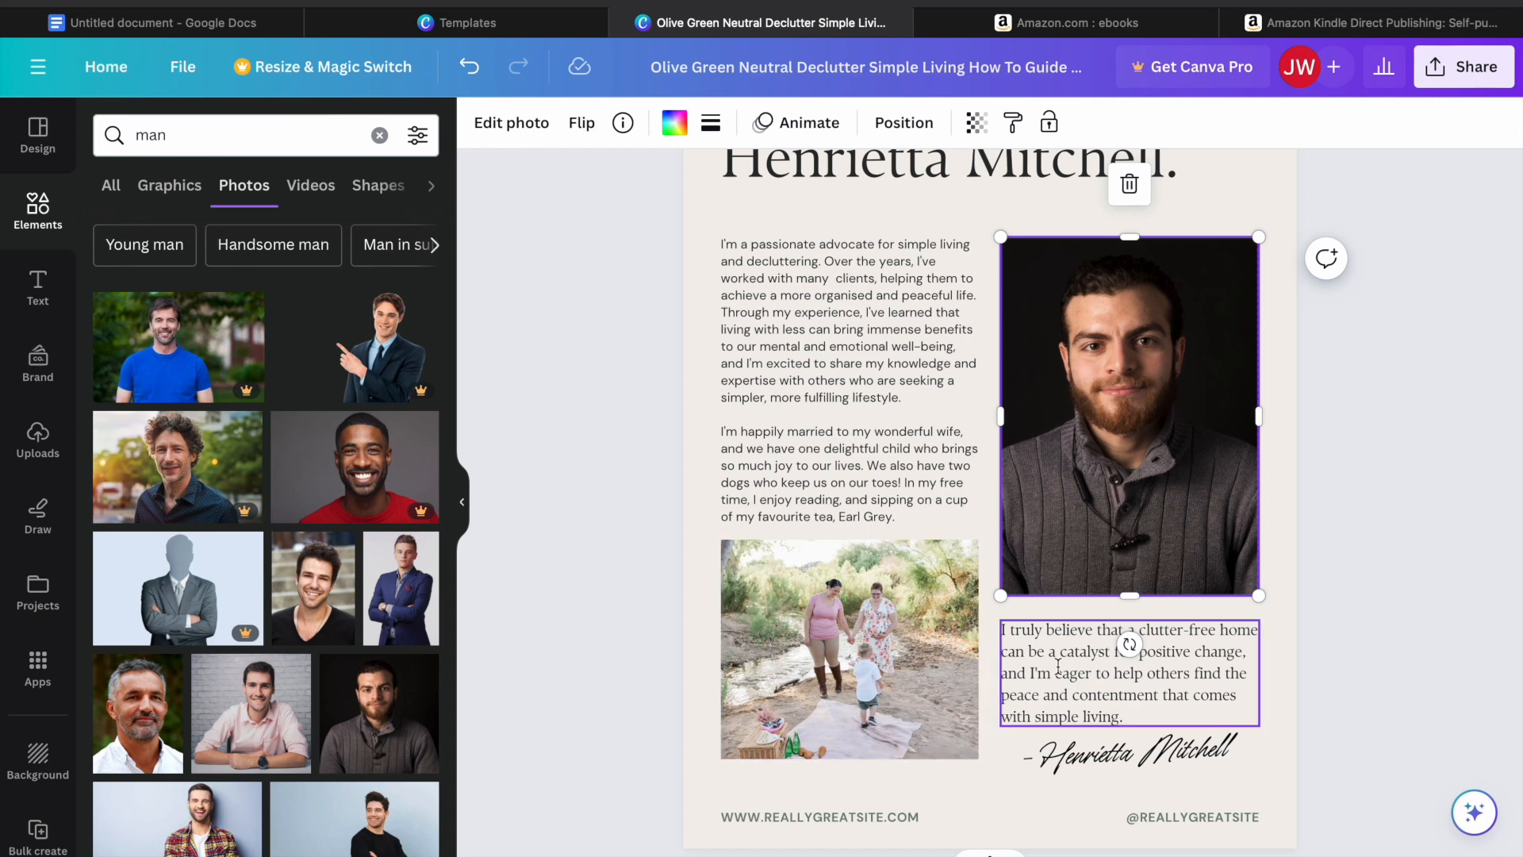
click(1331, 611)
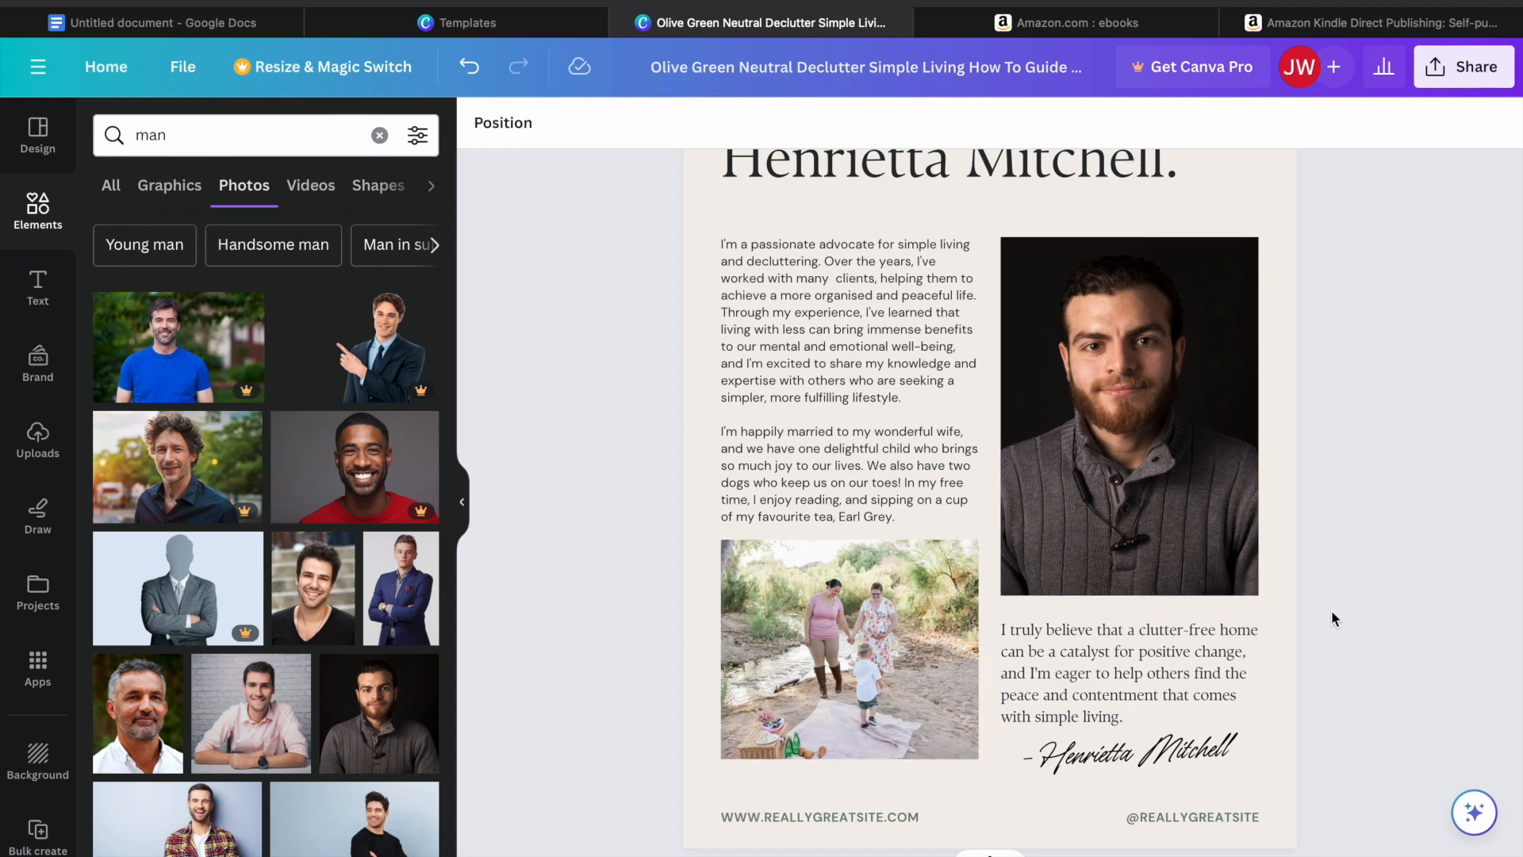
Step: Look through the remaining chapter pages as far as the Conclusion and return to the cover
scroll(1331, 611, down, 10)
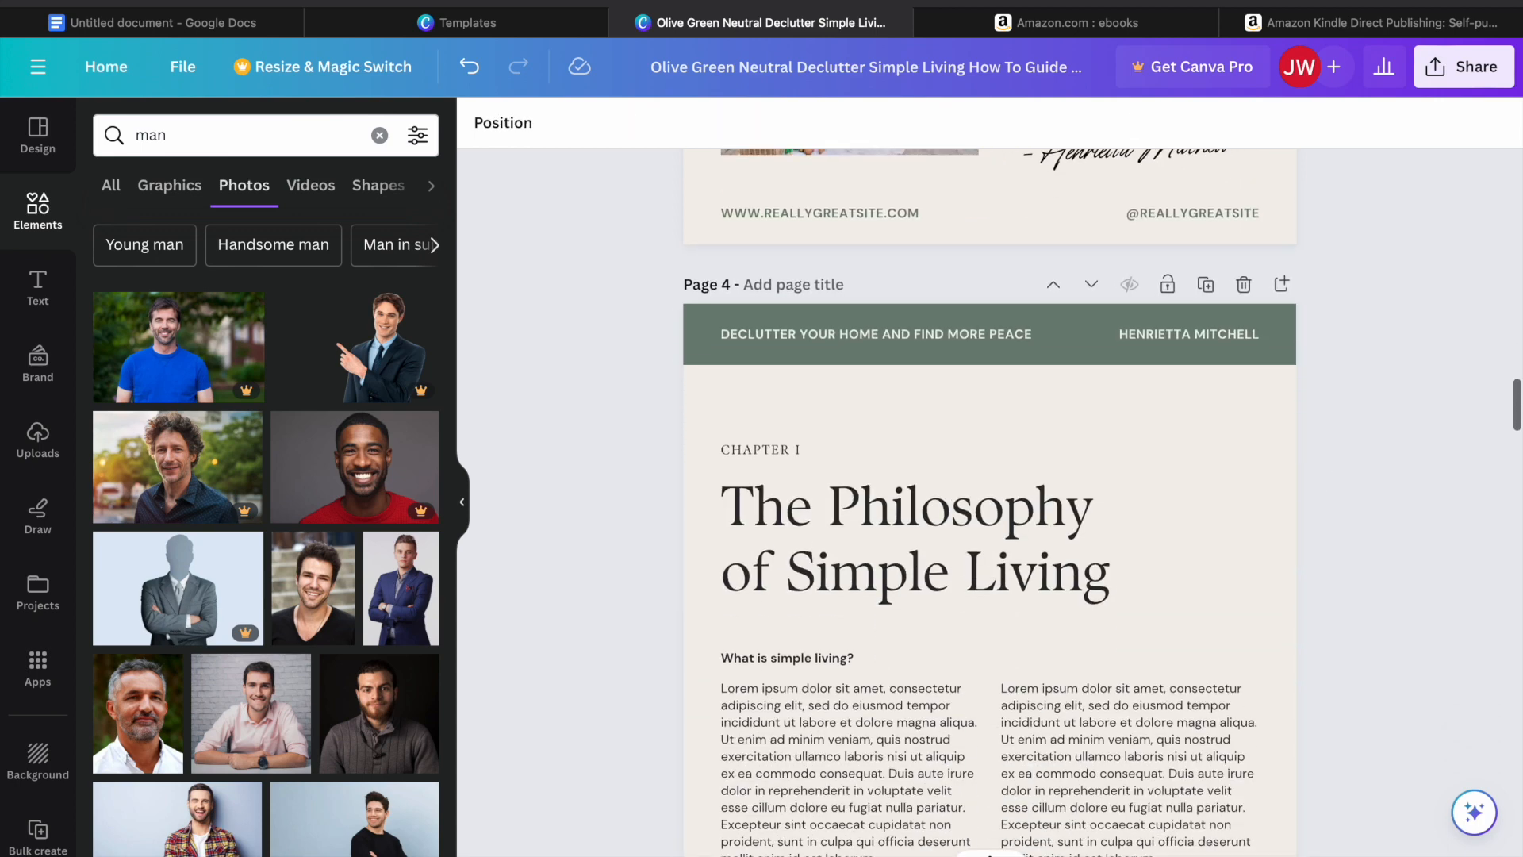
scroll(990, 476, down, 15)
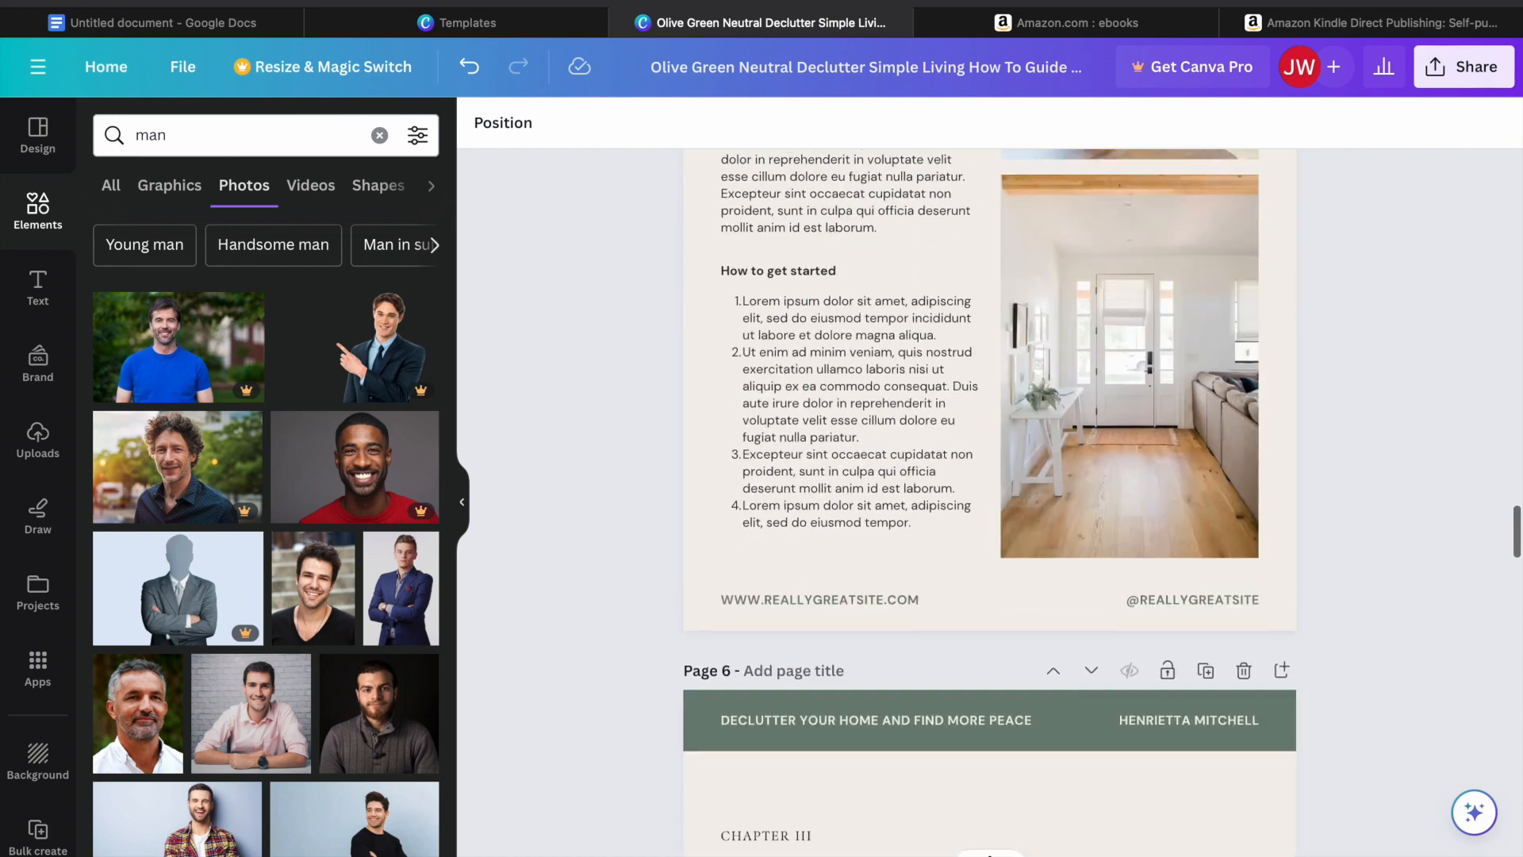
scroll(990, 476, down, 14)
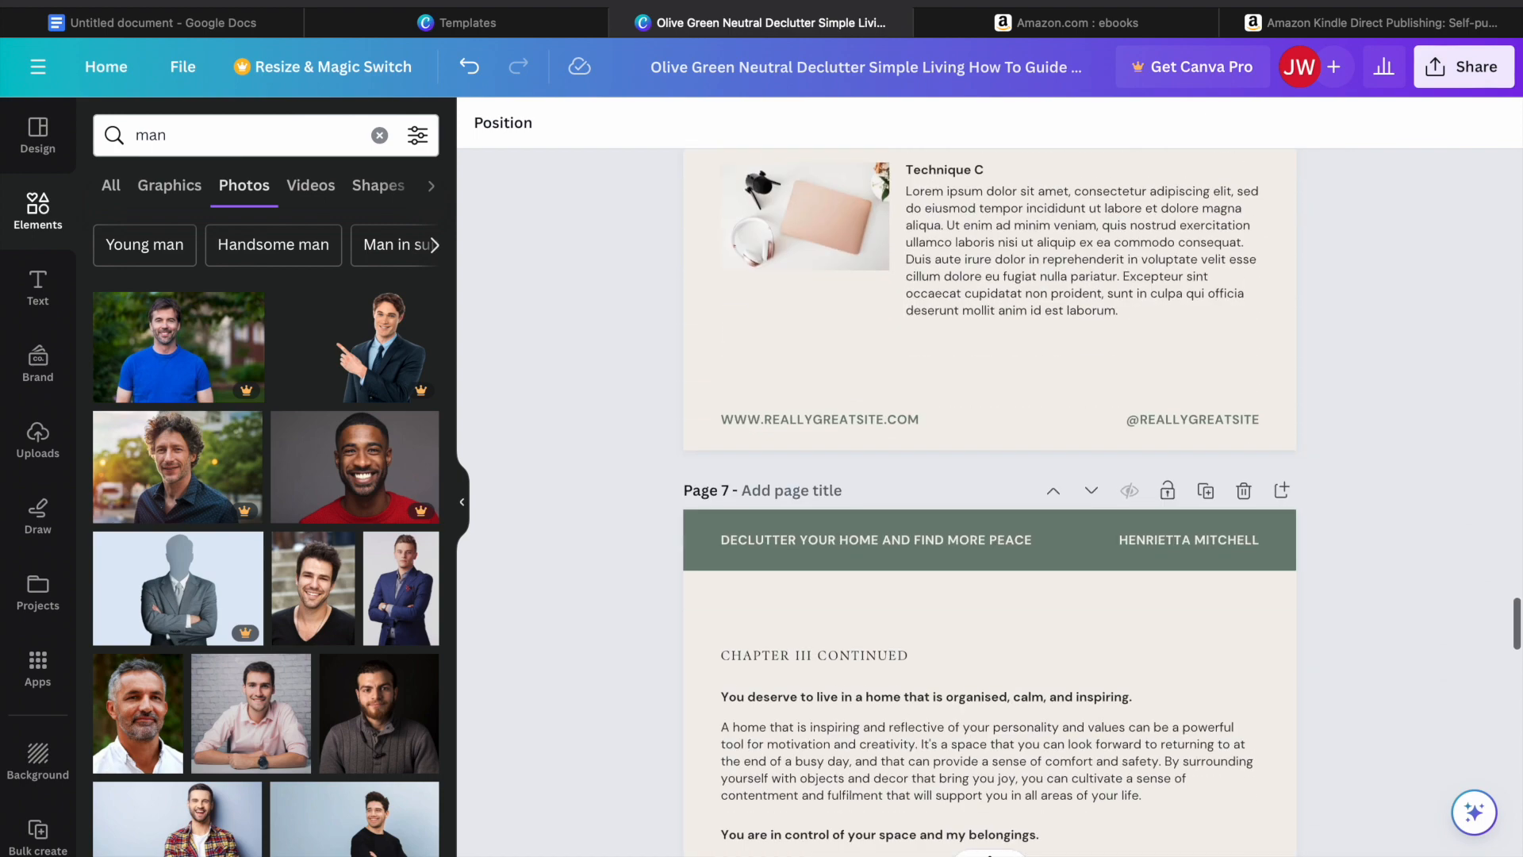
scroll(990, 476, down, 14)
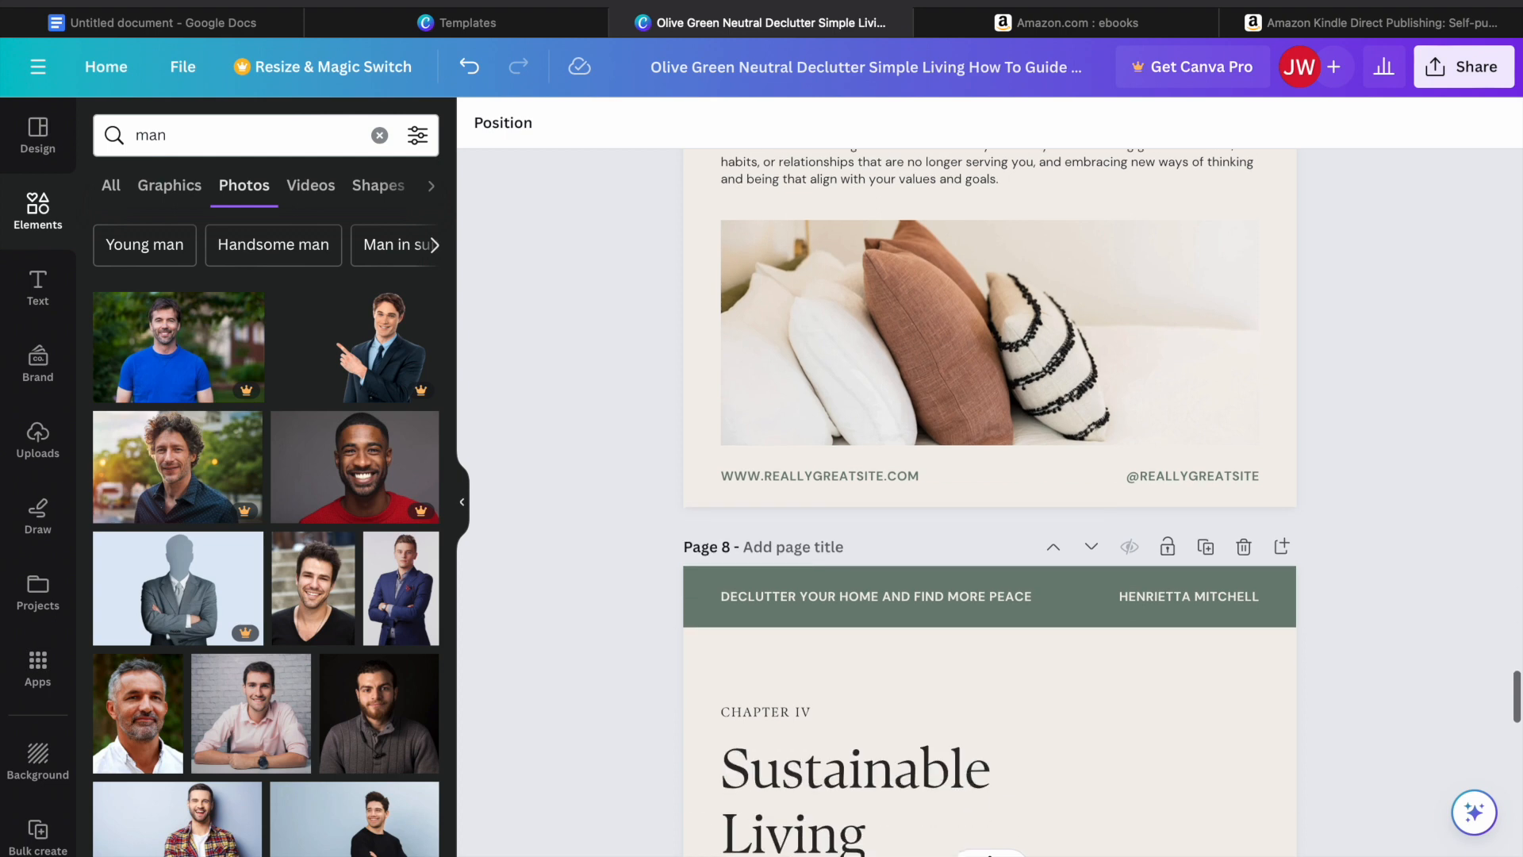
scroll(990, 476, down, 5)
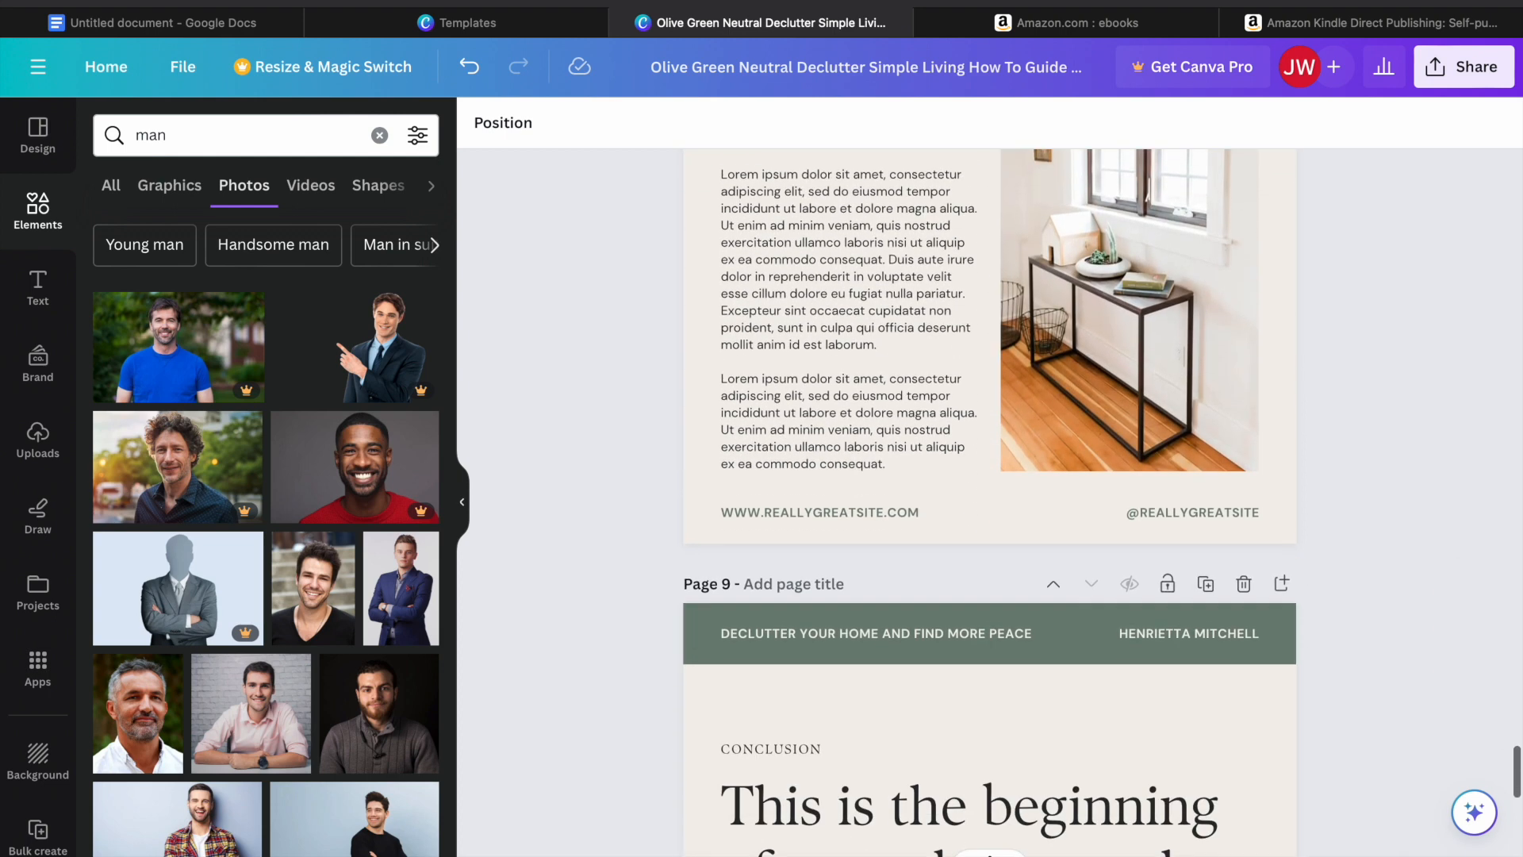
scroll(989, 476, down, 5)
scroll(990, 476, up, 8)
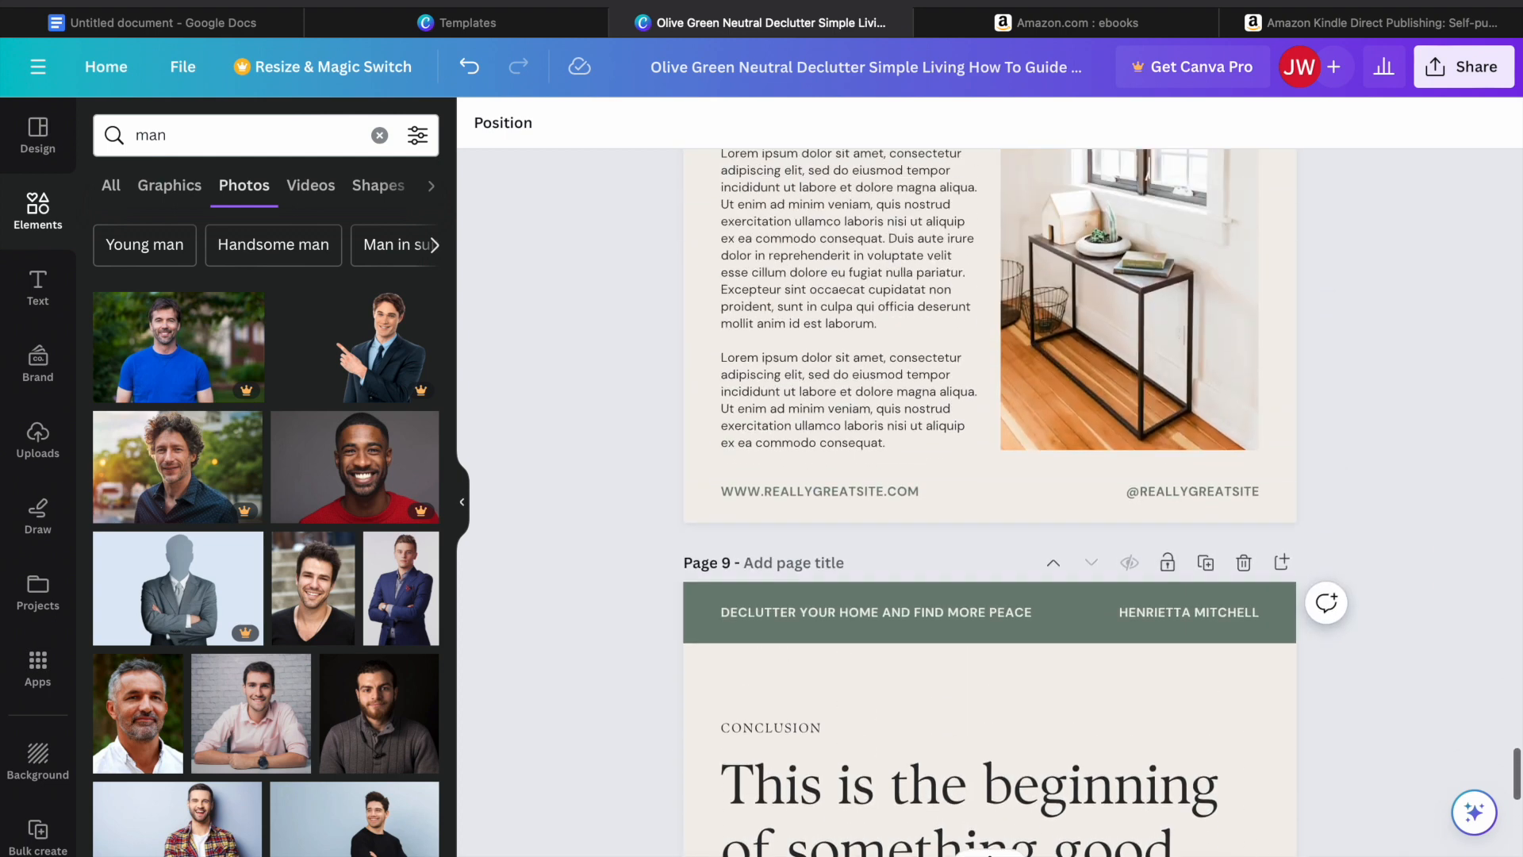
scroll(989, 476, up, 15)
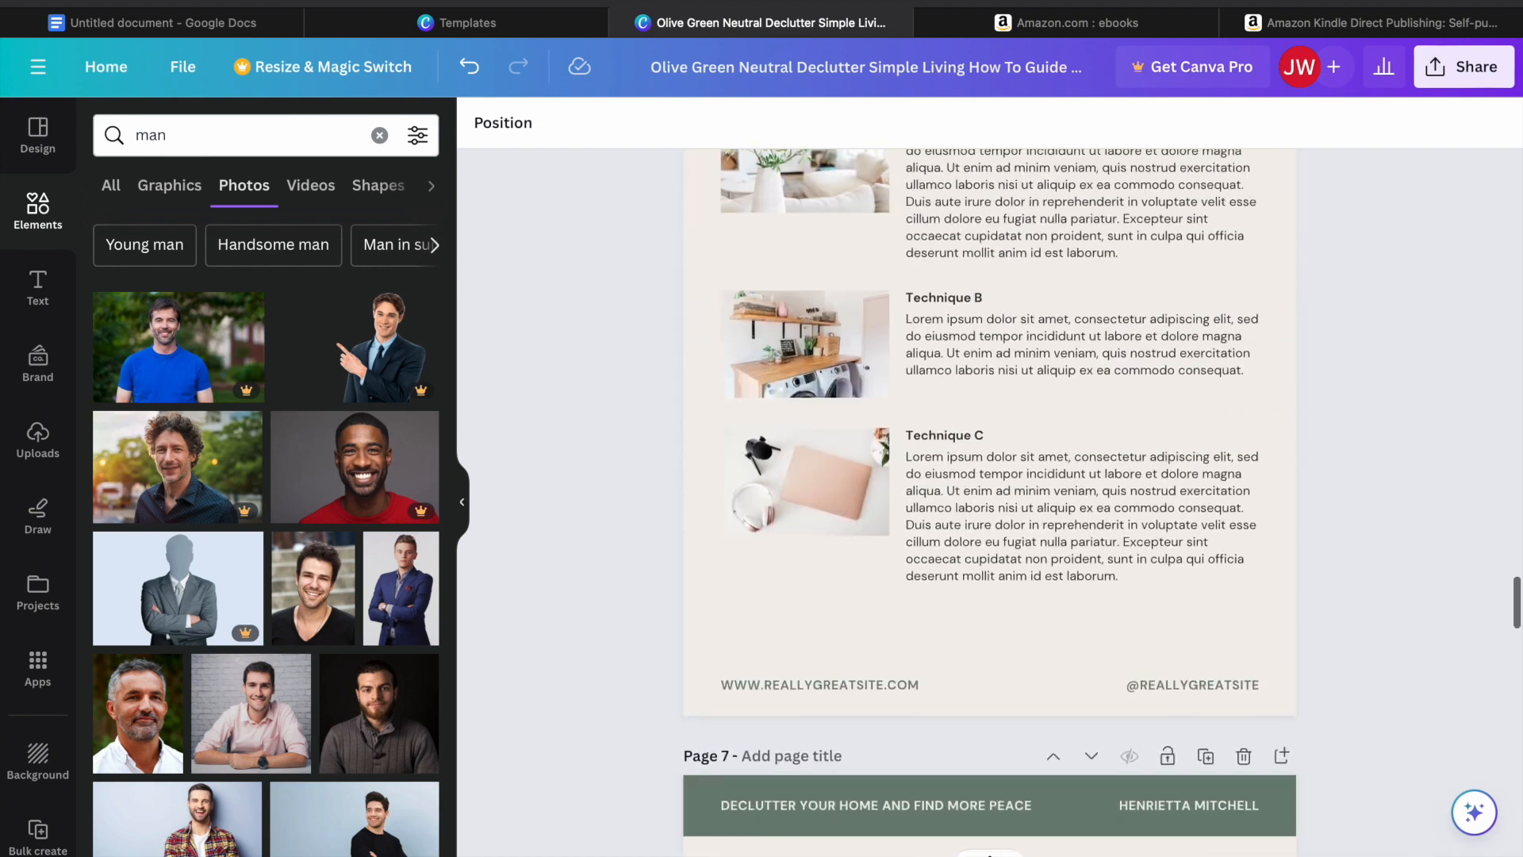
scroll(990, 476, up, 15)
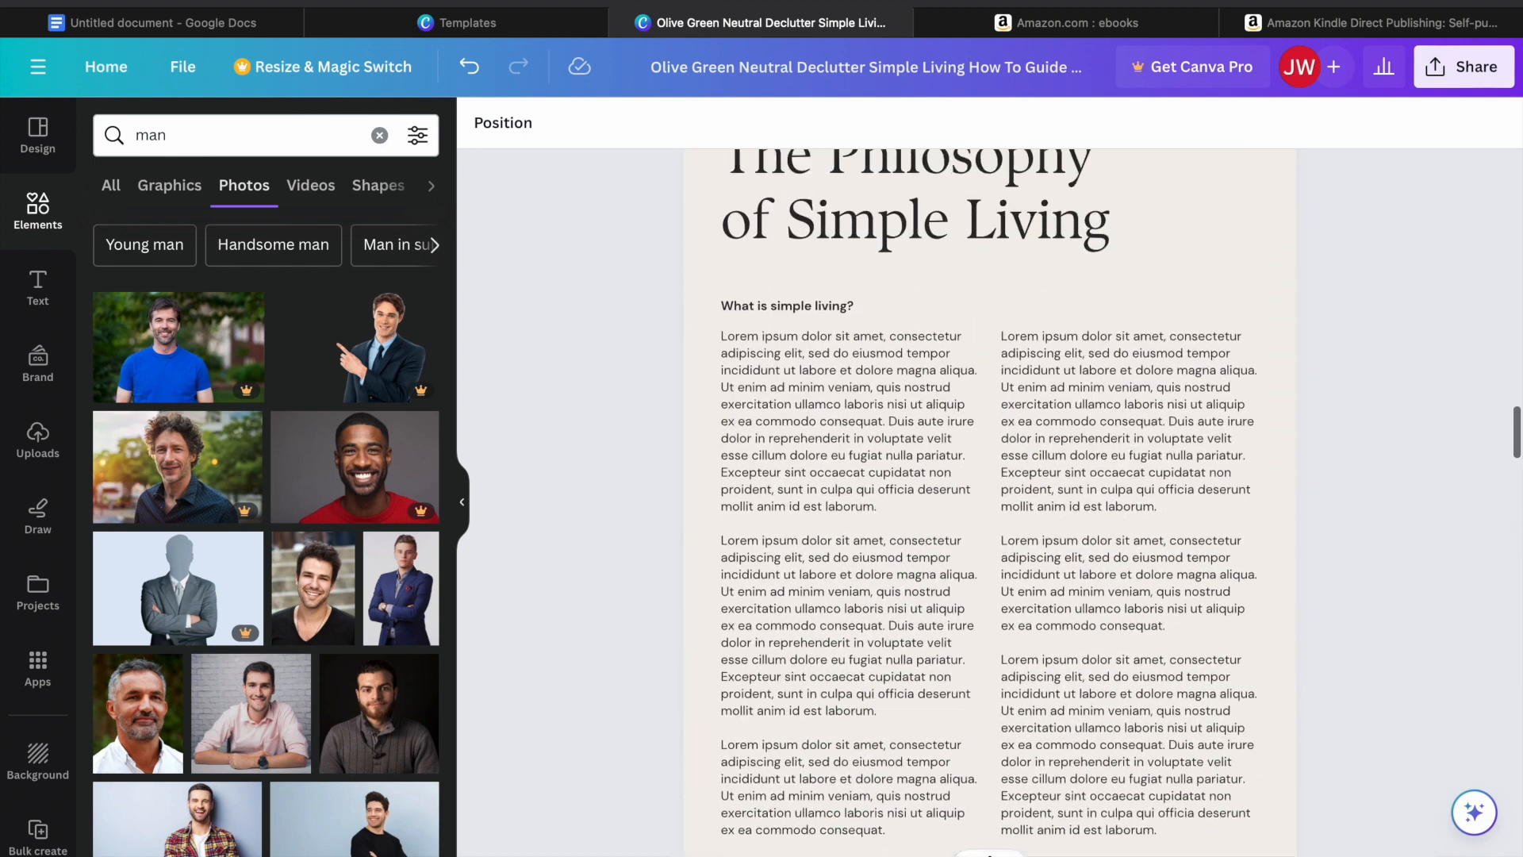
scroll(990, 476, up, 20)
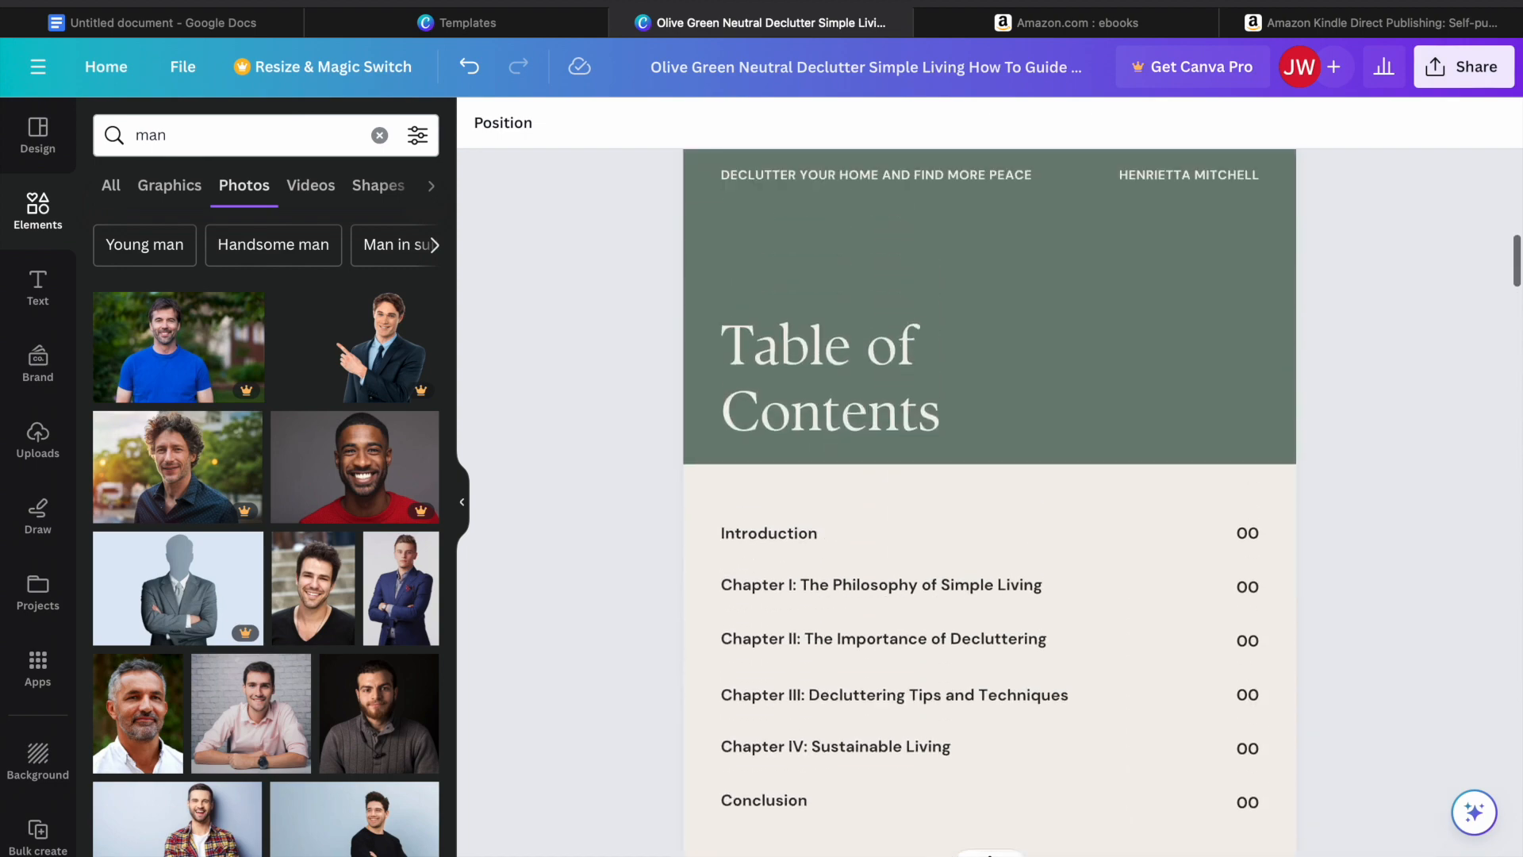
scroll(990, 475, up, 6)
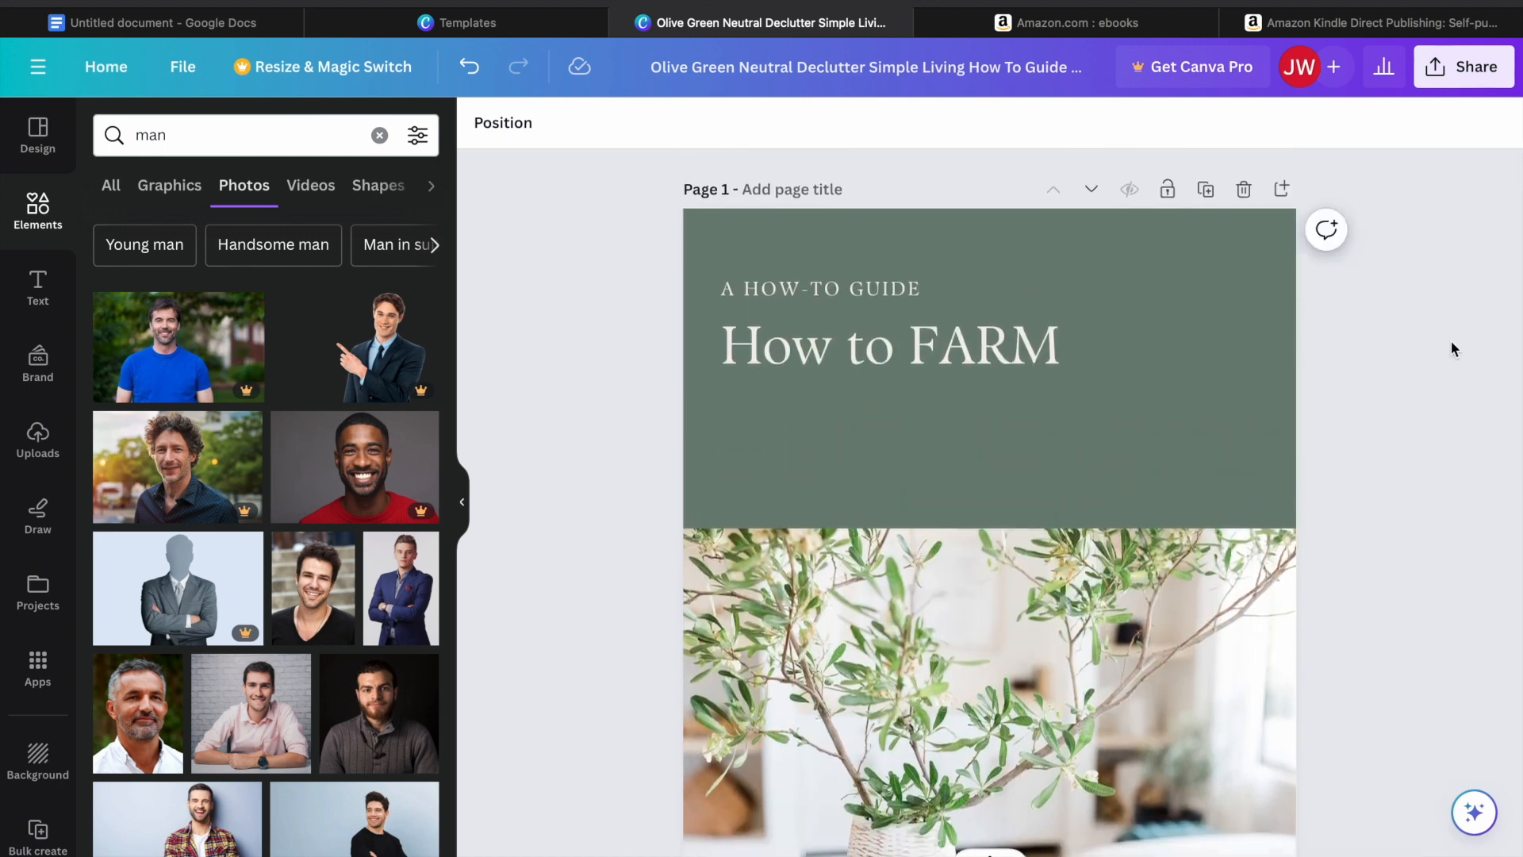
Step: Open the design's download settings and limit the download to page 1
click(1457, 75)
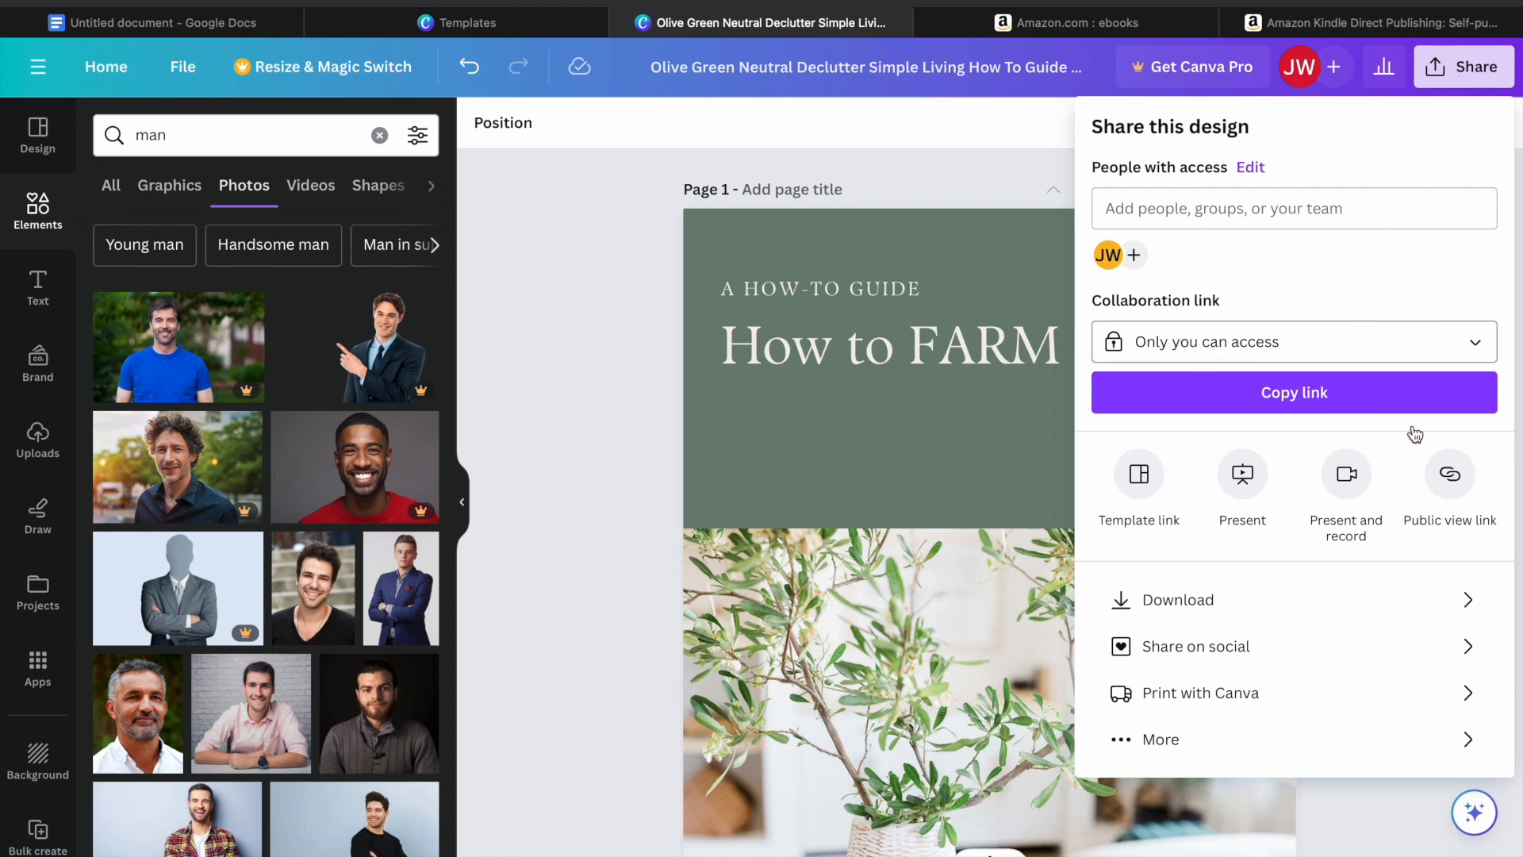
click(1239, 605)
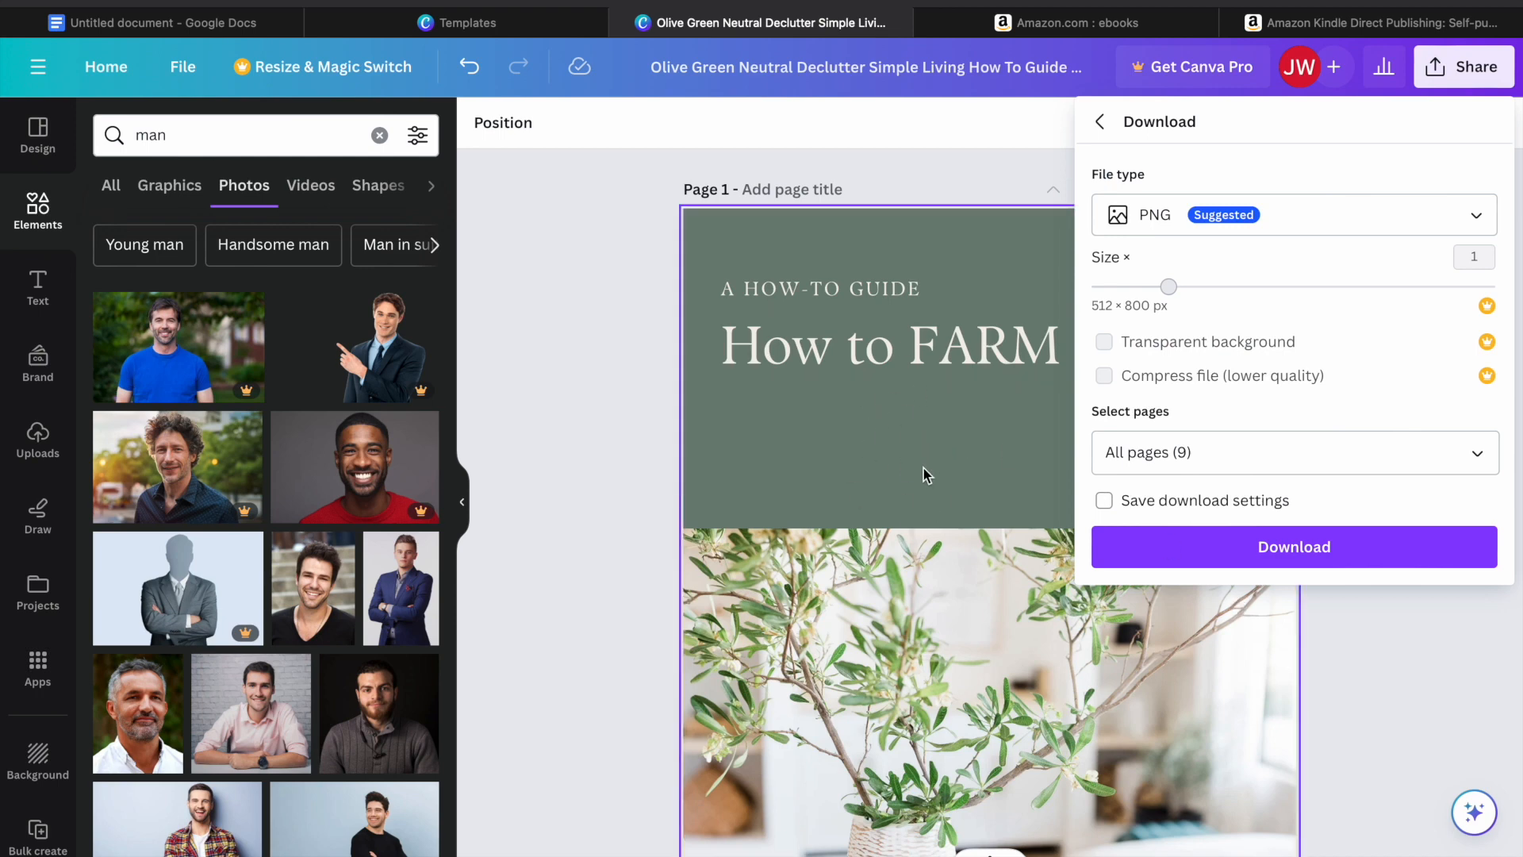
click(1206, 467)
text(1-9)
click(1206, 467)
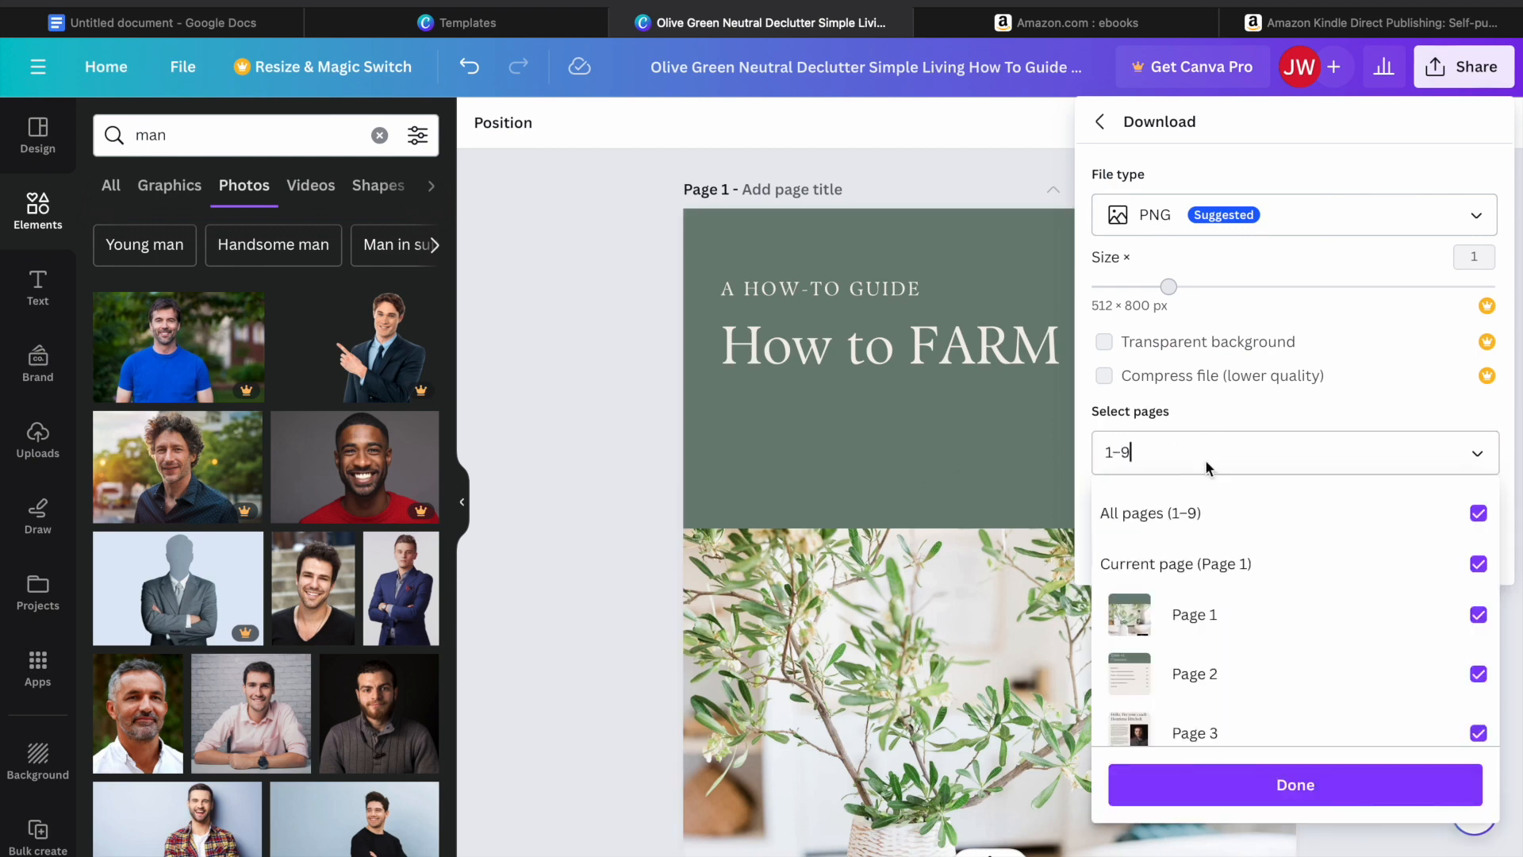
key(BackSpace)
key(BackSpace)
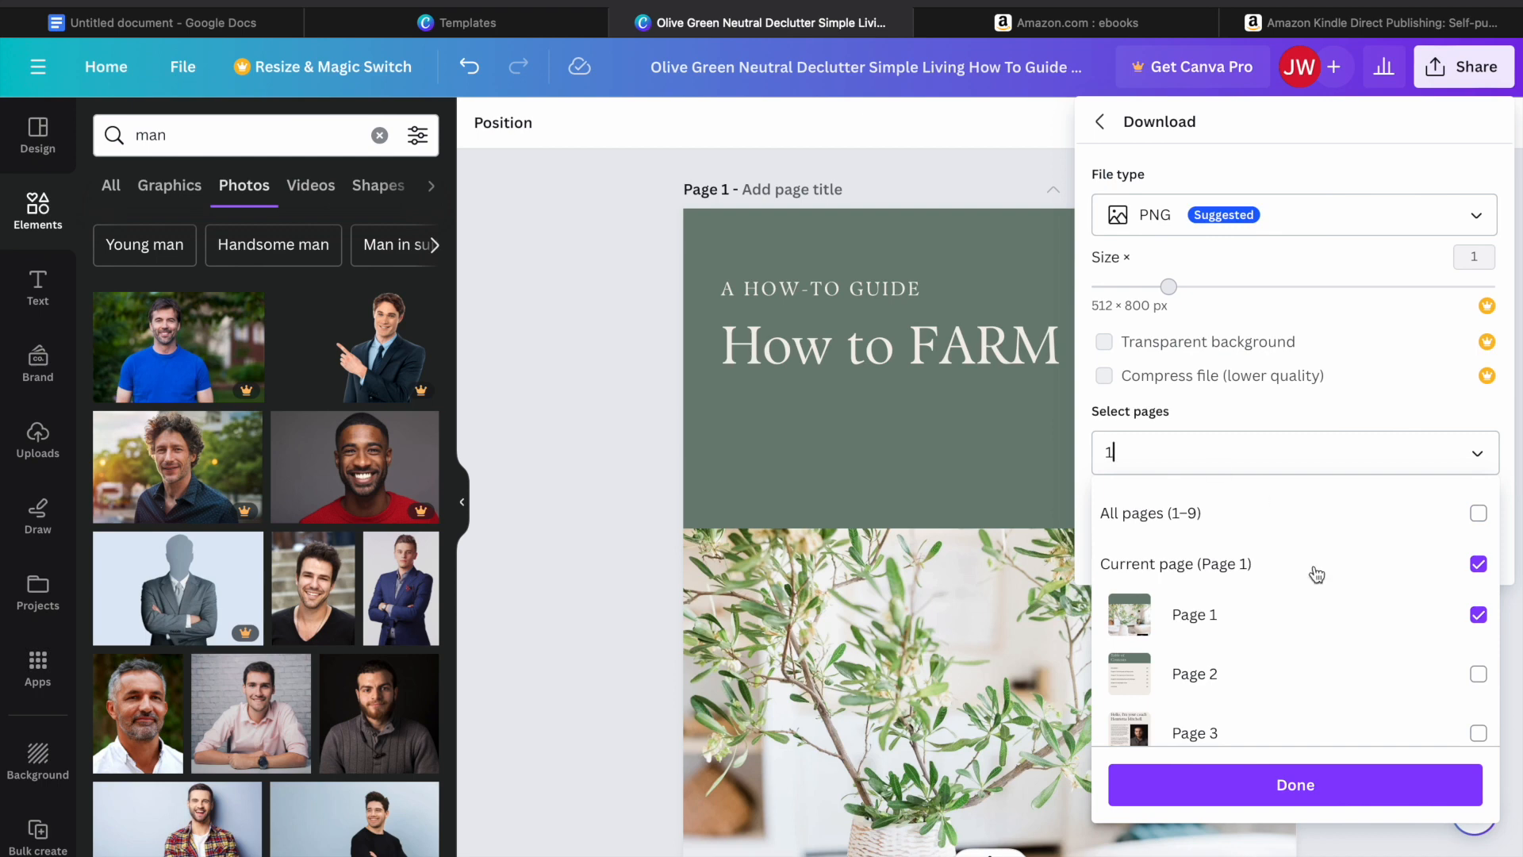
click(1225, 775)
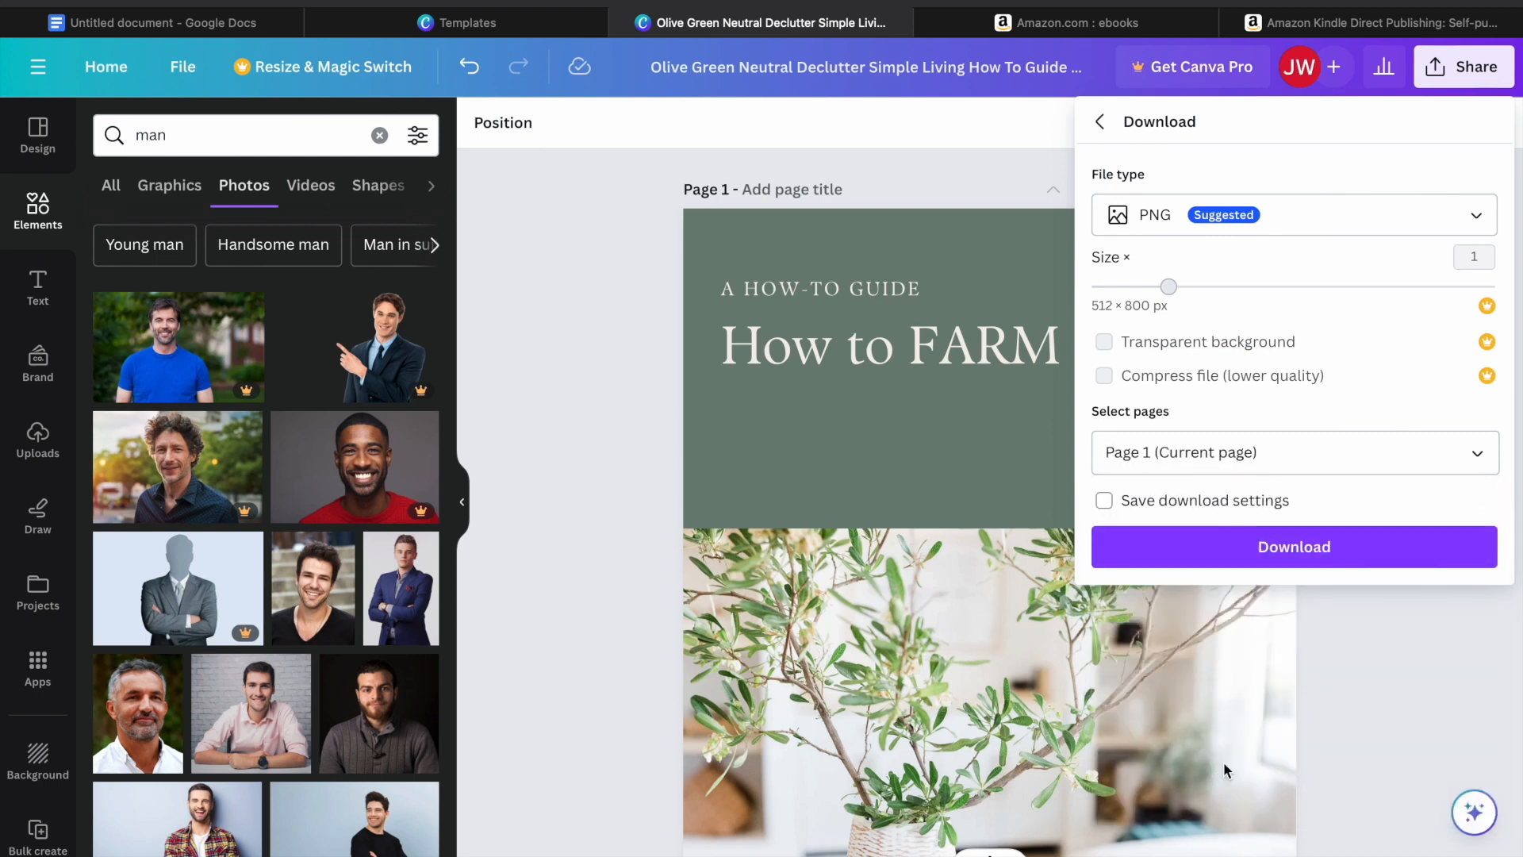
Step: Set the file type to JPG, download the cover, and return to the Canva design
click(1319, 221)
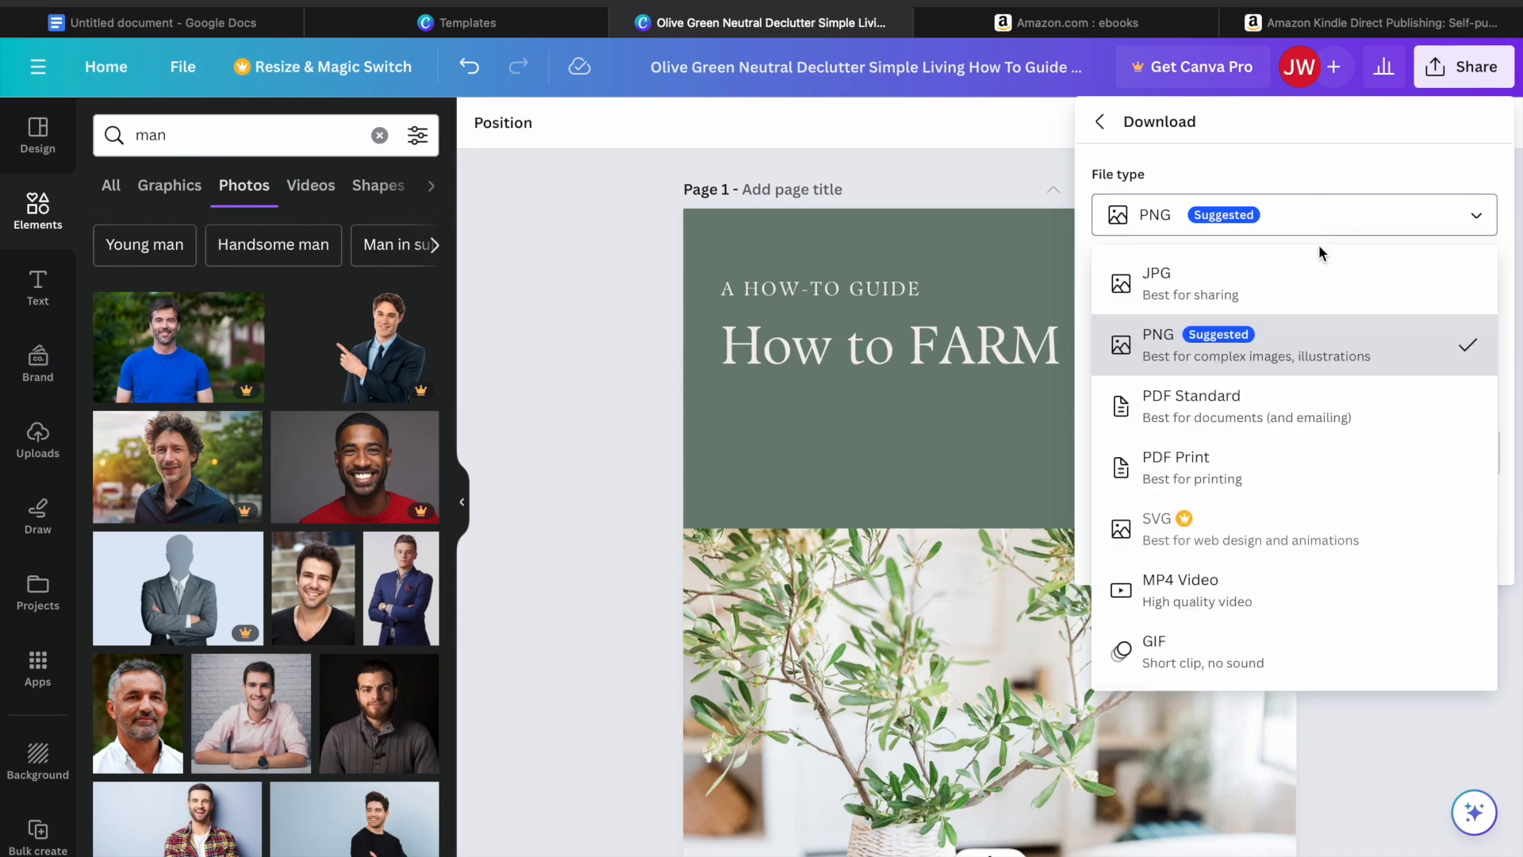
click(1260, 287)
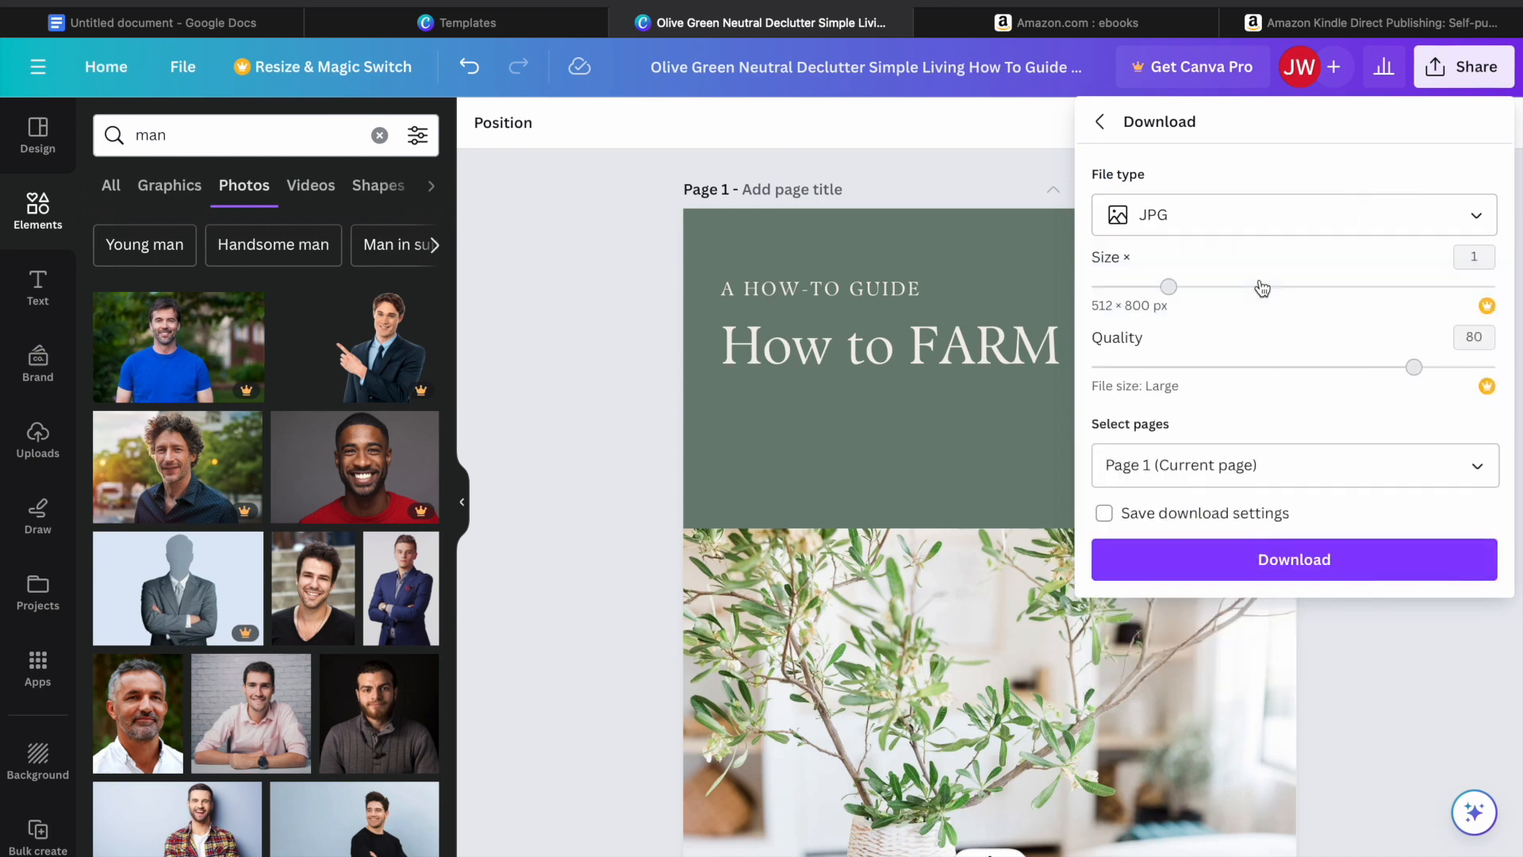
click(1254, 555)
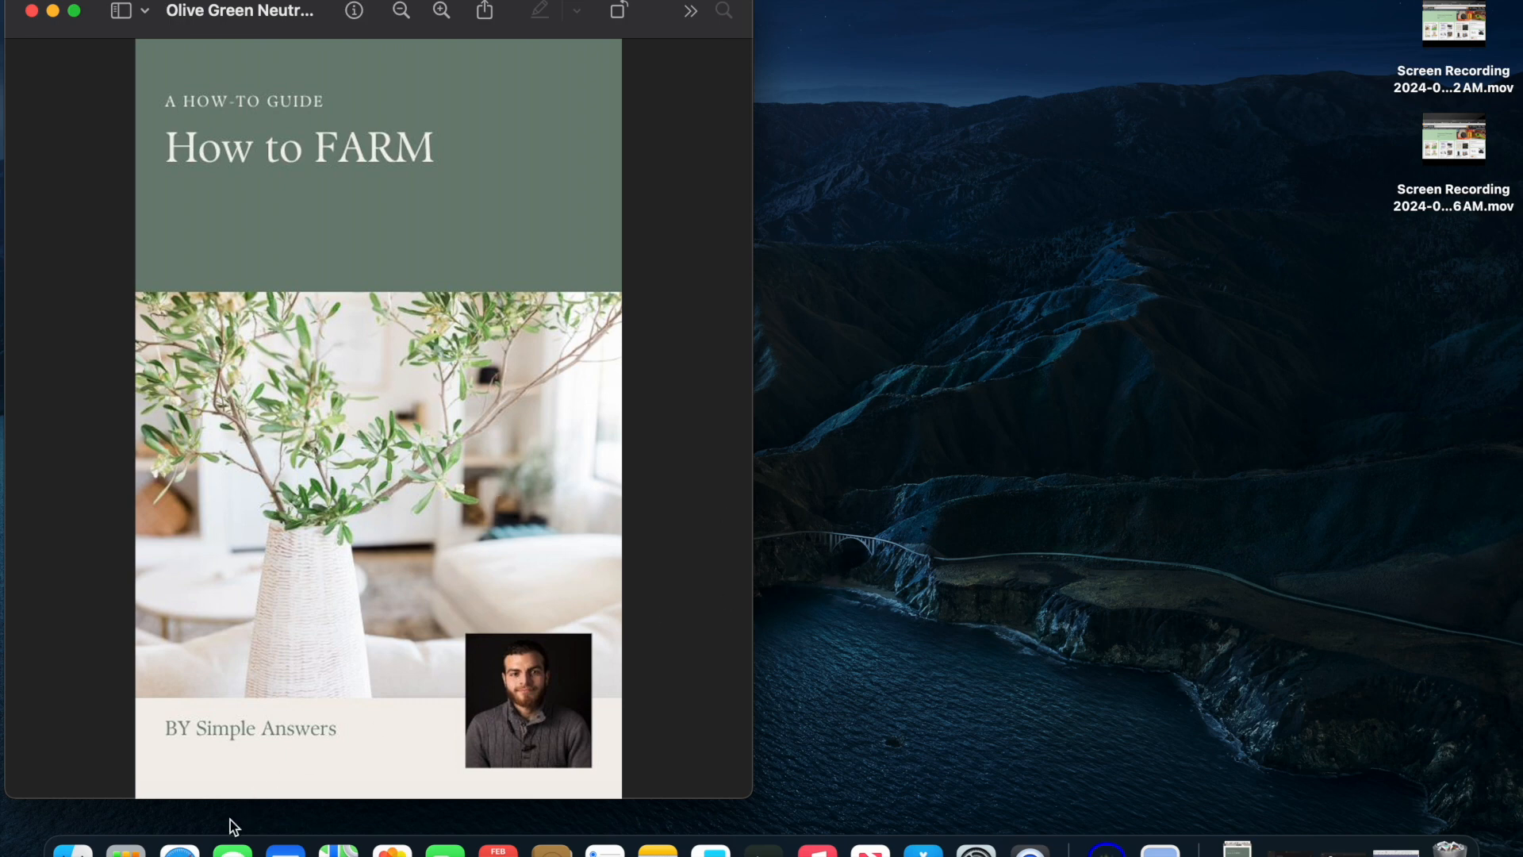
click(179, 847)
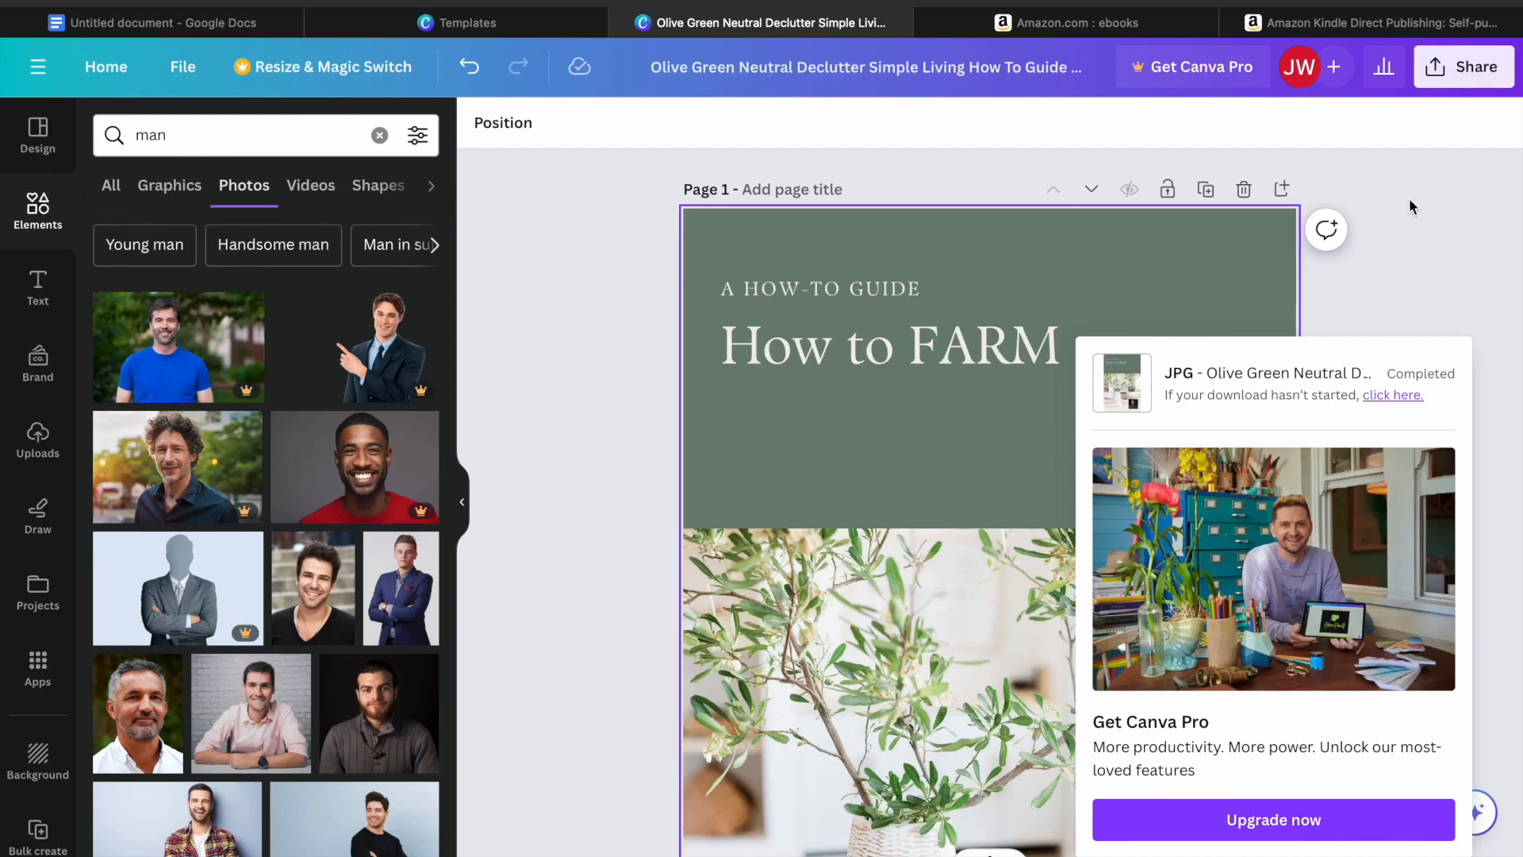
Step: Set up a separate download of pages 2-9 with the PDF Print file type
click(1459, 69)
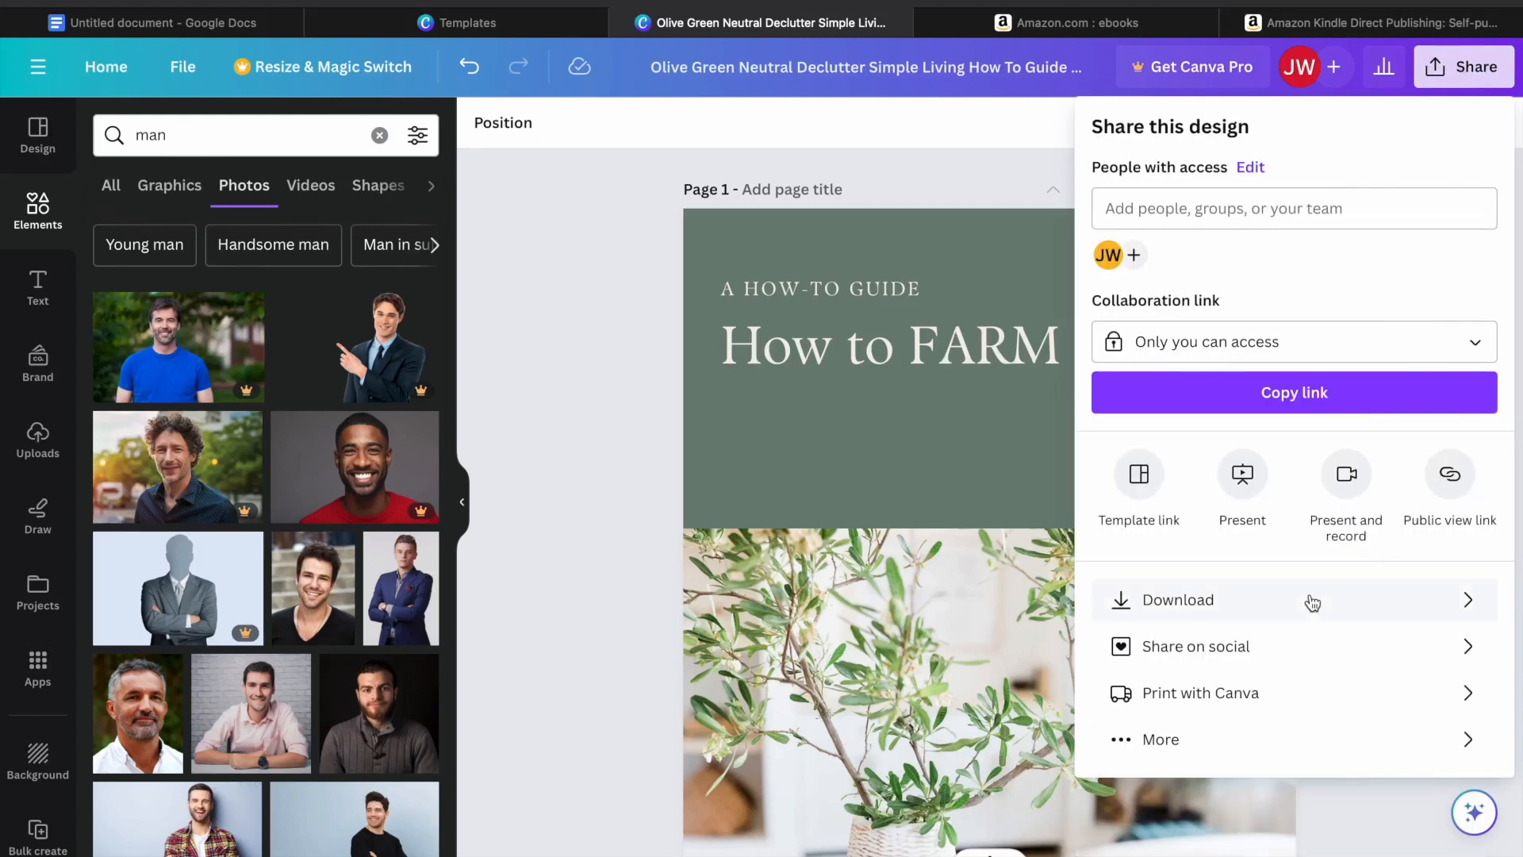
click(1294, 615)
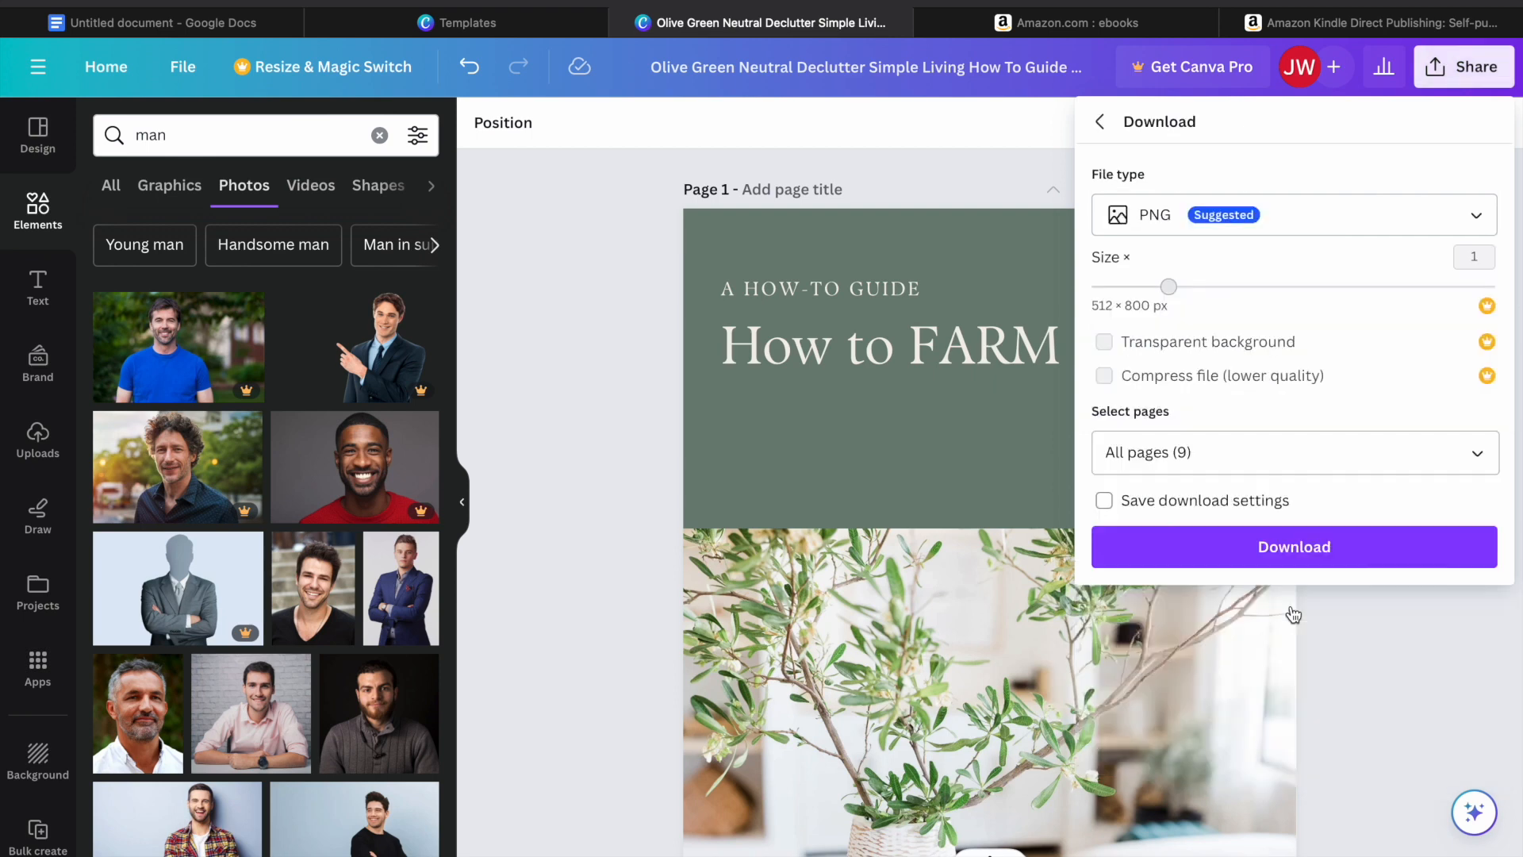
click(1262, 453)
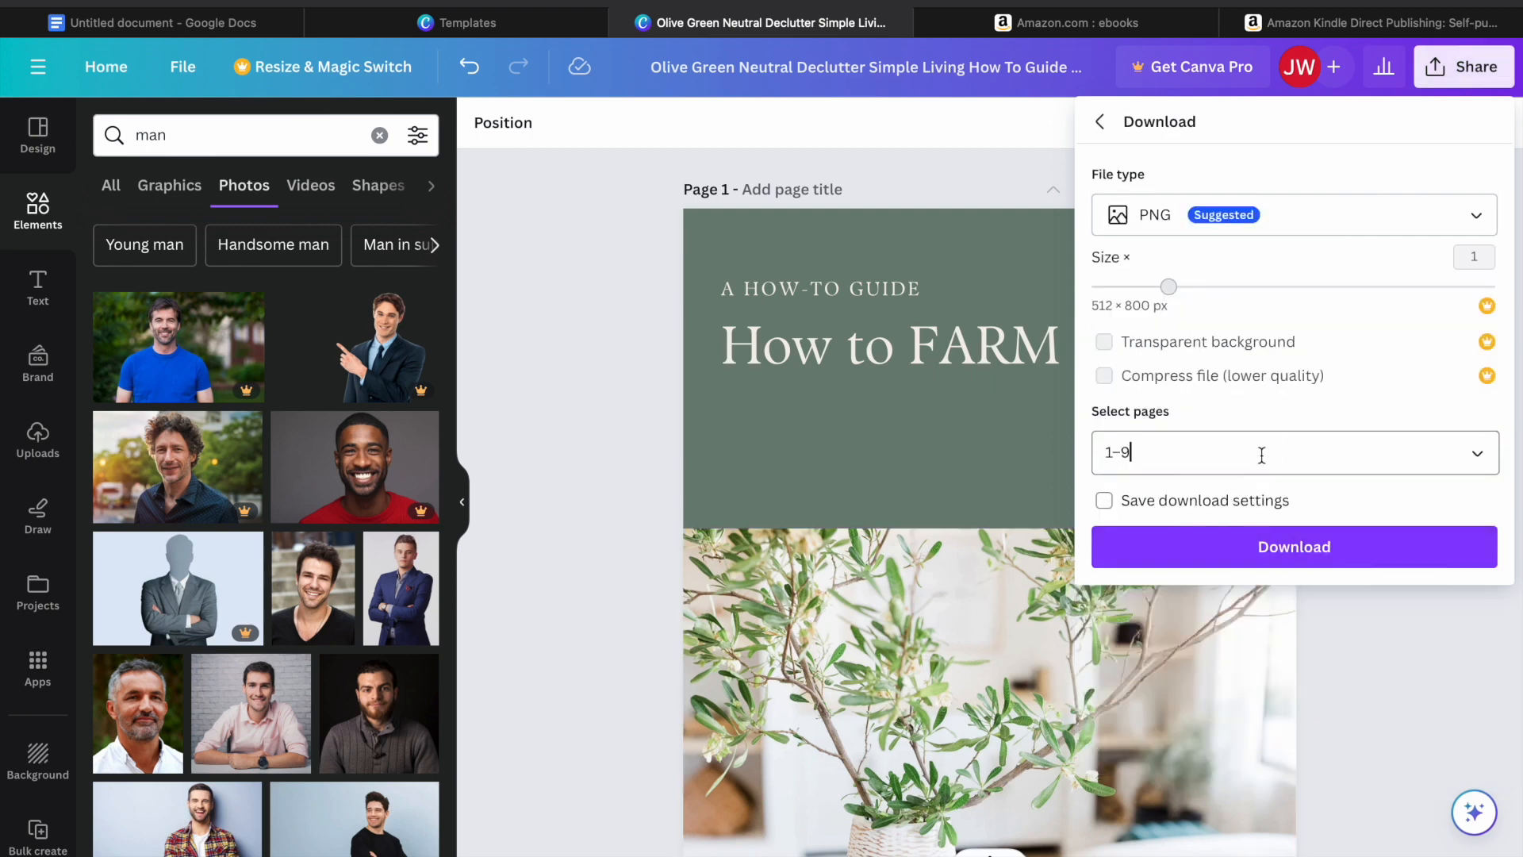
click(1261, 455)
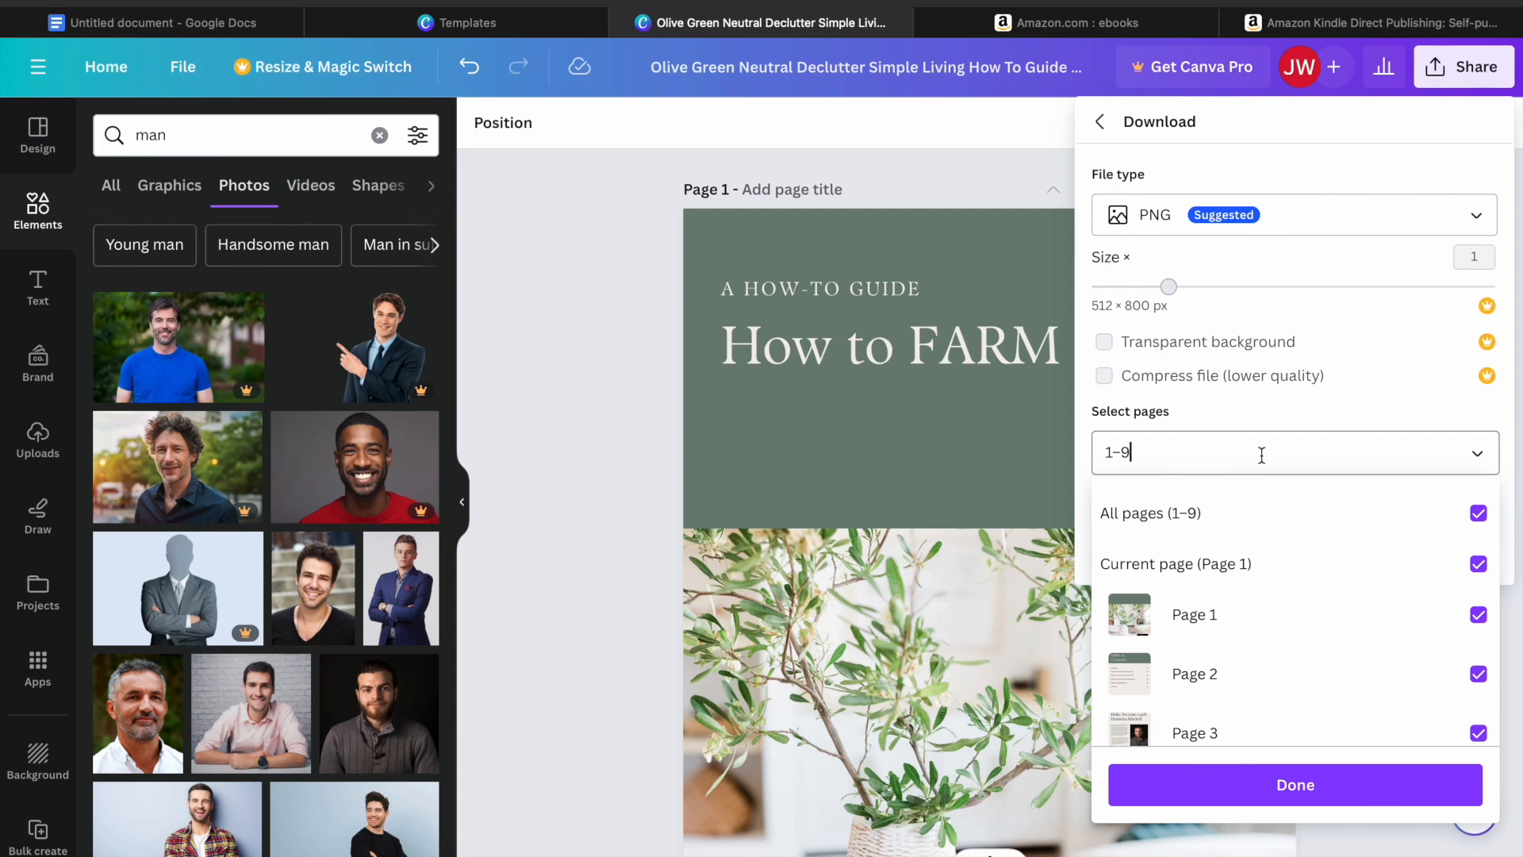
key(BackSpace)
key(BackSpace)
key(BackSpace)
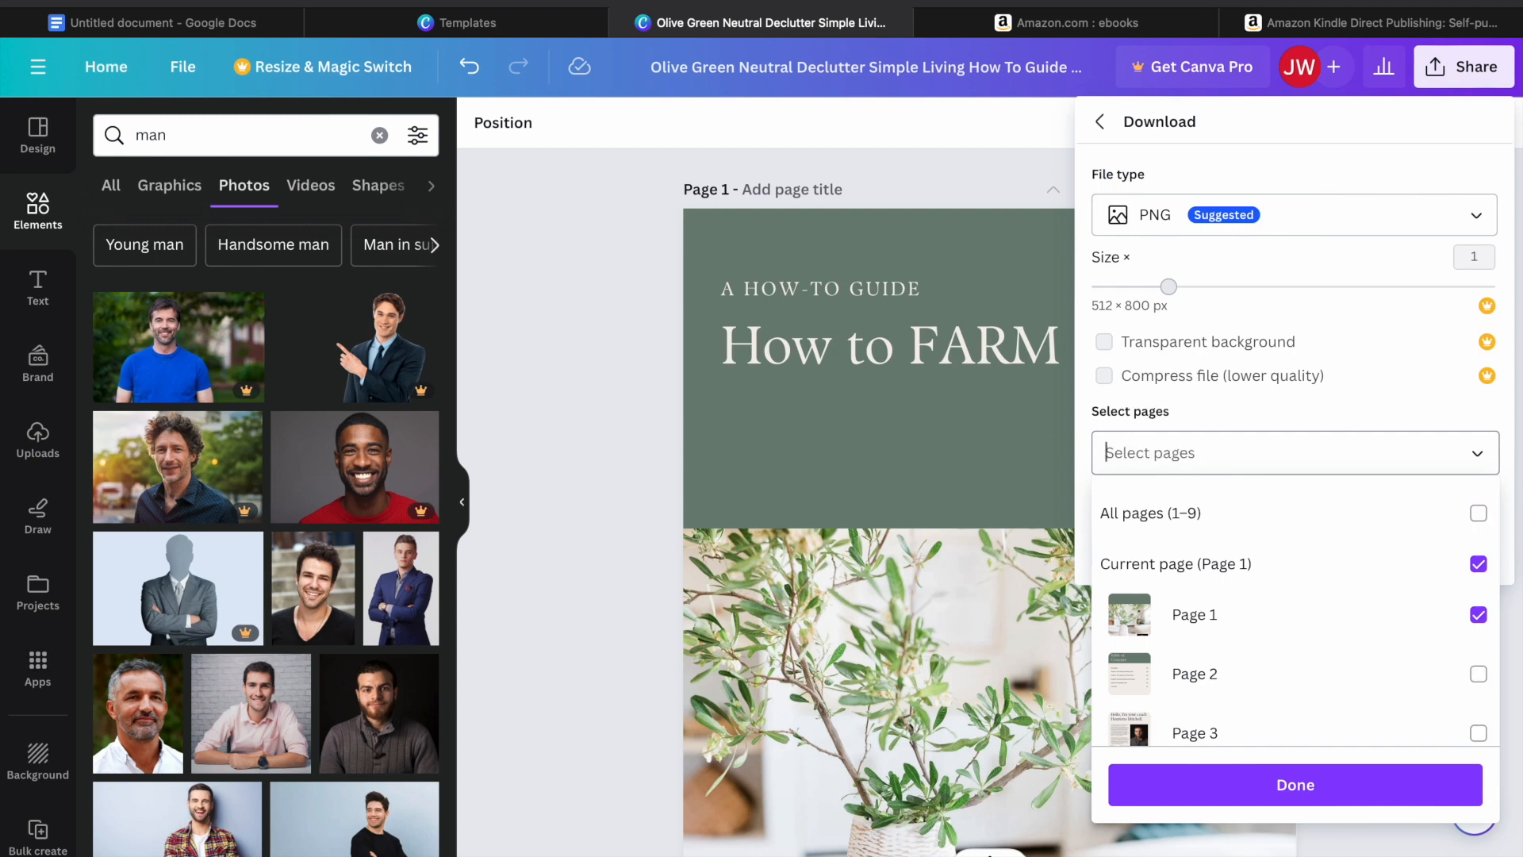
text(2-9)
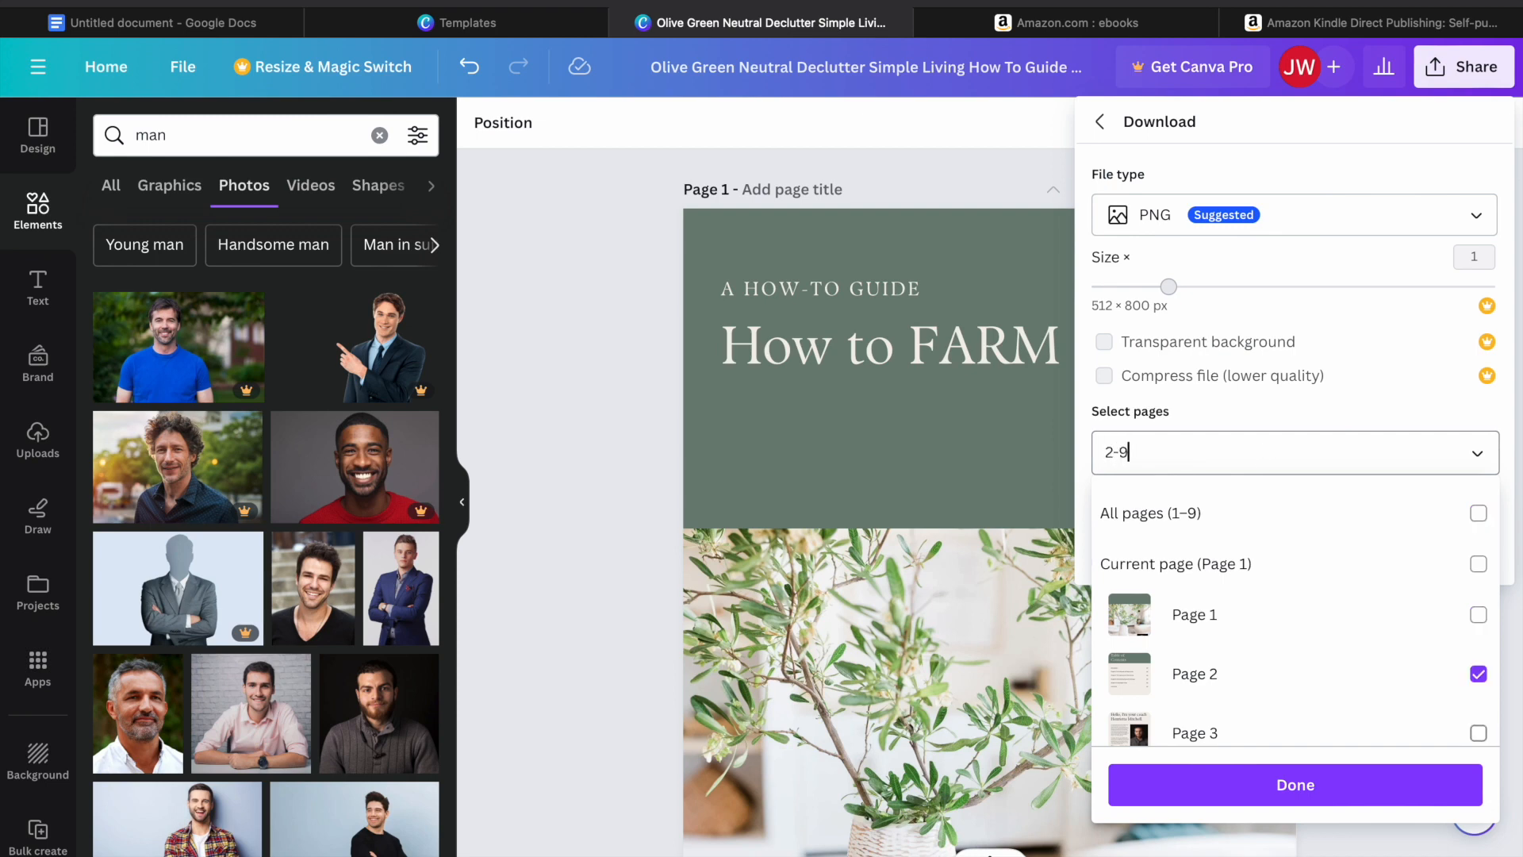
click(1247, 785)
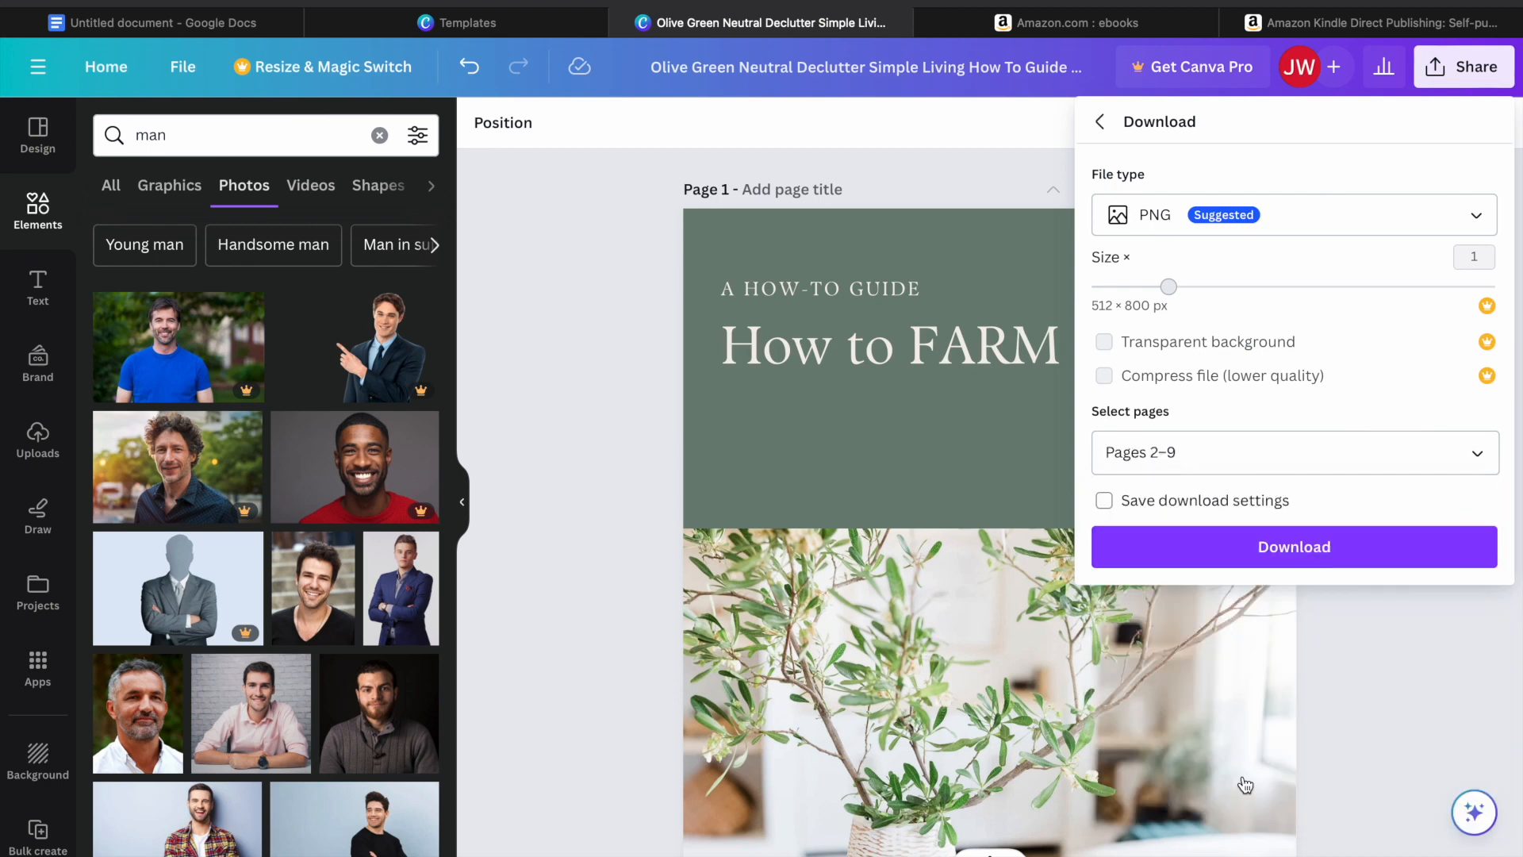
click(1353, 228)
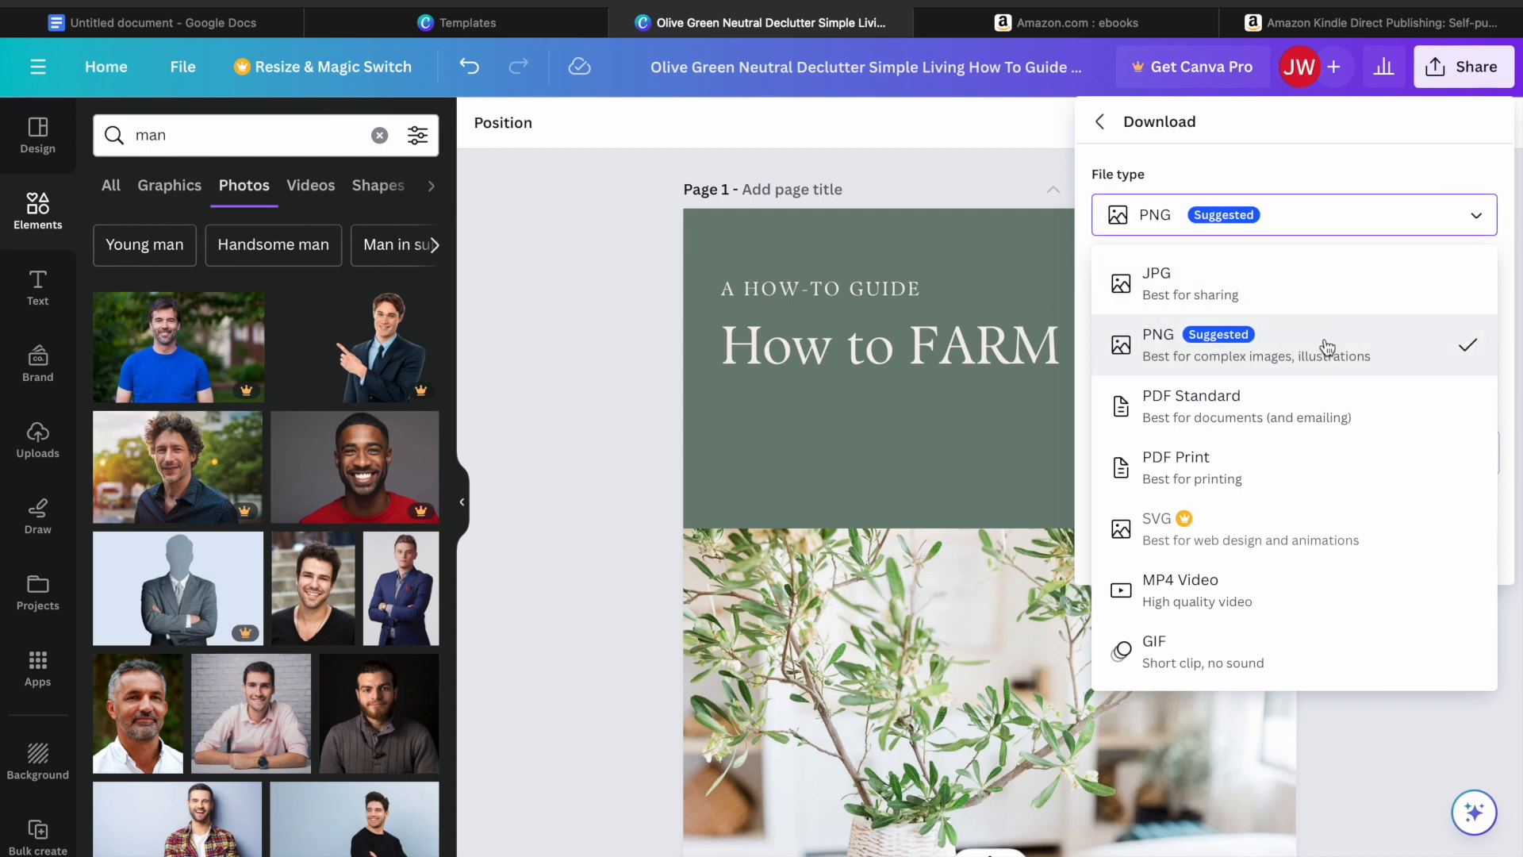
click(1250, 471)
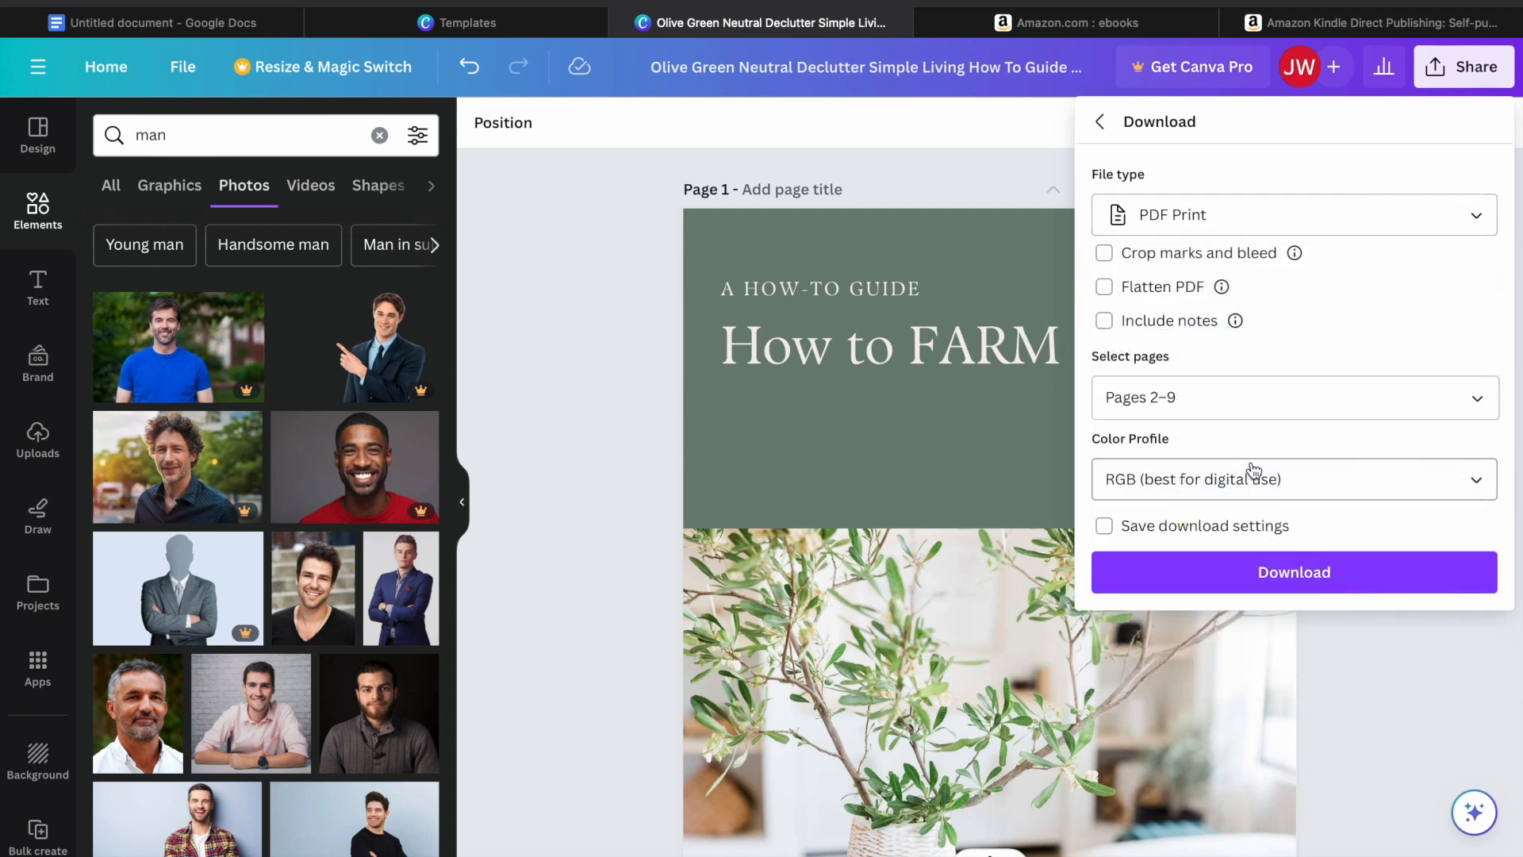
Step: Download pages 2-9 as a print PDF and switch to Kindle Direct Publishing
click(1297, 591)
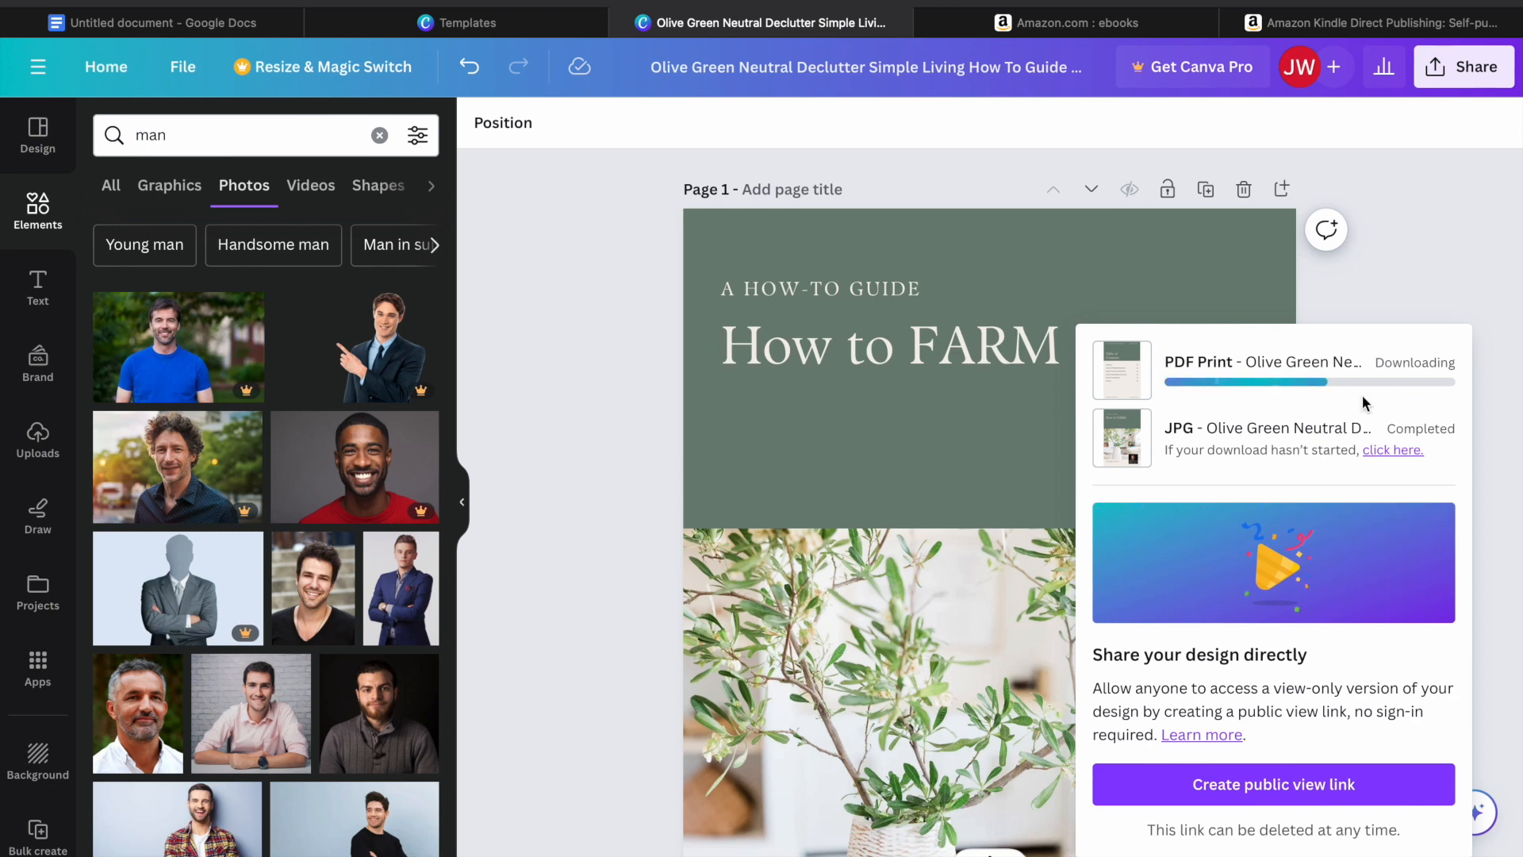
click(1343, 24)
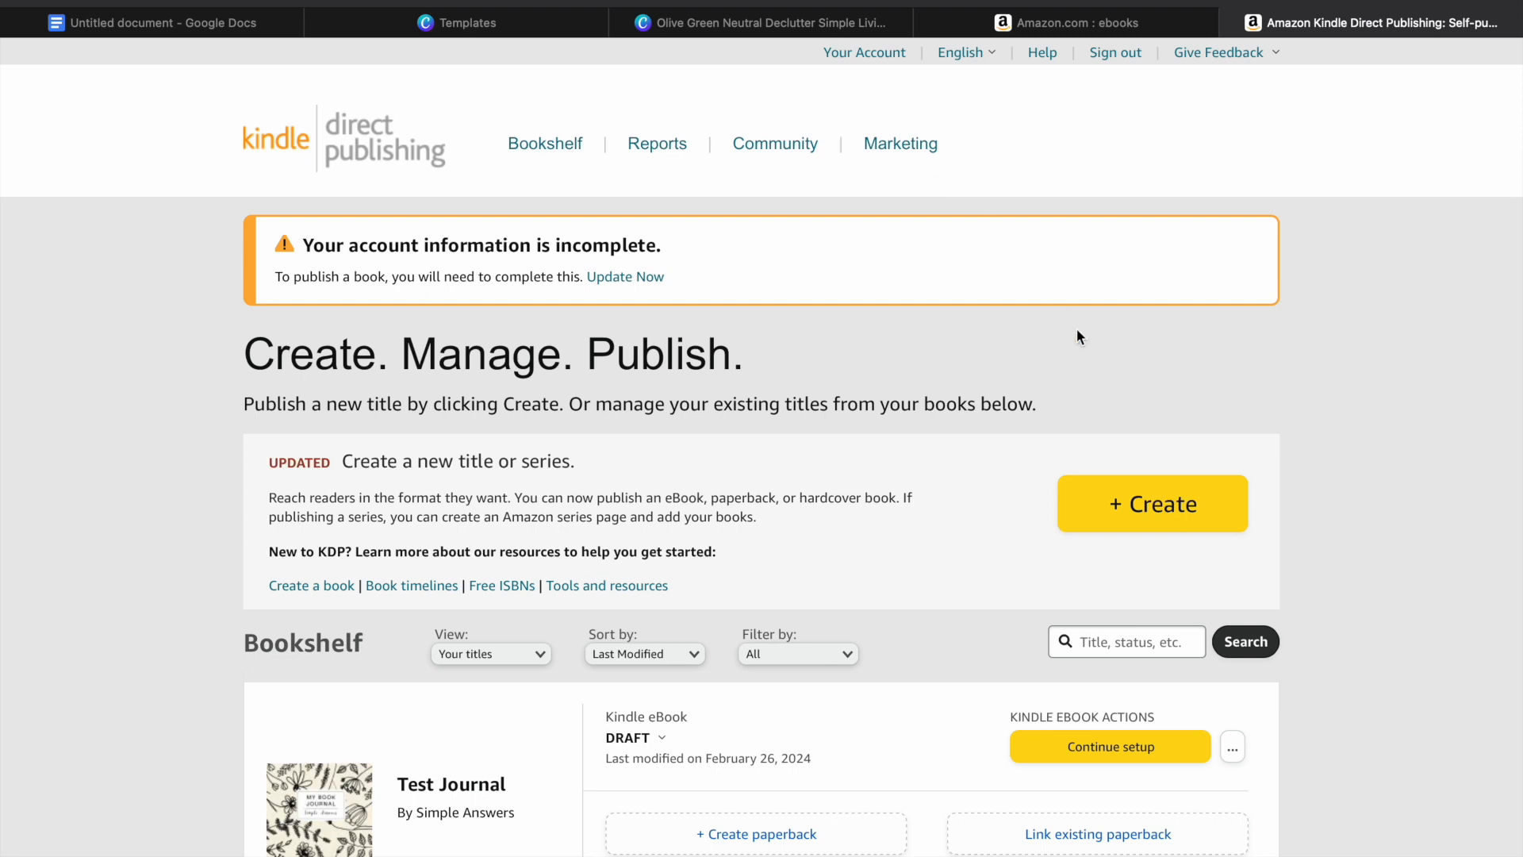
Step: Start creating a new title as a Kindle eBook
click(1127, 512)
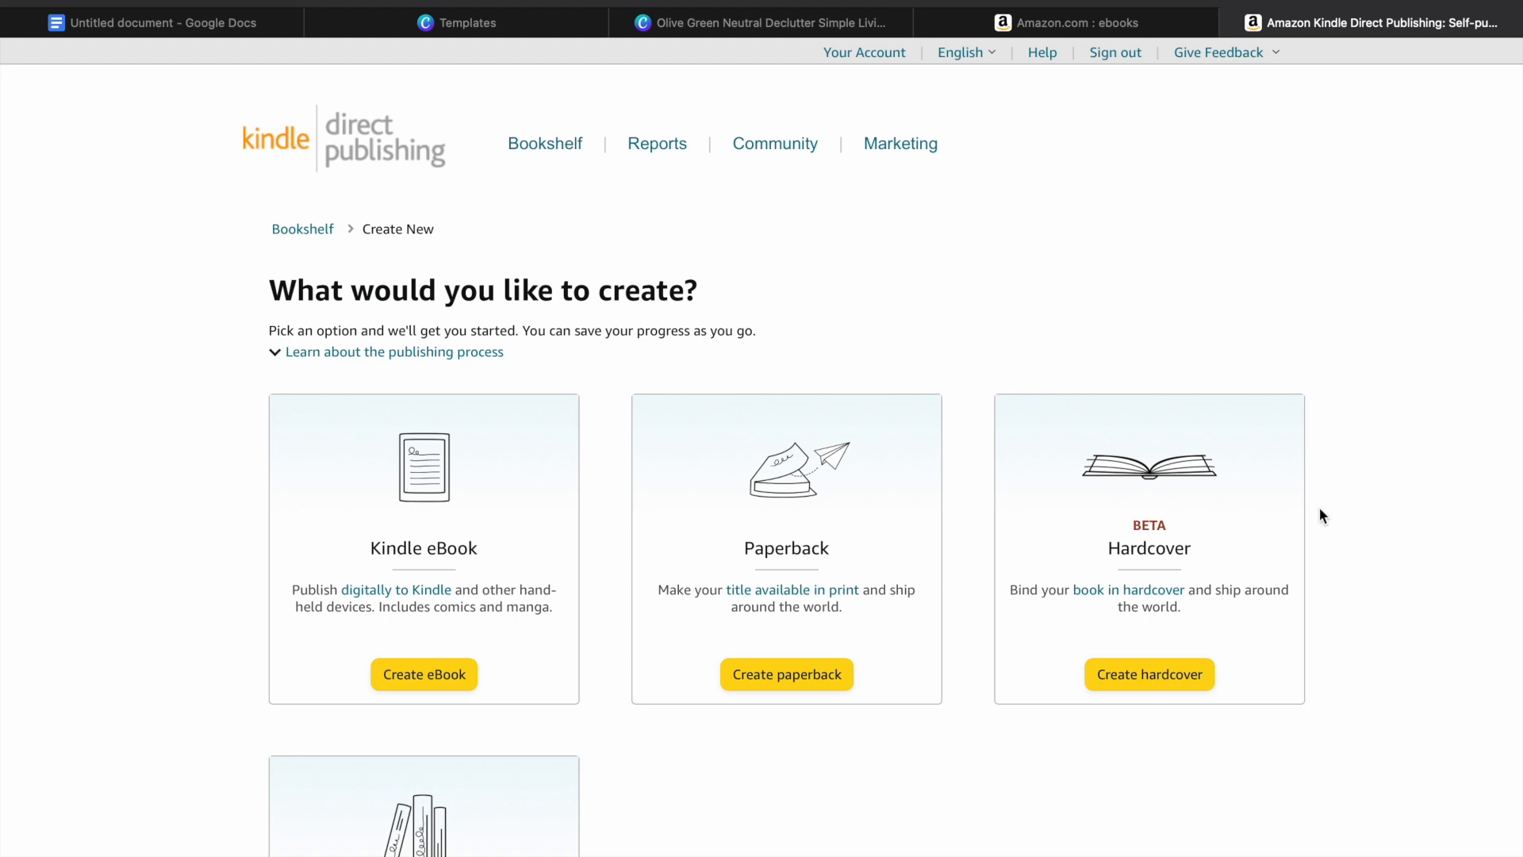
scroll(1320, 515, down, 5)
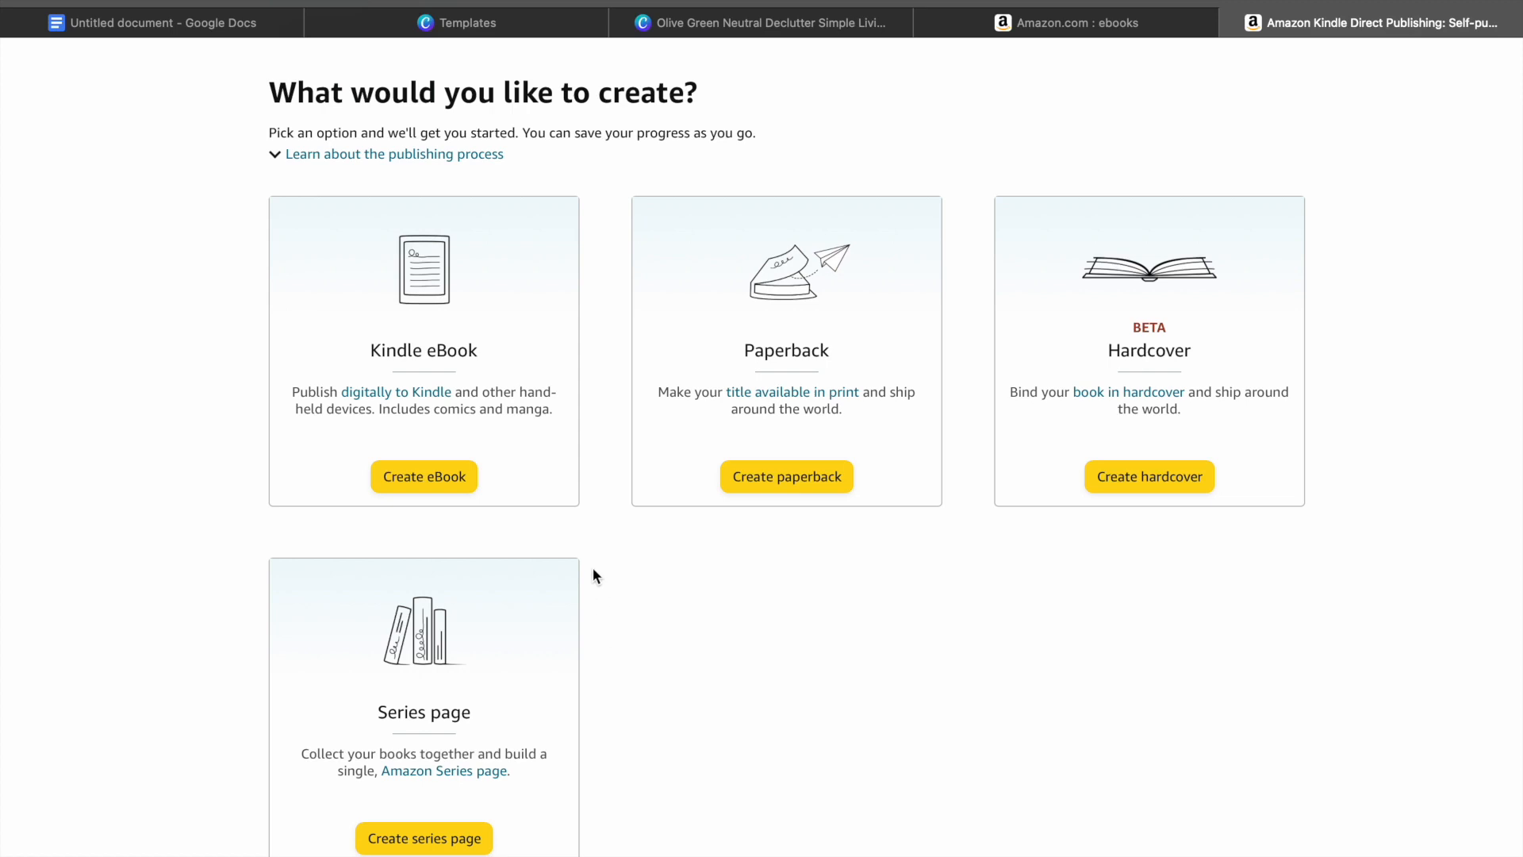
click(442, 479)
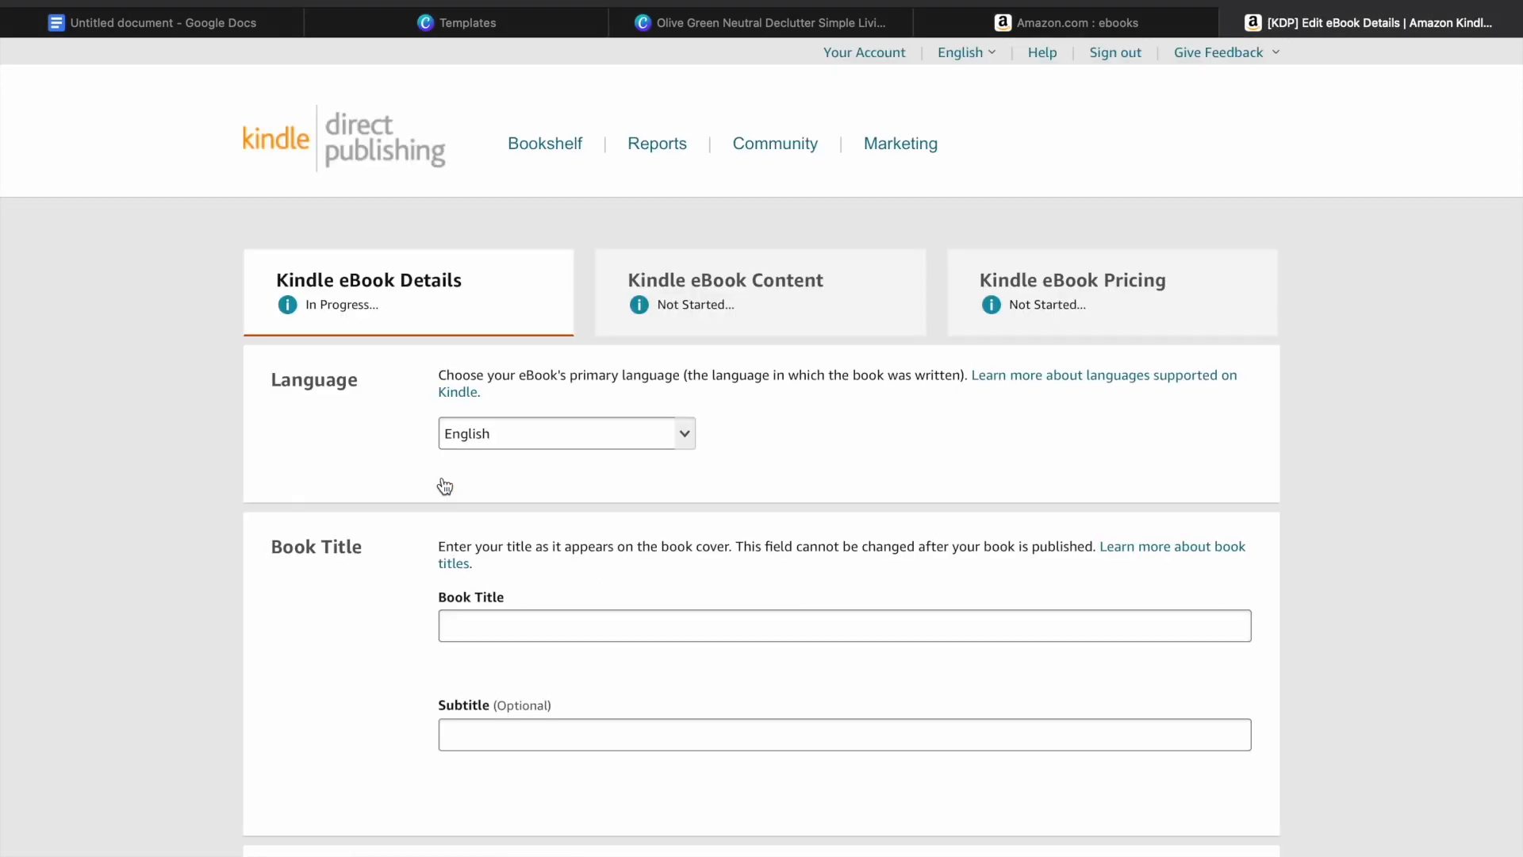
Step: Enter "How to Farm" as the book title in the eBook details
click(565, 623)
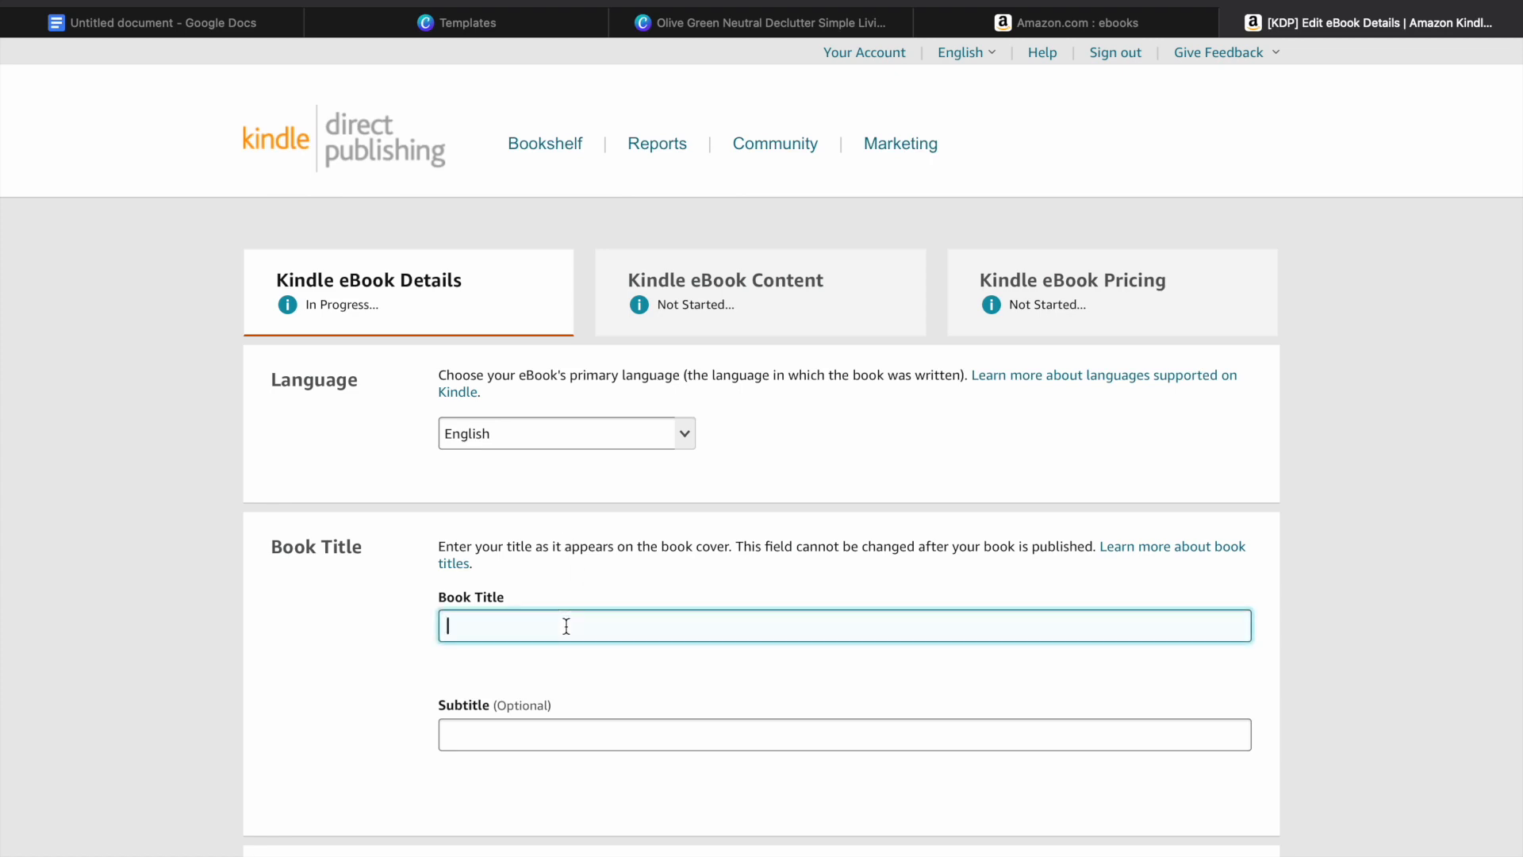
text(How to Farm)
click(1302, 598)
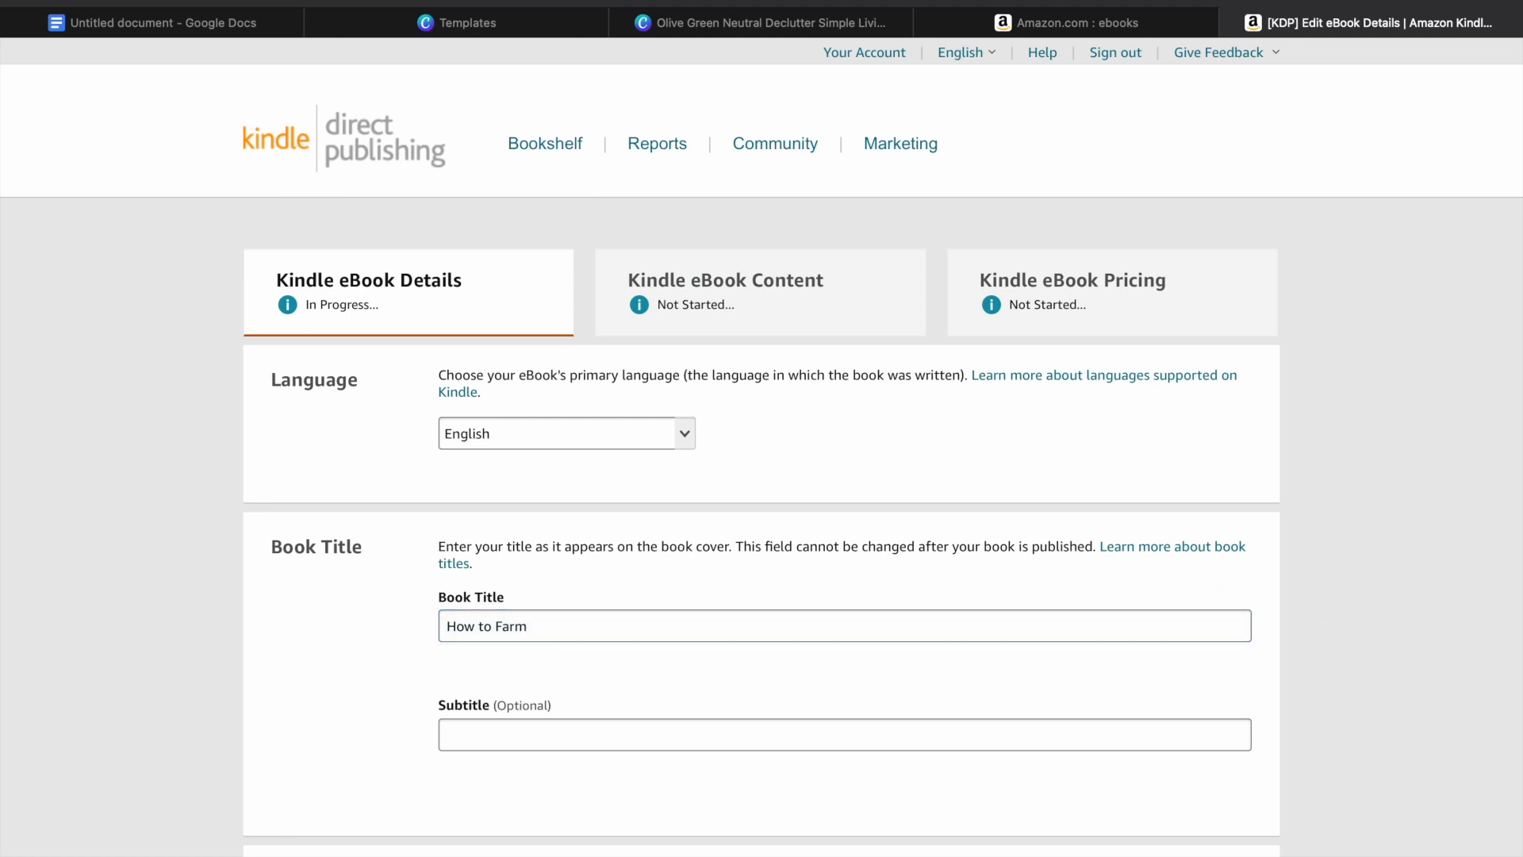
Step: Fill in the primary author with "Simple" as first name and "Answers" as last name
scroll(1302, 598, down, 6)
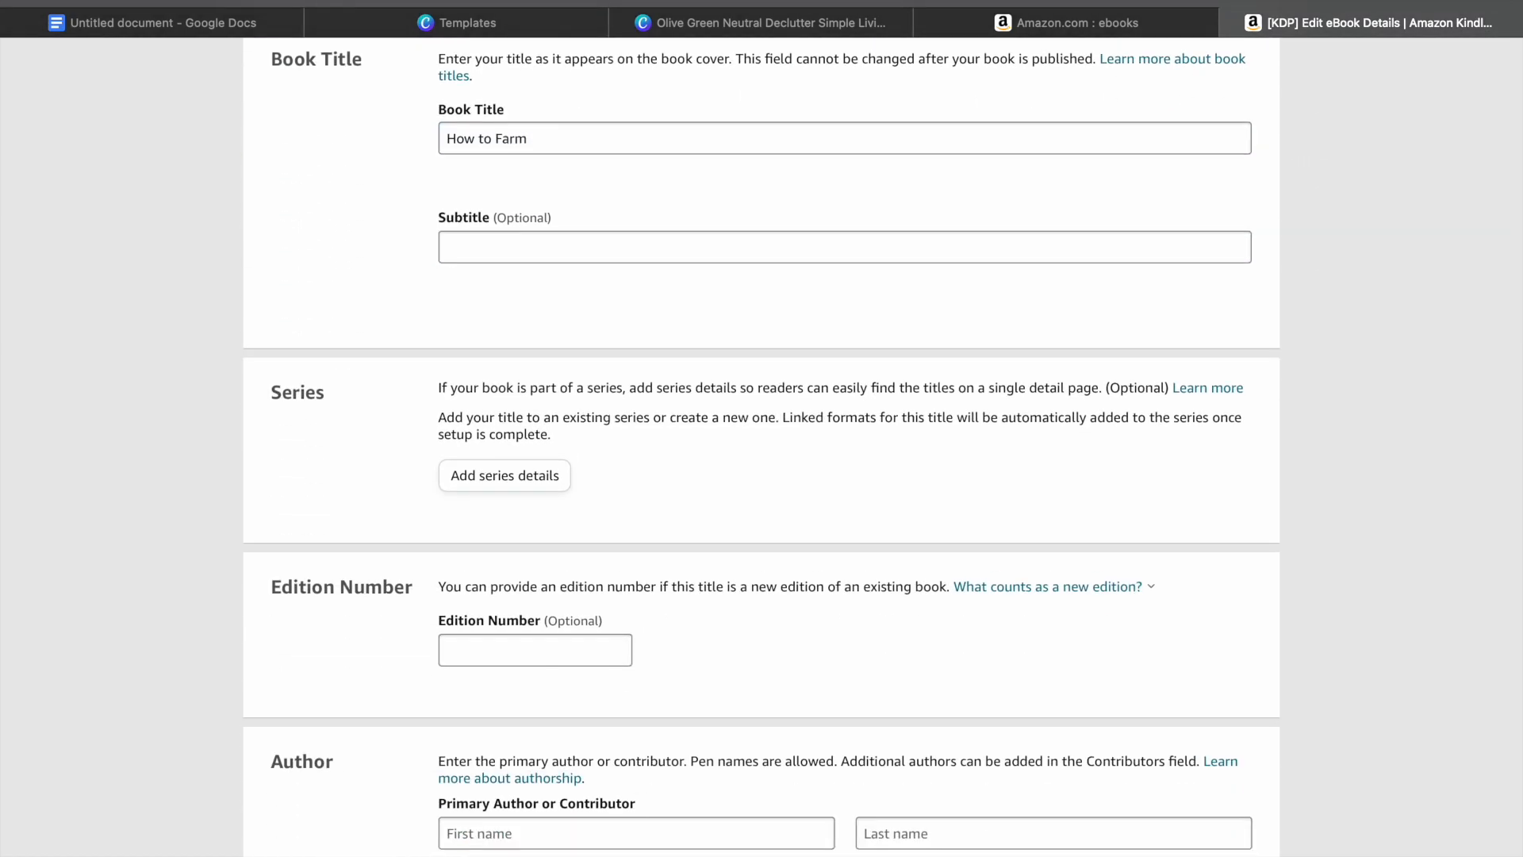
scroll(560, 512, down, 5)
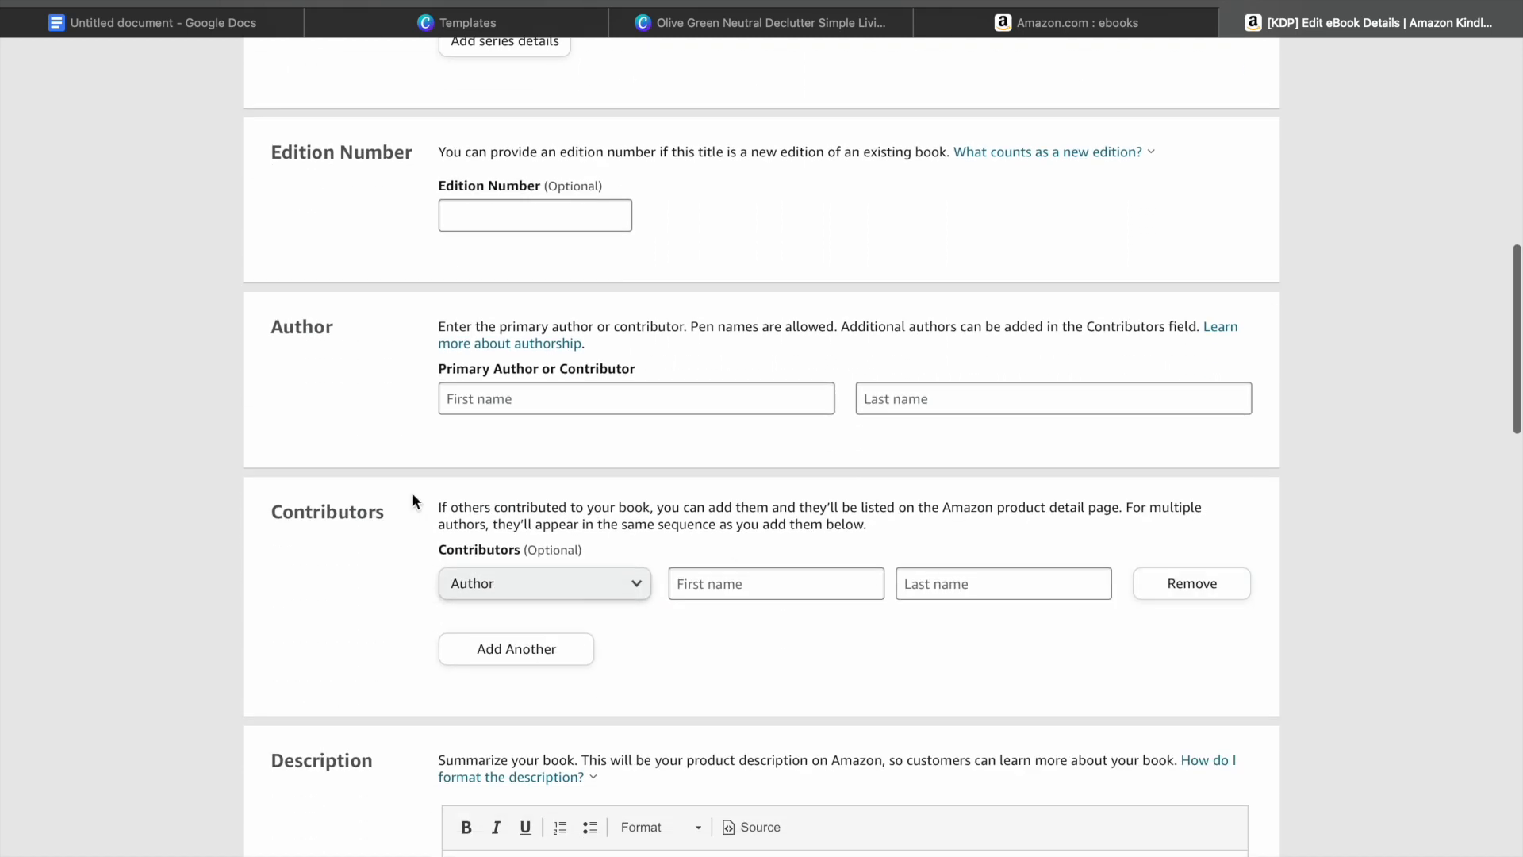
click(514, 393)
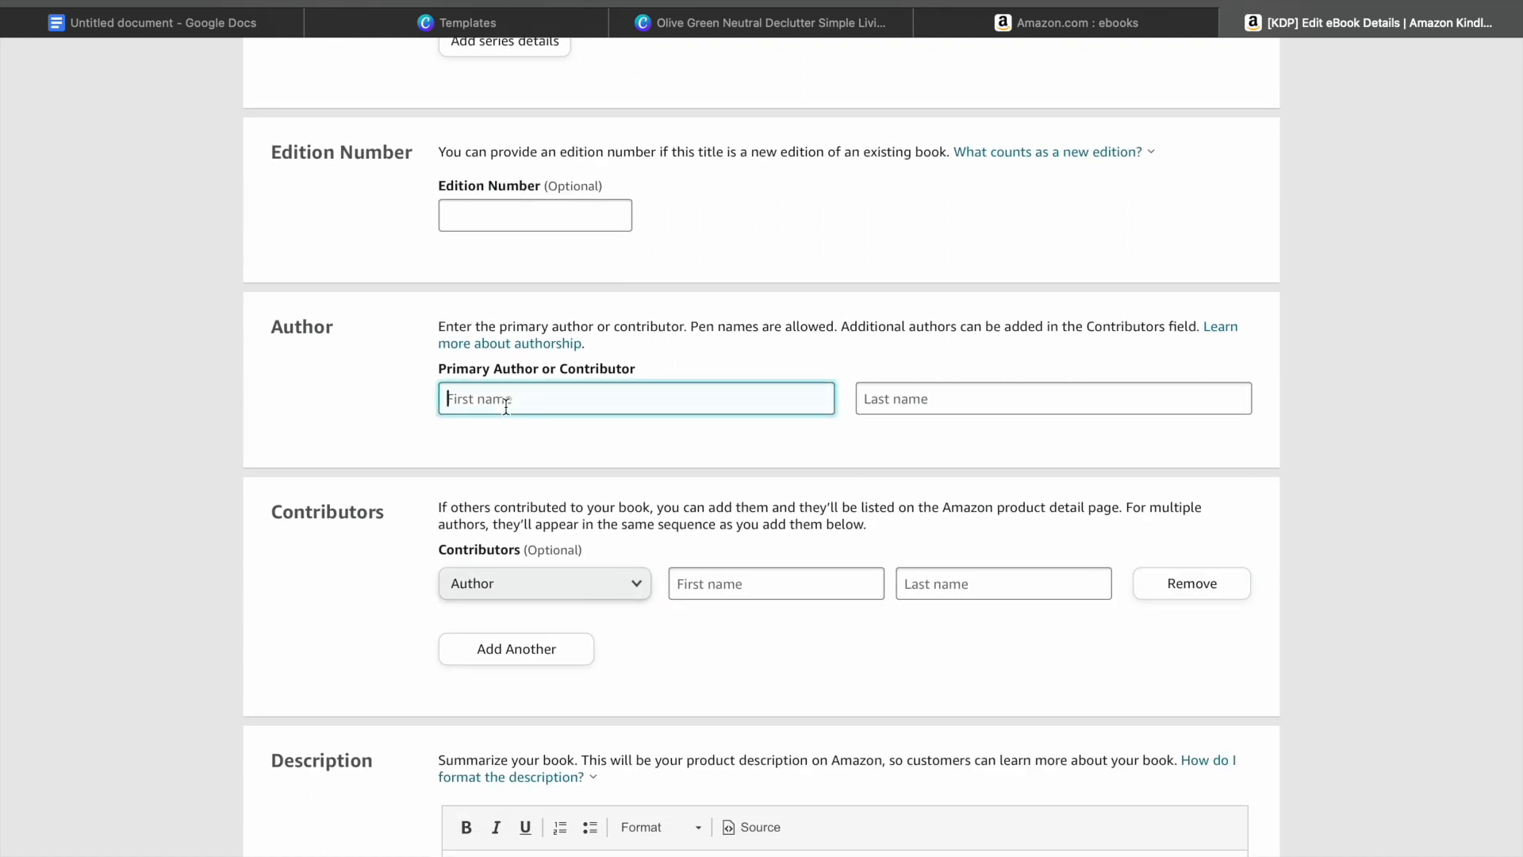
text(Simple)
click(905, 390)
text(A)
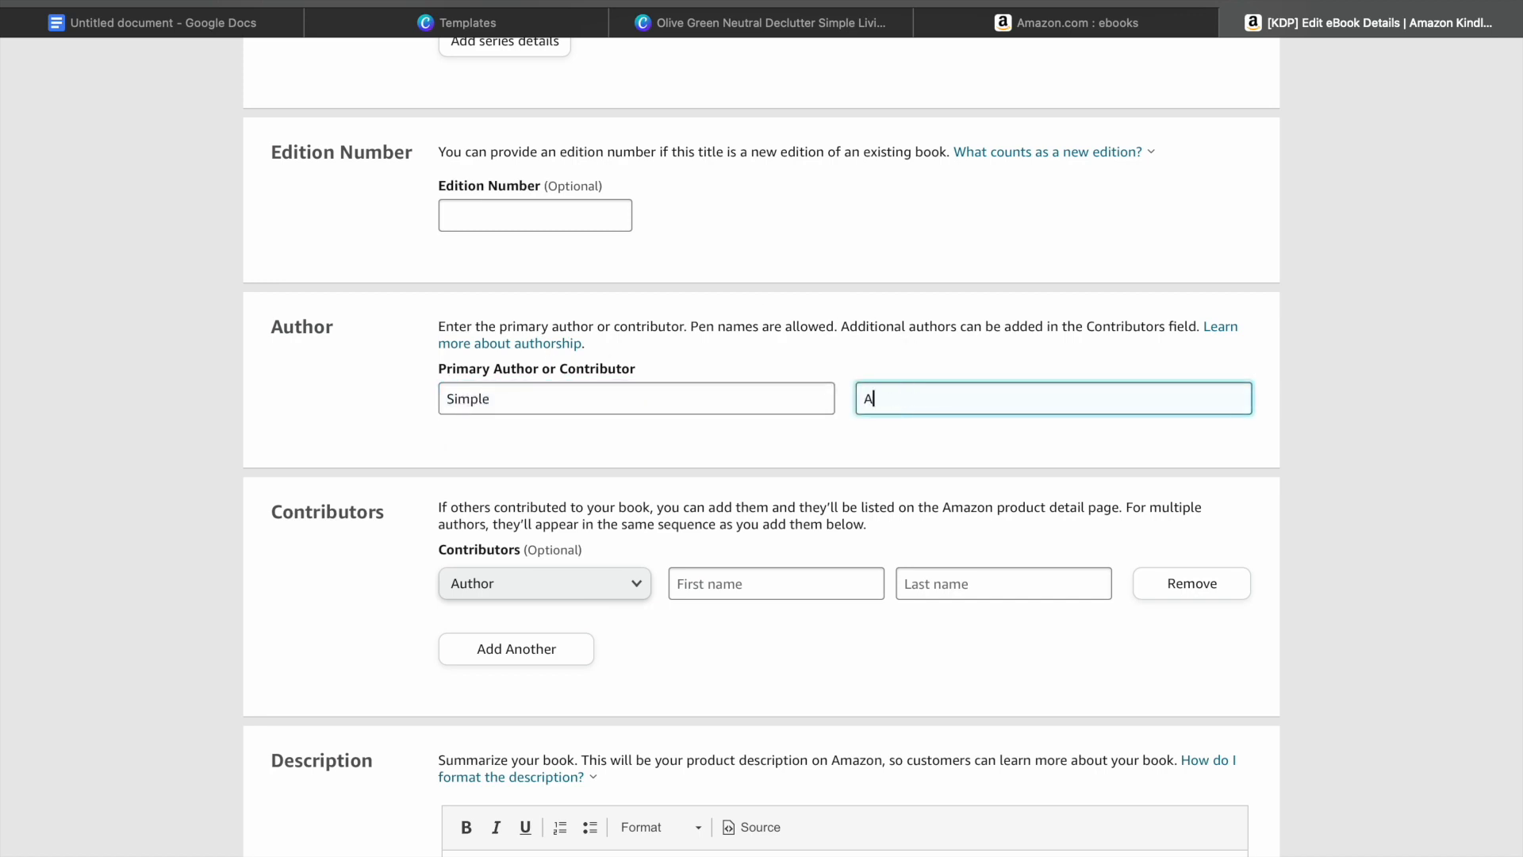
text(nswers)
click(1334, 538)
Step: Enter the book description "This ebook is amount how to farm."
scroll(1334, 538, down, 3)
scroll(1084, 531, down, 3)
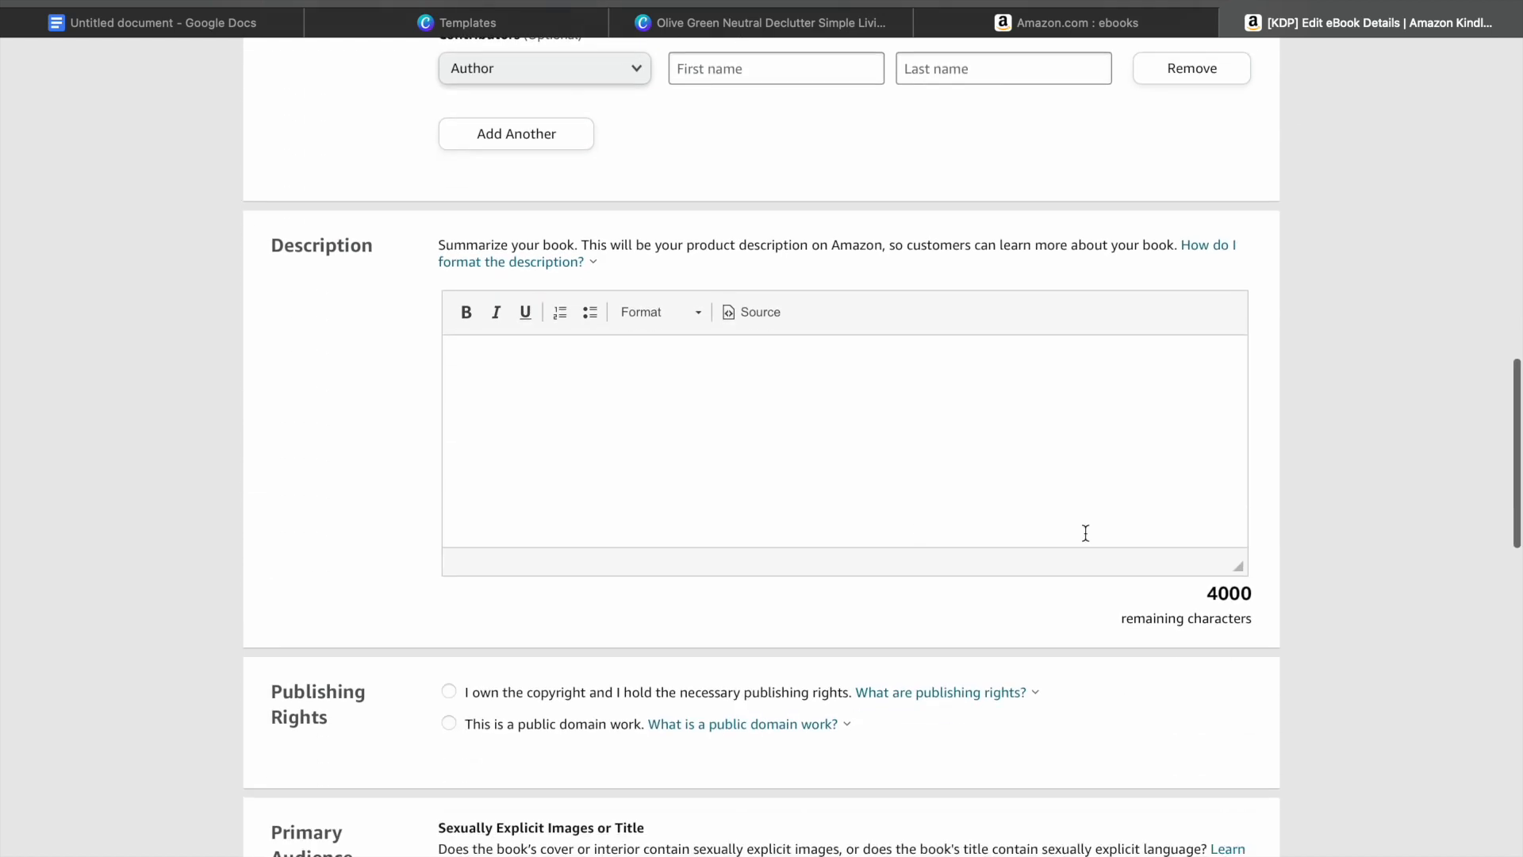
click(577, 371)
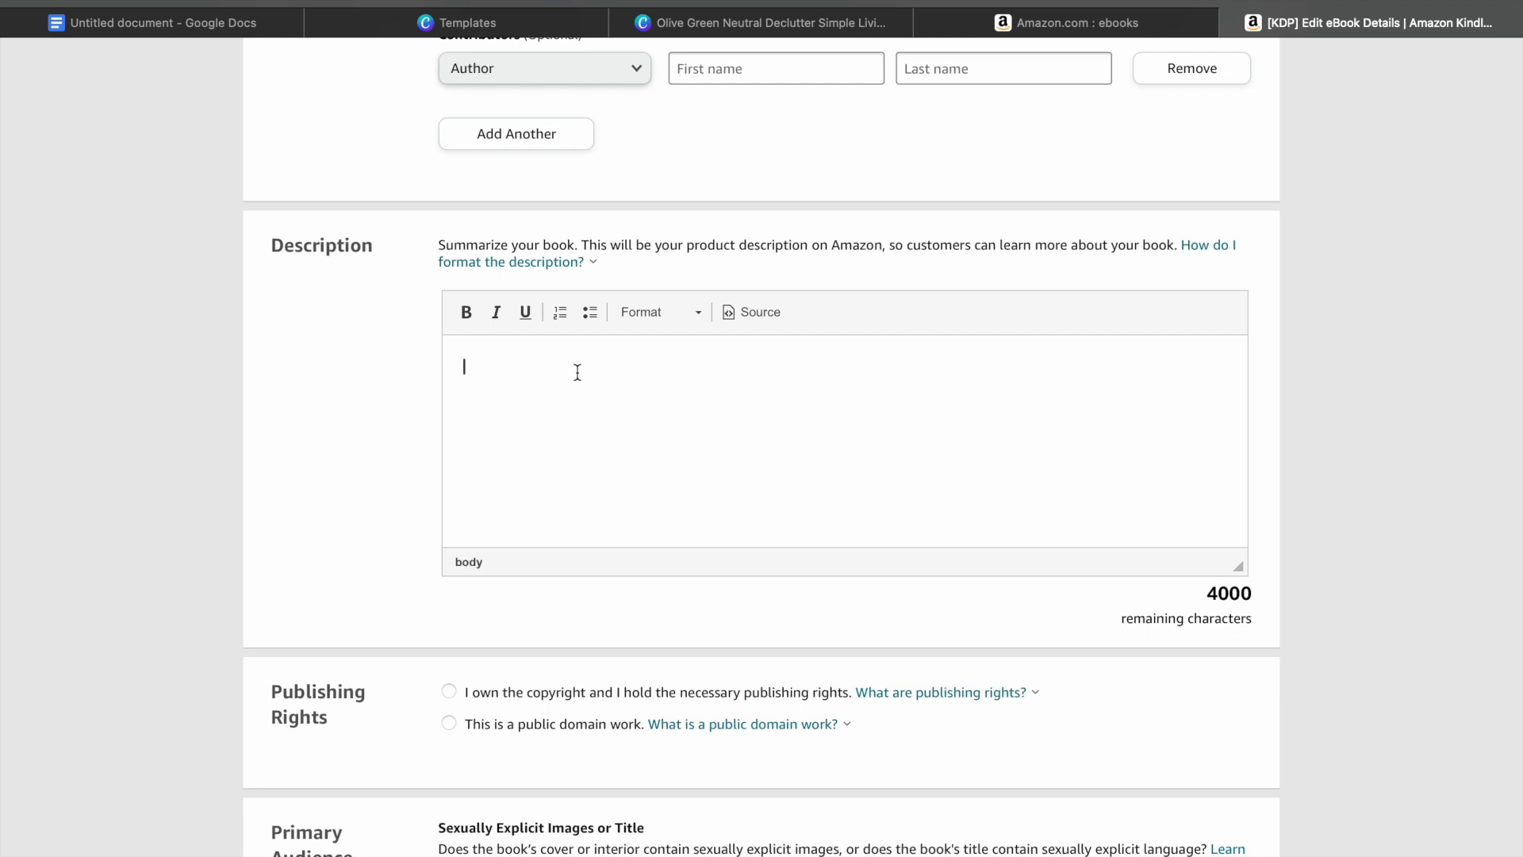
text(This ebook is amount how to farm.)
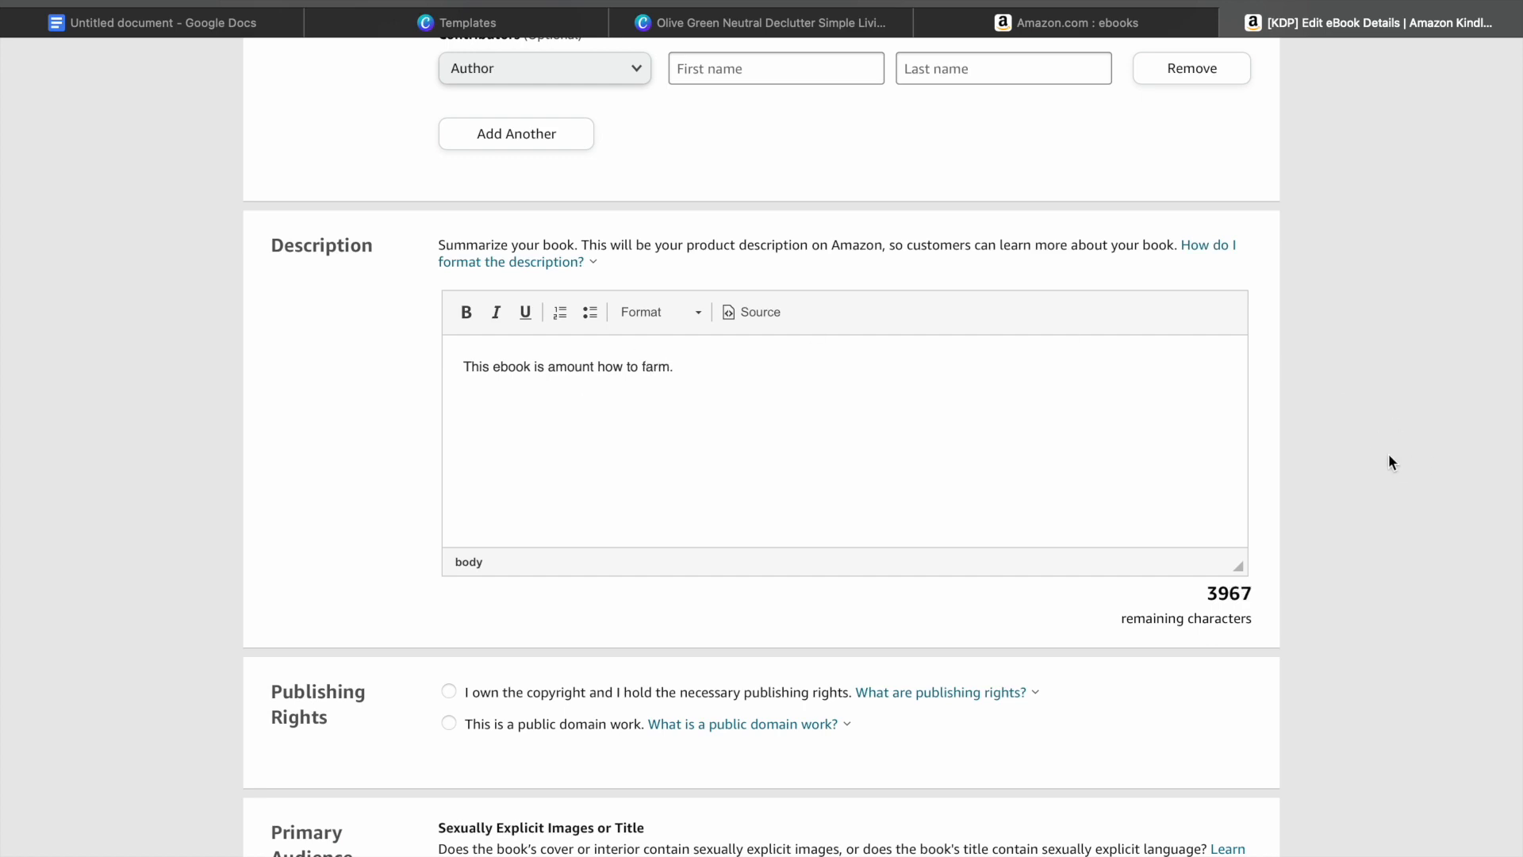
Step: Declare ownership of the copyright and publishing rights, and answer No to sexually explicit images or title
scroll(1388, 455, down, 5)
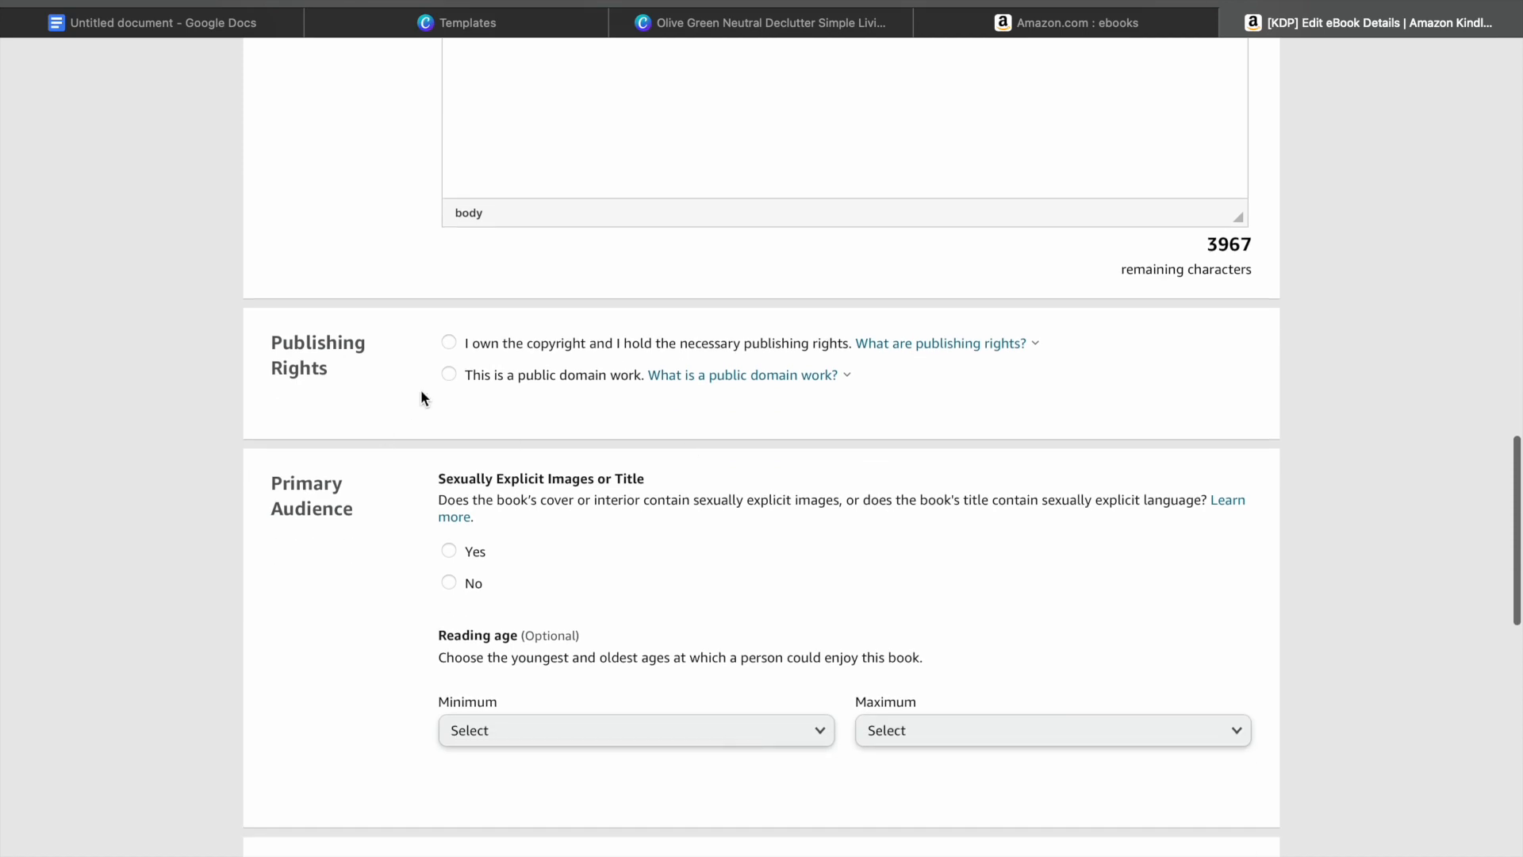
click(448, 342)
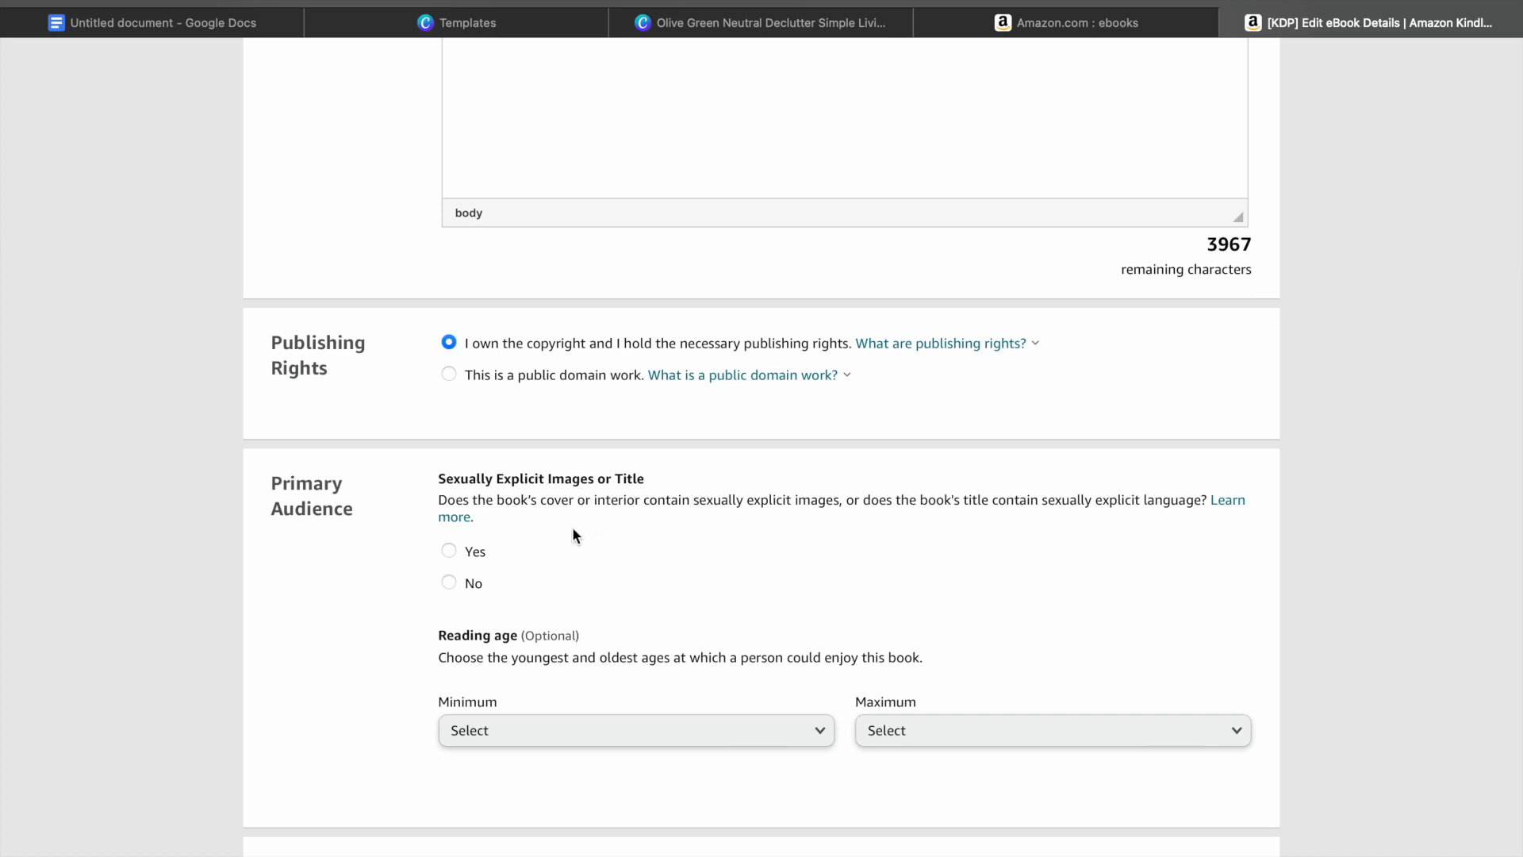
click(449, 584)
Step: Look through the primary marketplace options and keep Amazon.com selected
scroll(1330, 593, down, 8)
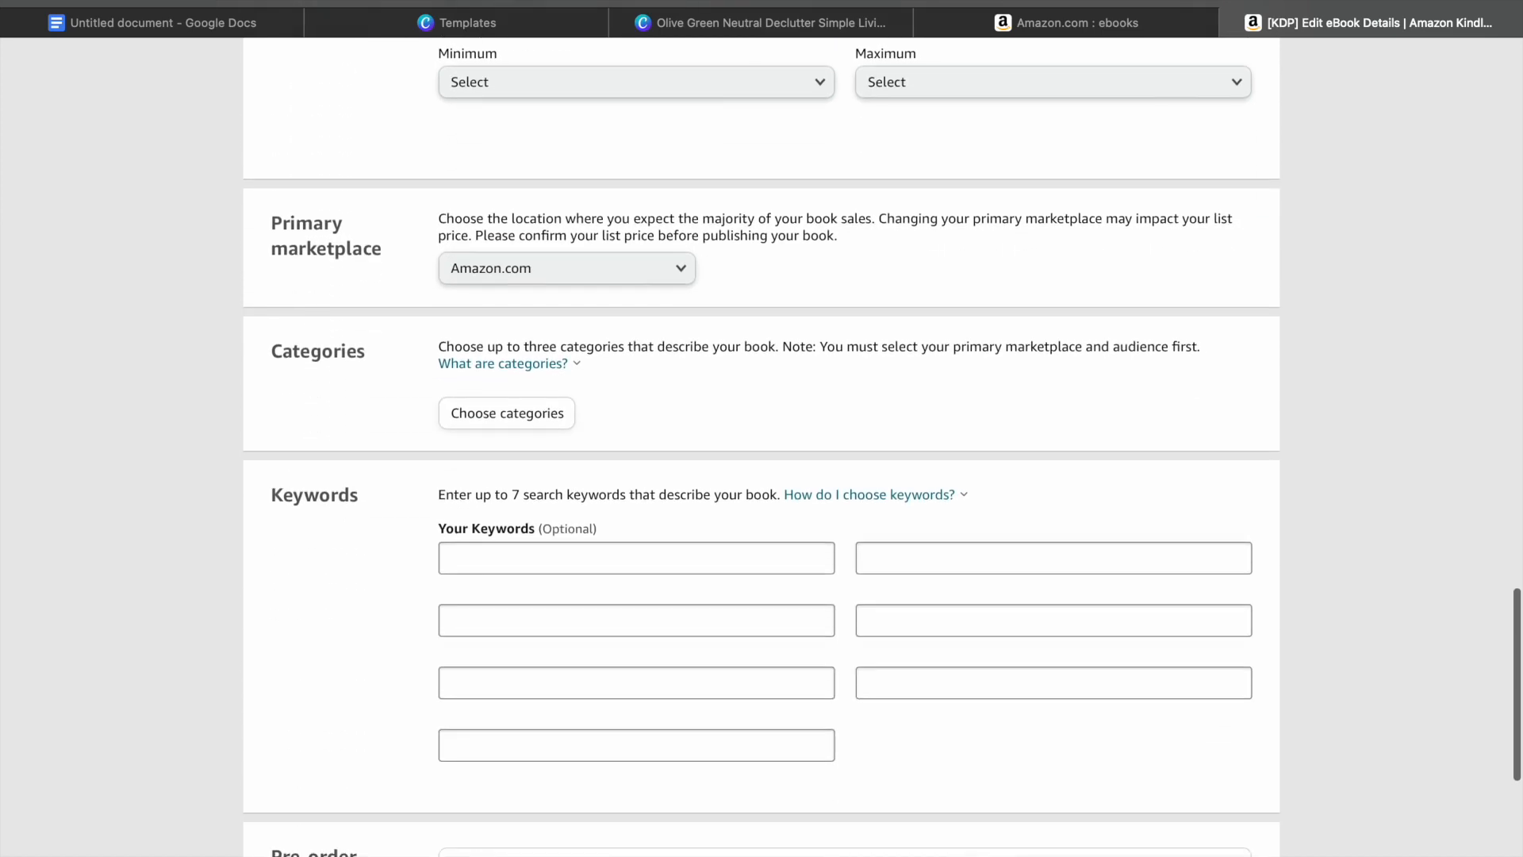
scroll(1319, 590, down, 1)
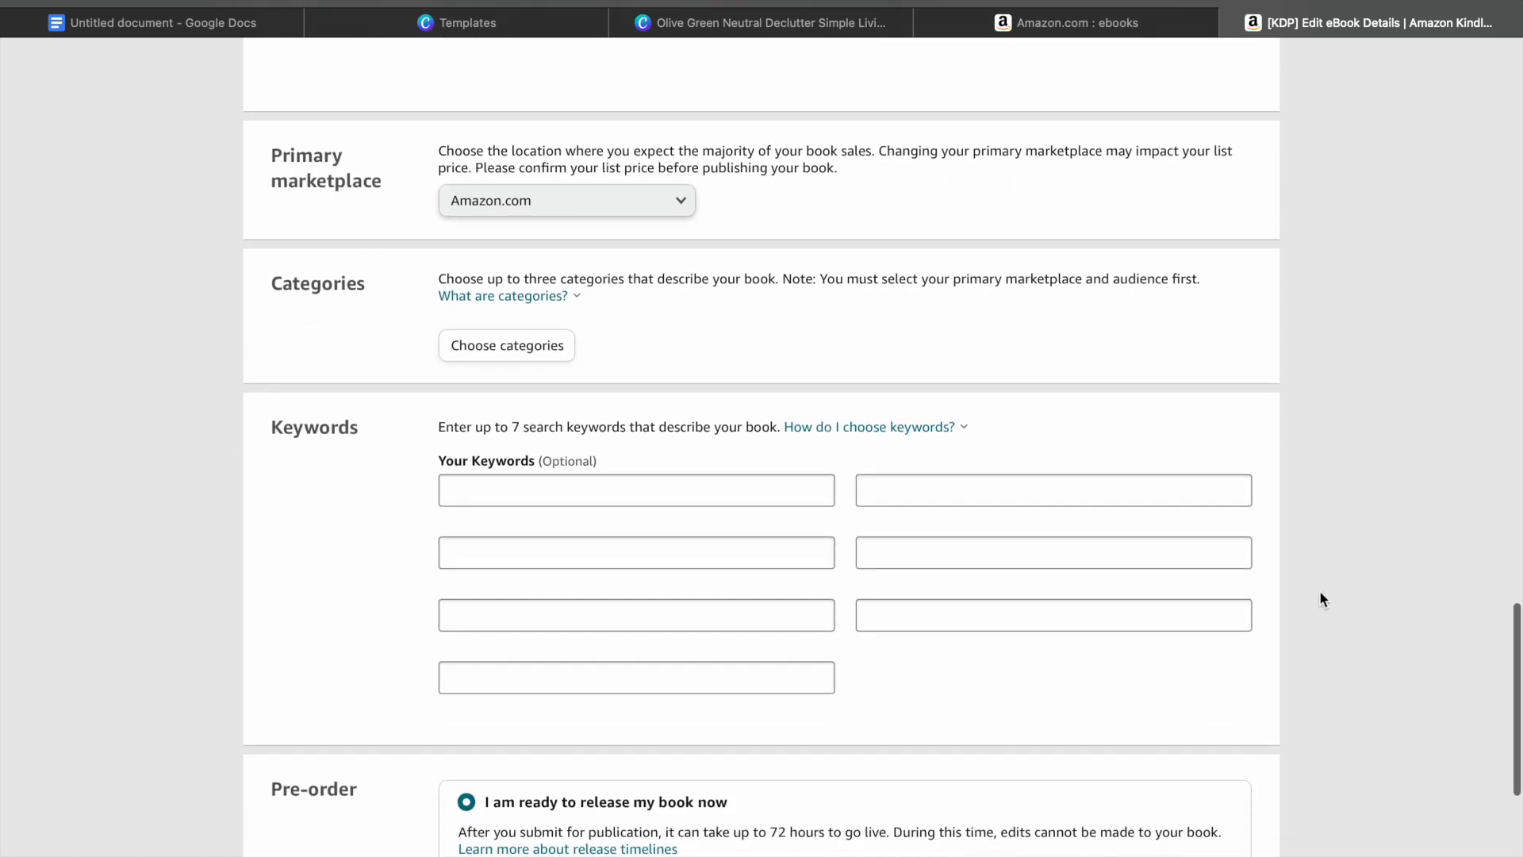
click(667, 210)
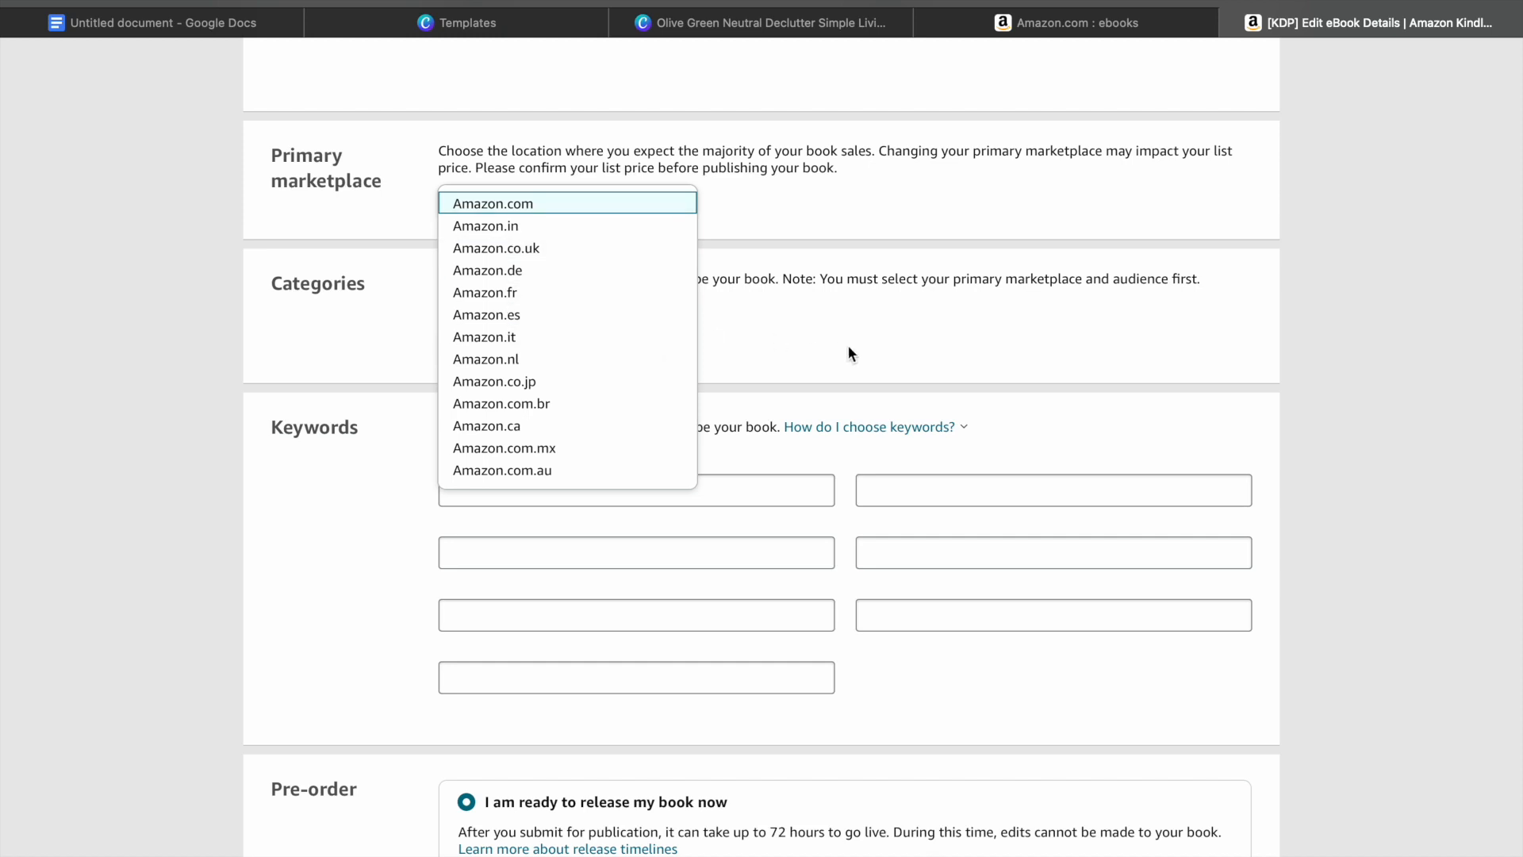
click(1335, 327)
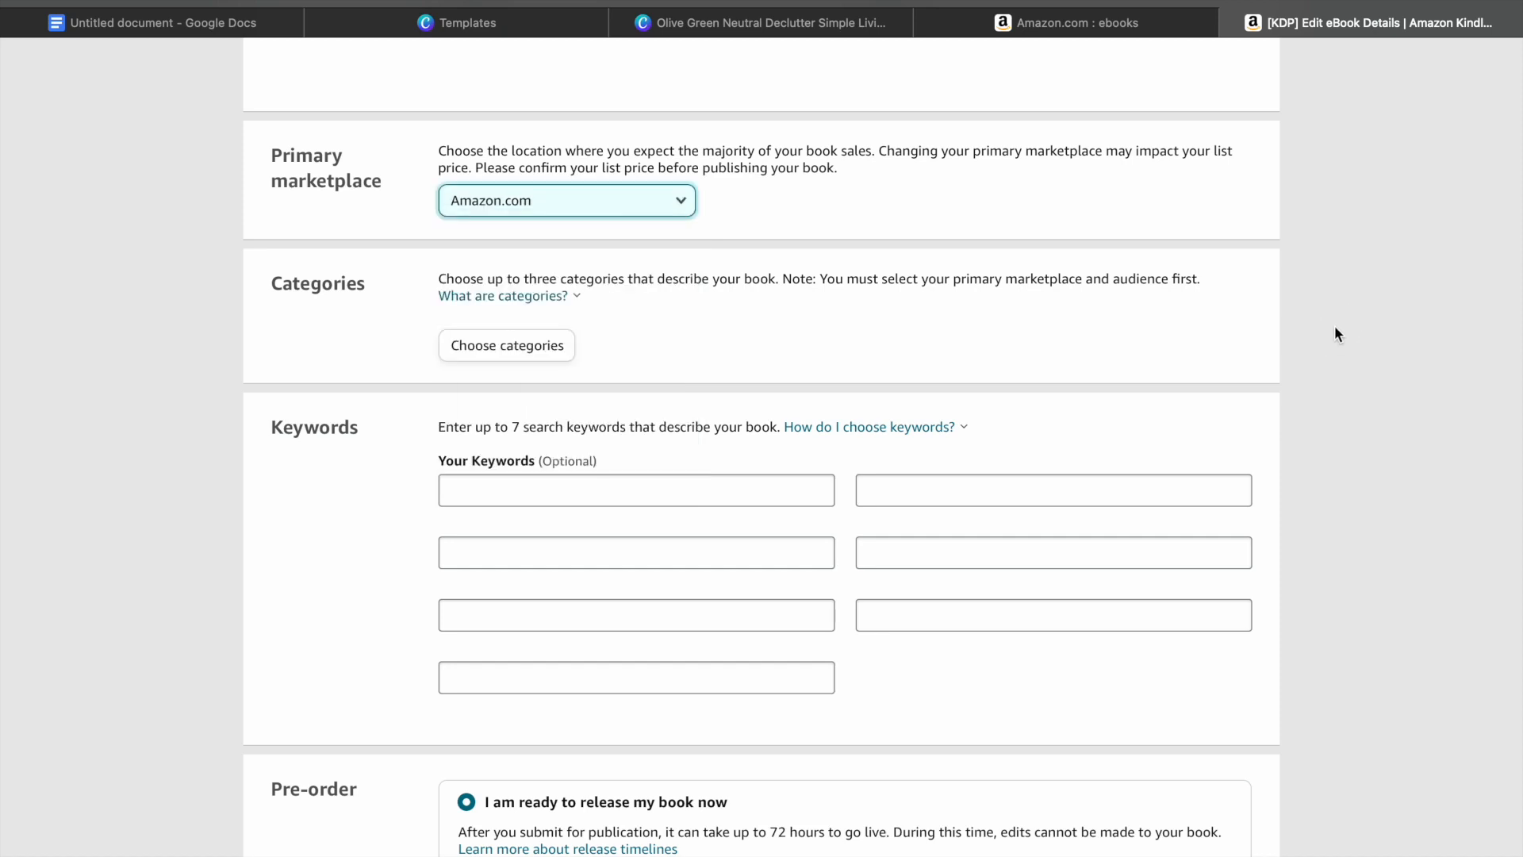
key(space)
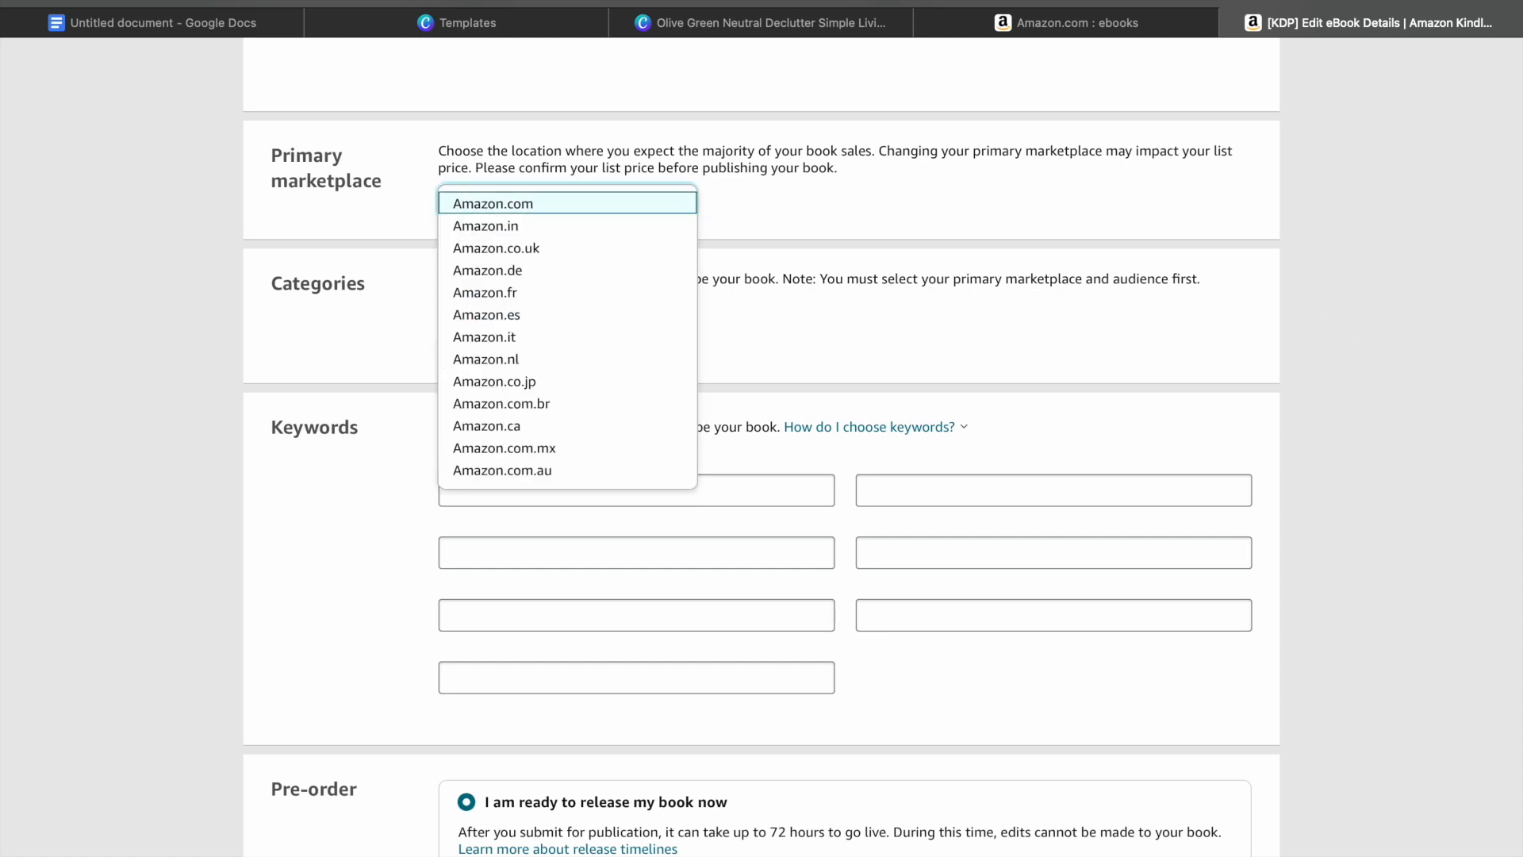
click(1320, 284)
Step: Choose the General placement under Kindle Books as the book's category and save the categories
click(553, 339)
click(726, 512)
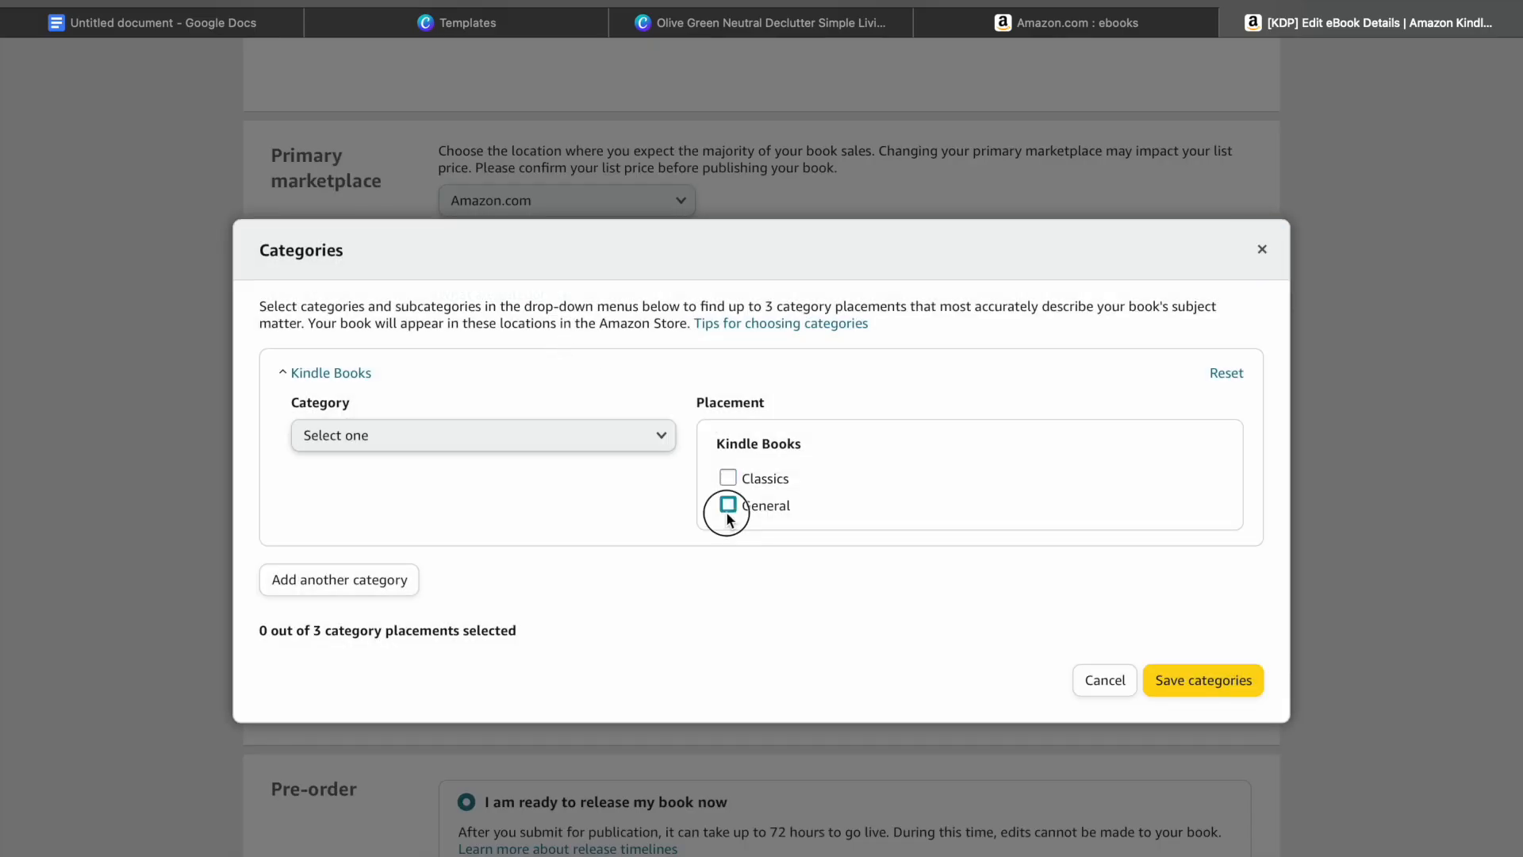
click(727, 512)
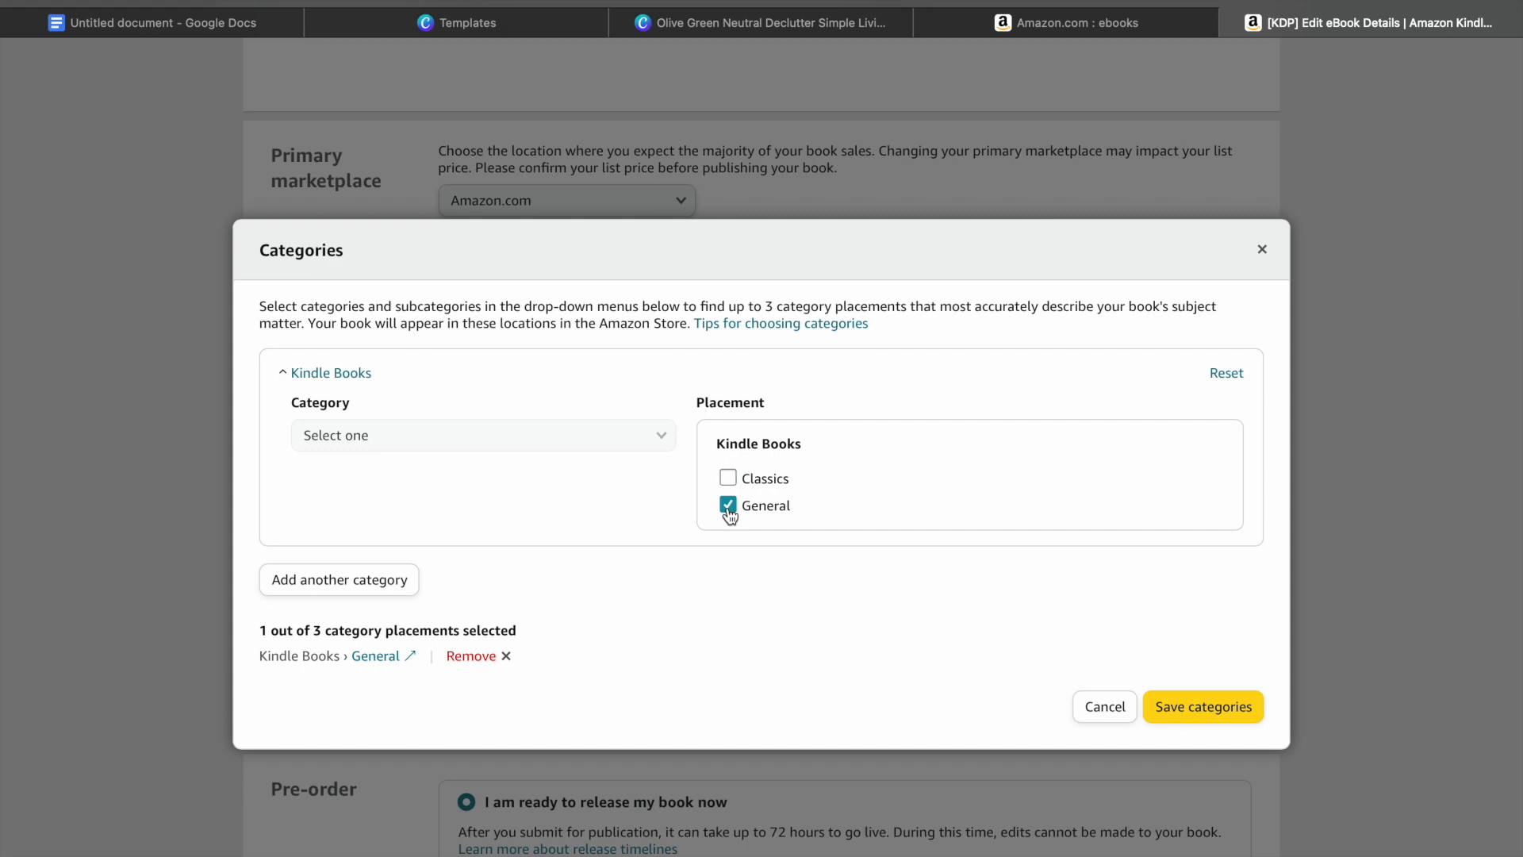
click(1201, 706)
Step: Save the eBook details and continue to the Kindle eBook Content stage
click(1318, 607)
scroll(1320, 606, down, 6)
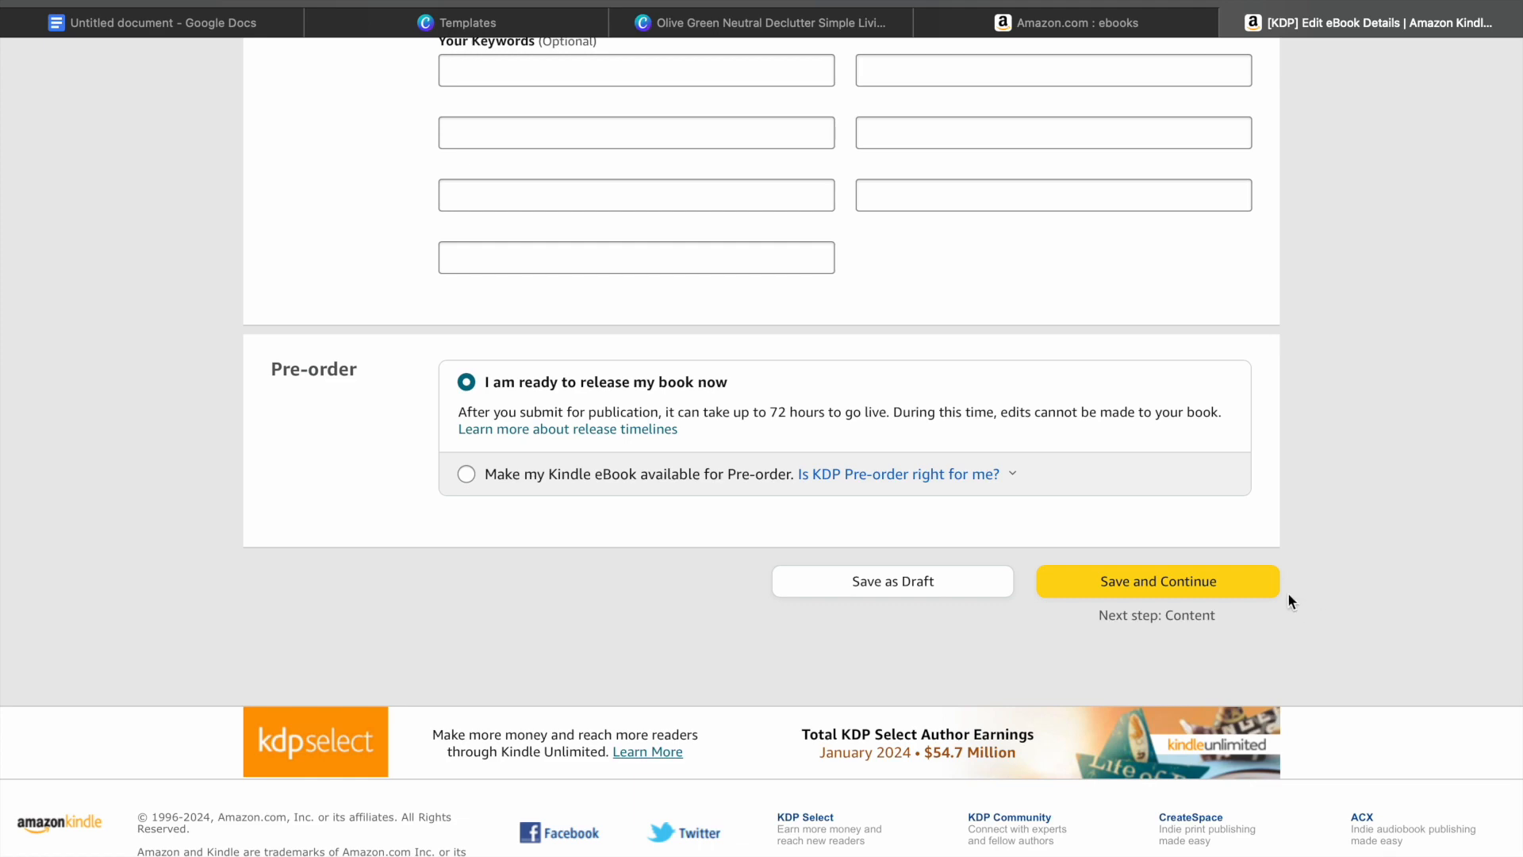
click(1227, 591)
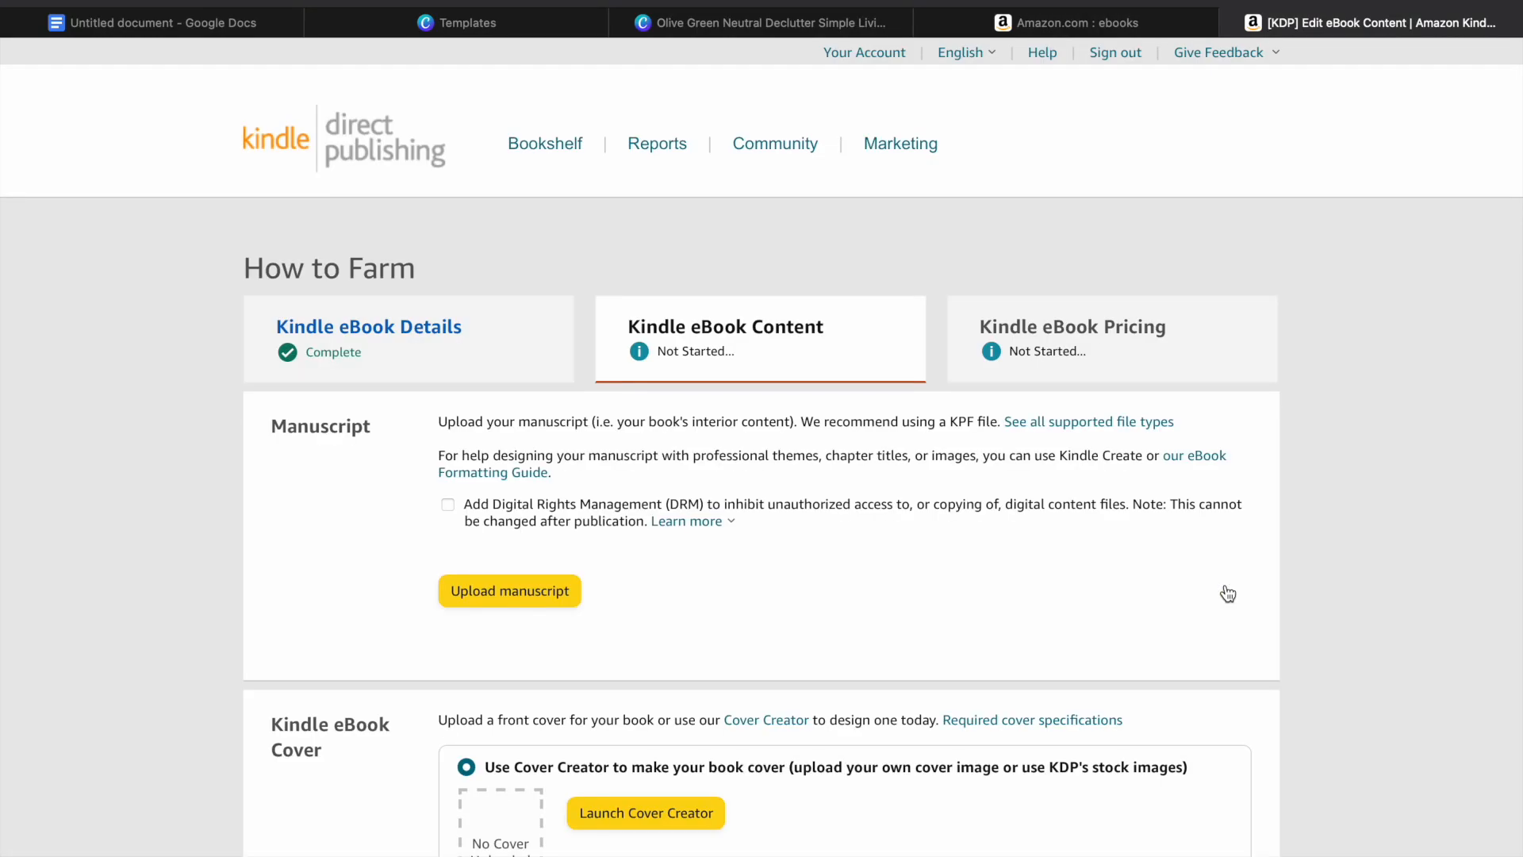
Step: Upload "Olive Green Neutral Declutter Simple Living How To Guide Ebook Cover.pdf" from Downloads as the manuscript, continuing with PDF format
scroll(1371, 534, down, 3)
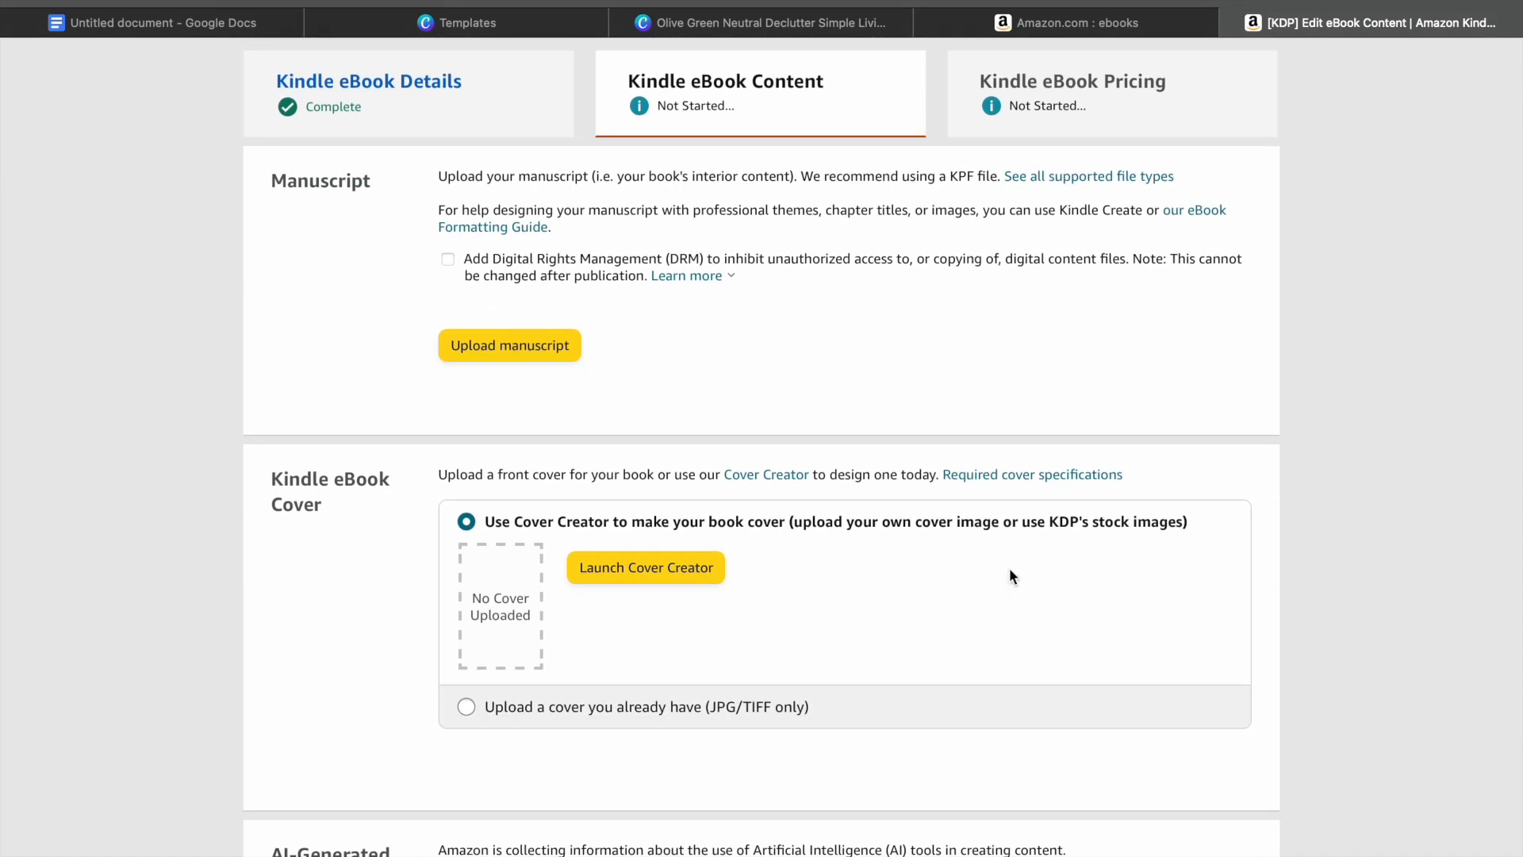
click(507, 347)
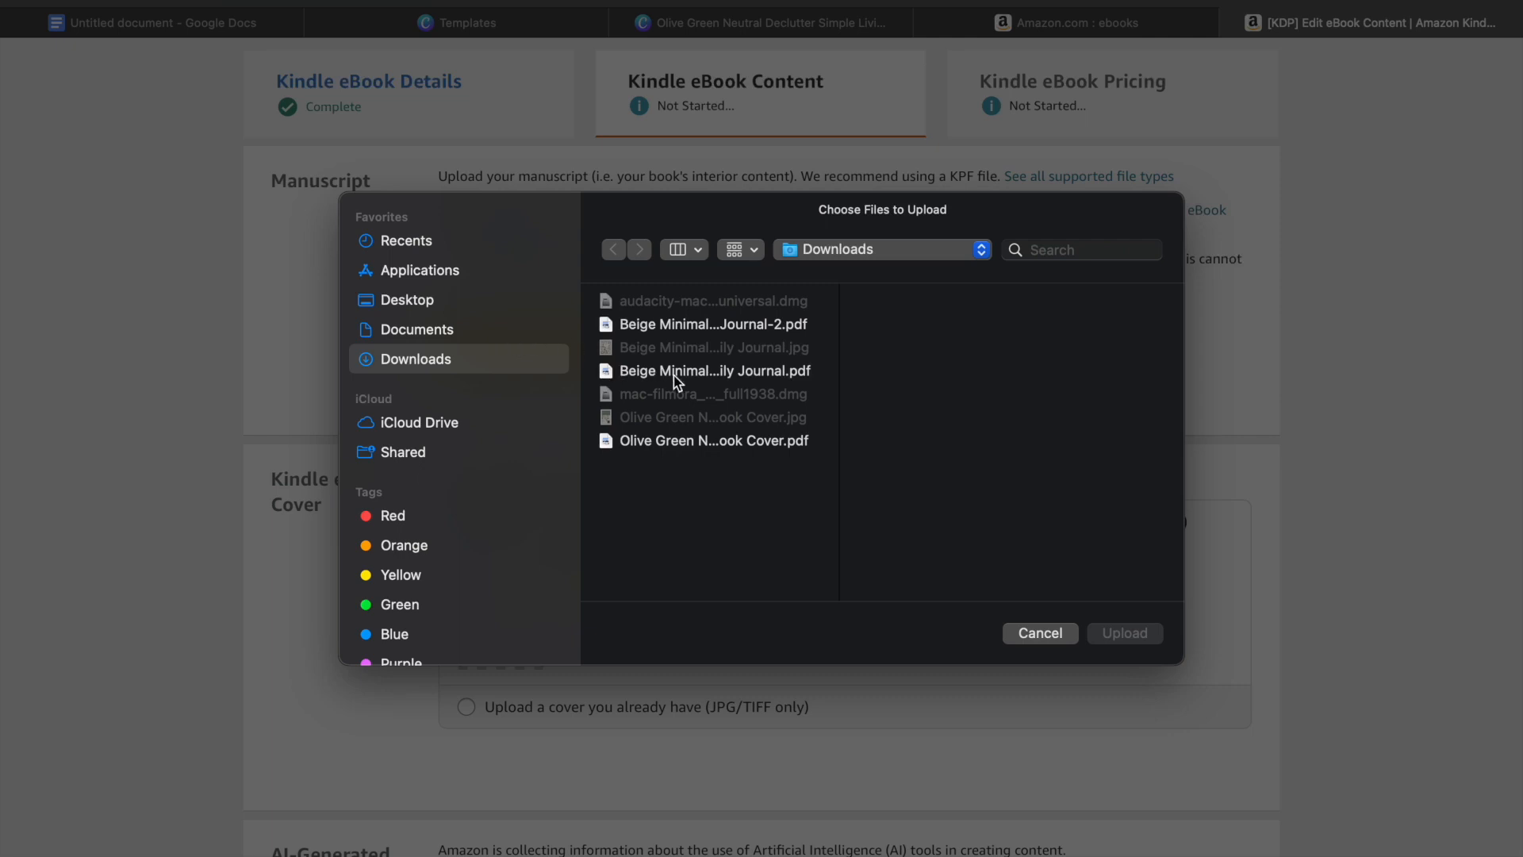
click(726, 376)
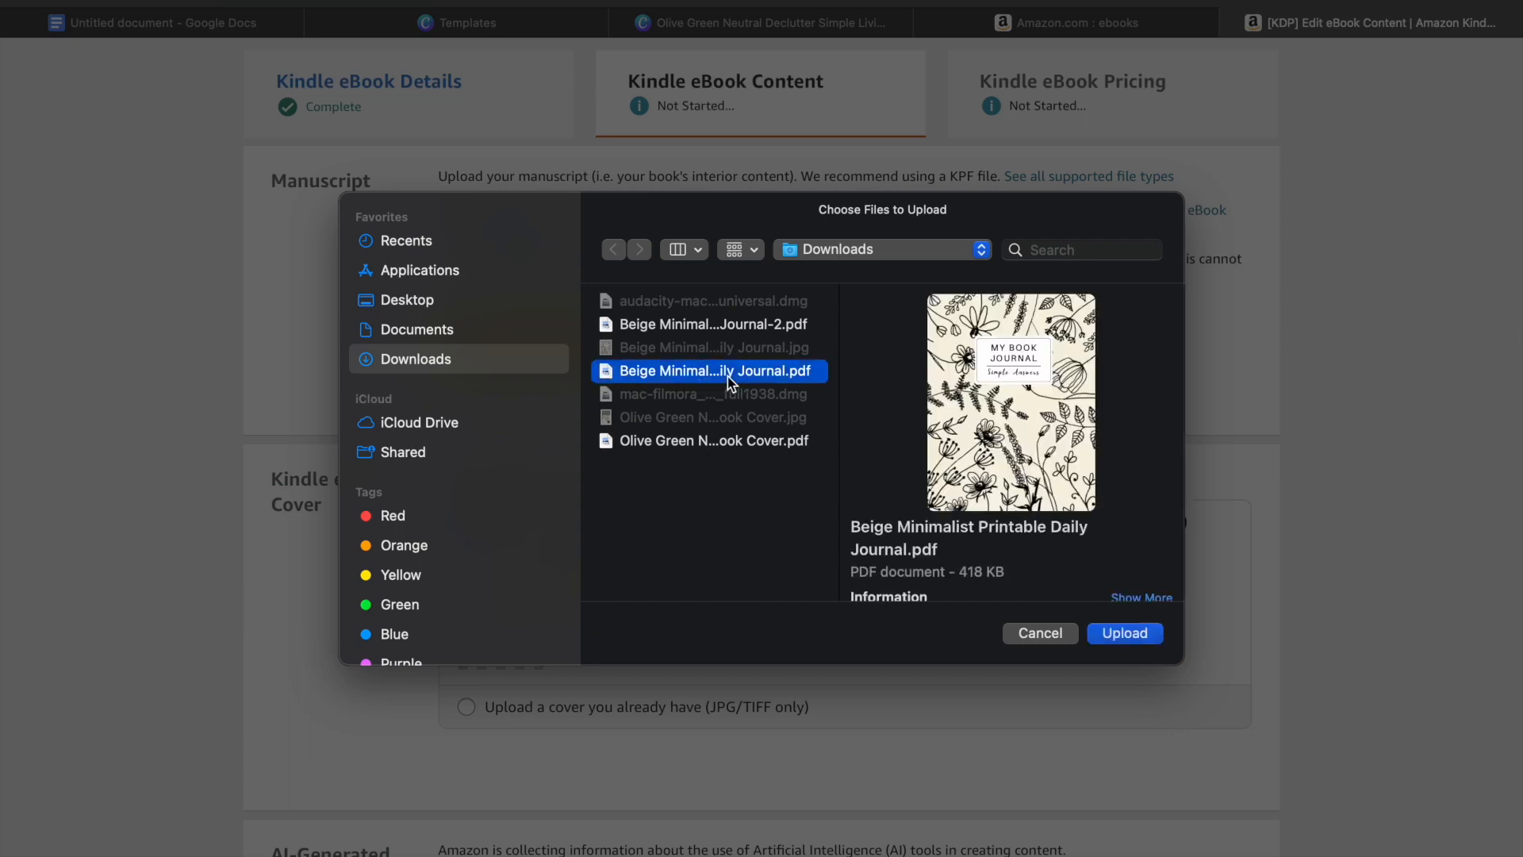
click(718, 325)
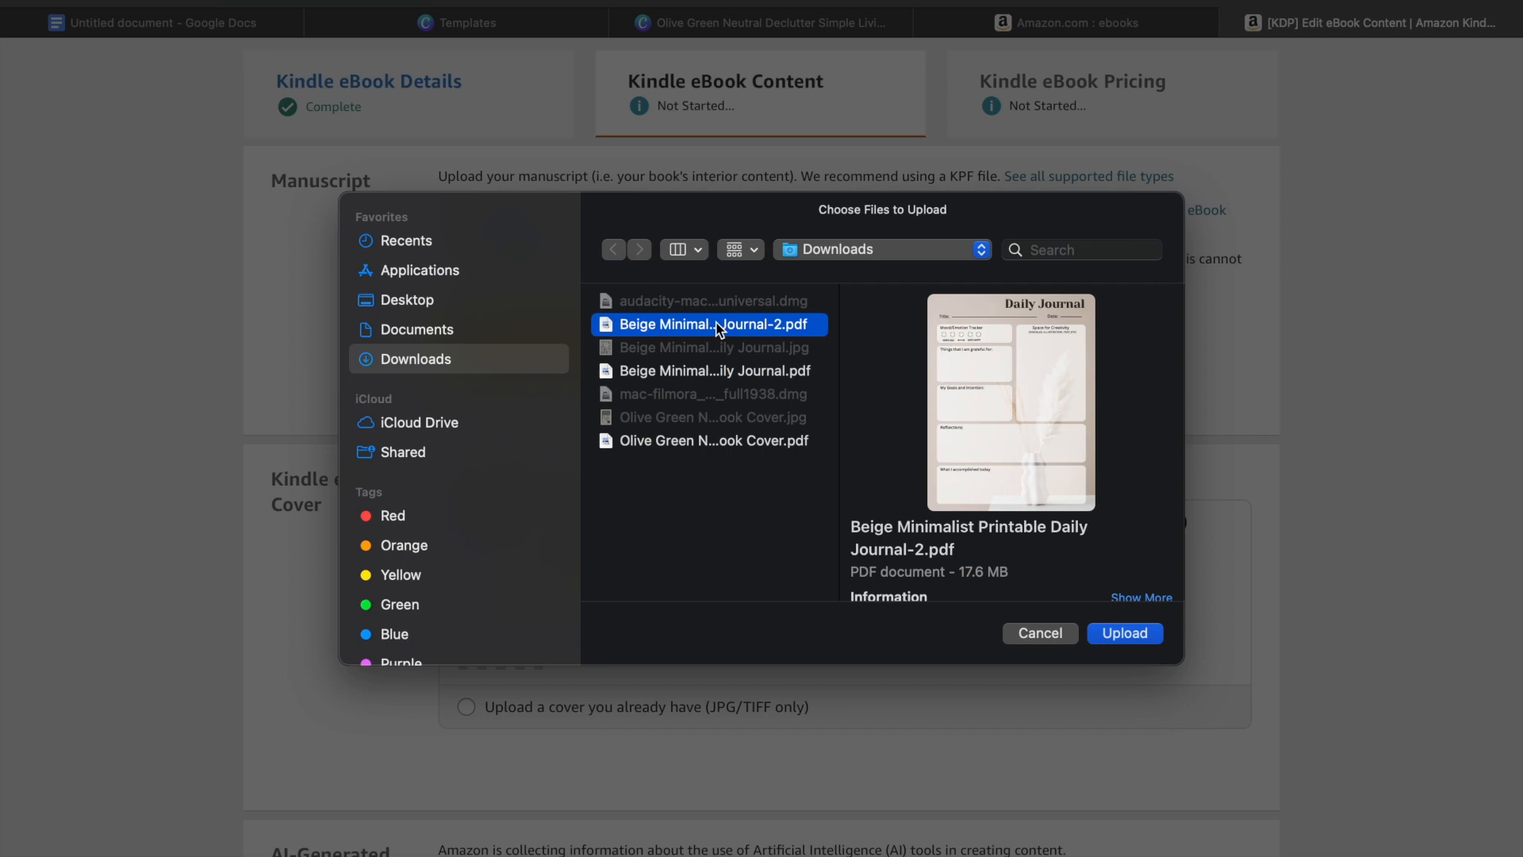
click(733, 458)
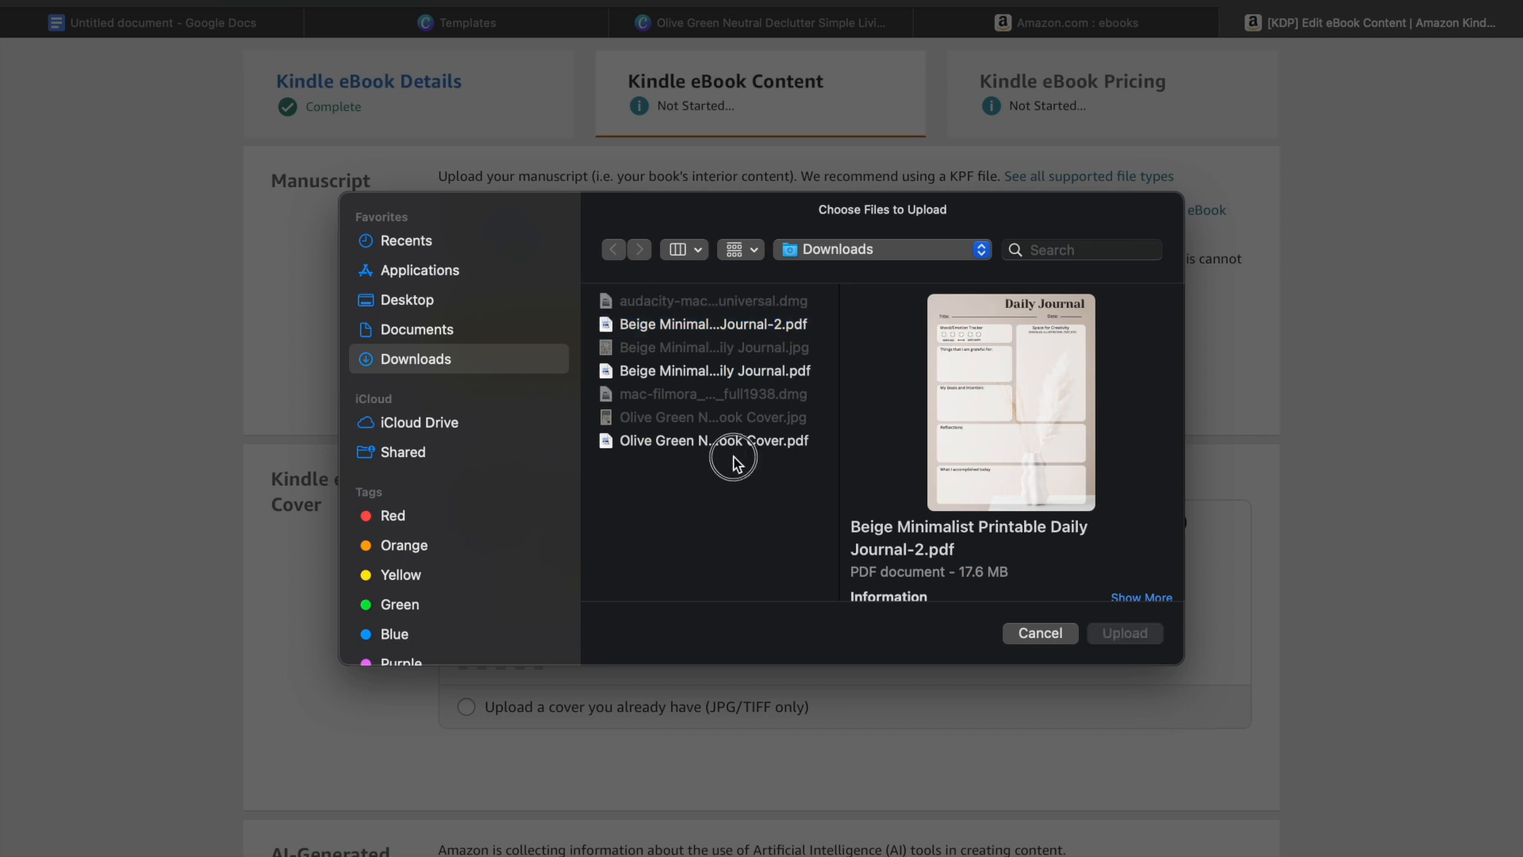
click(734, 442)
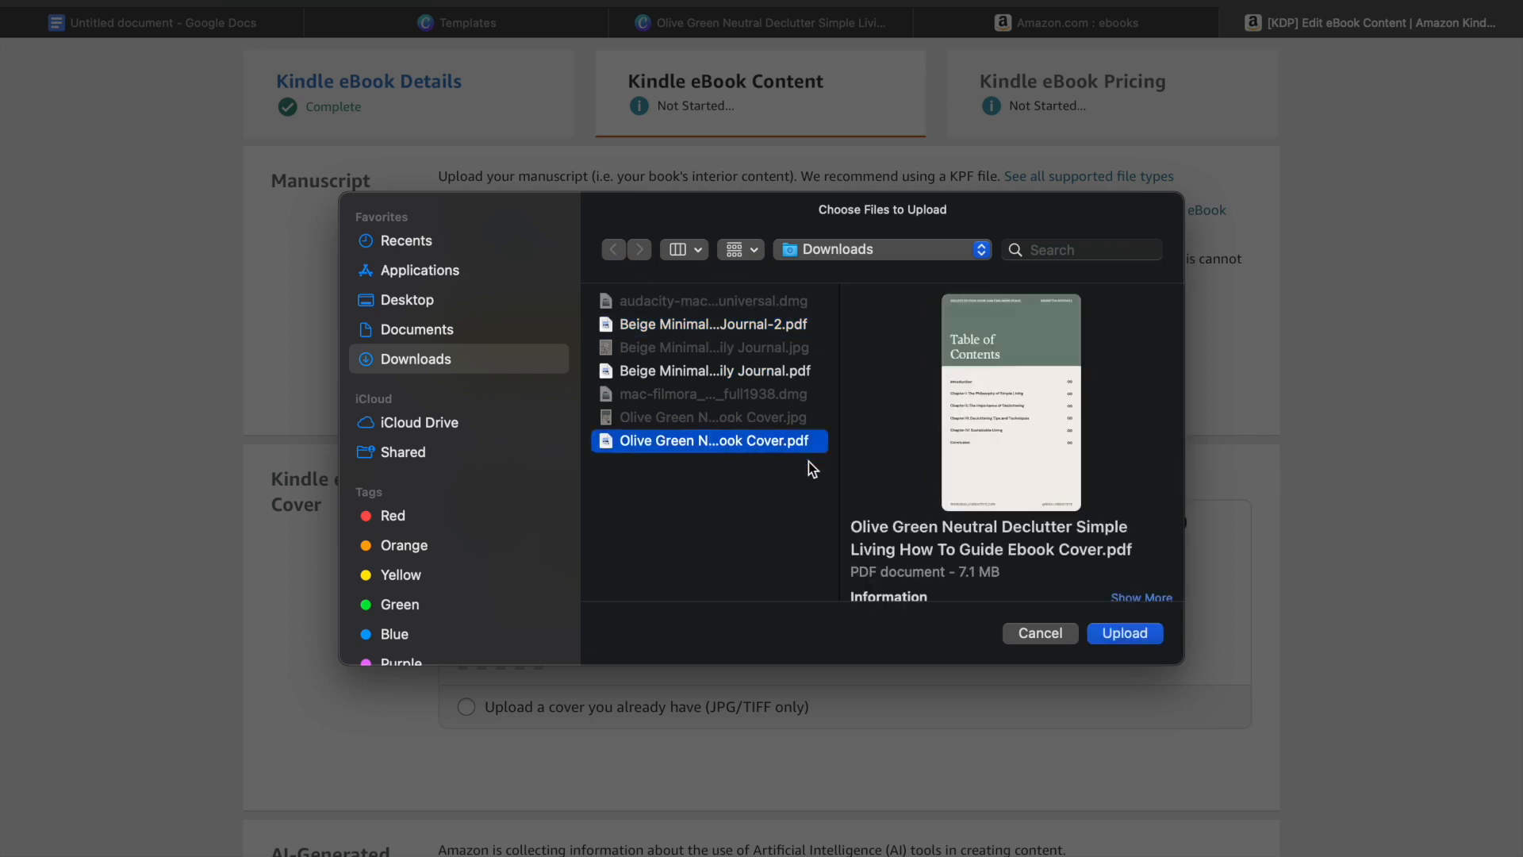
click(1125, 639)
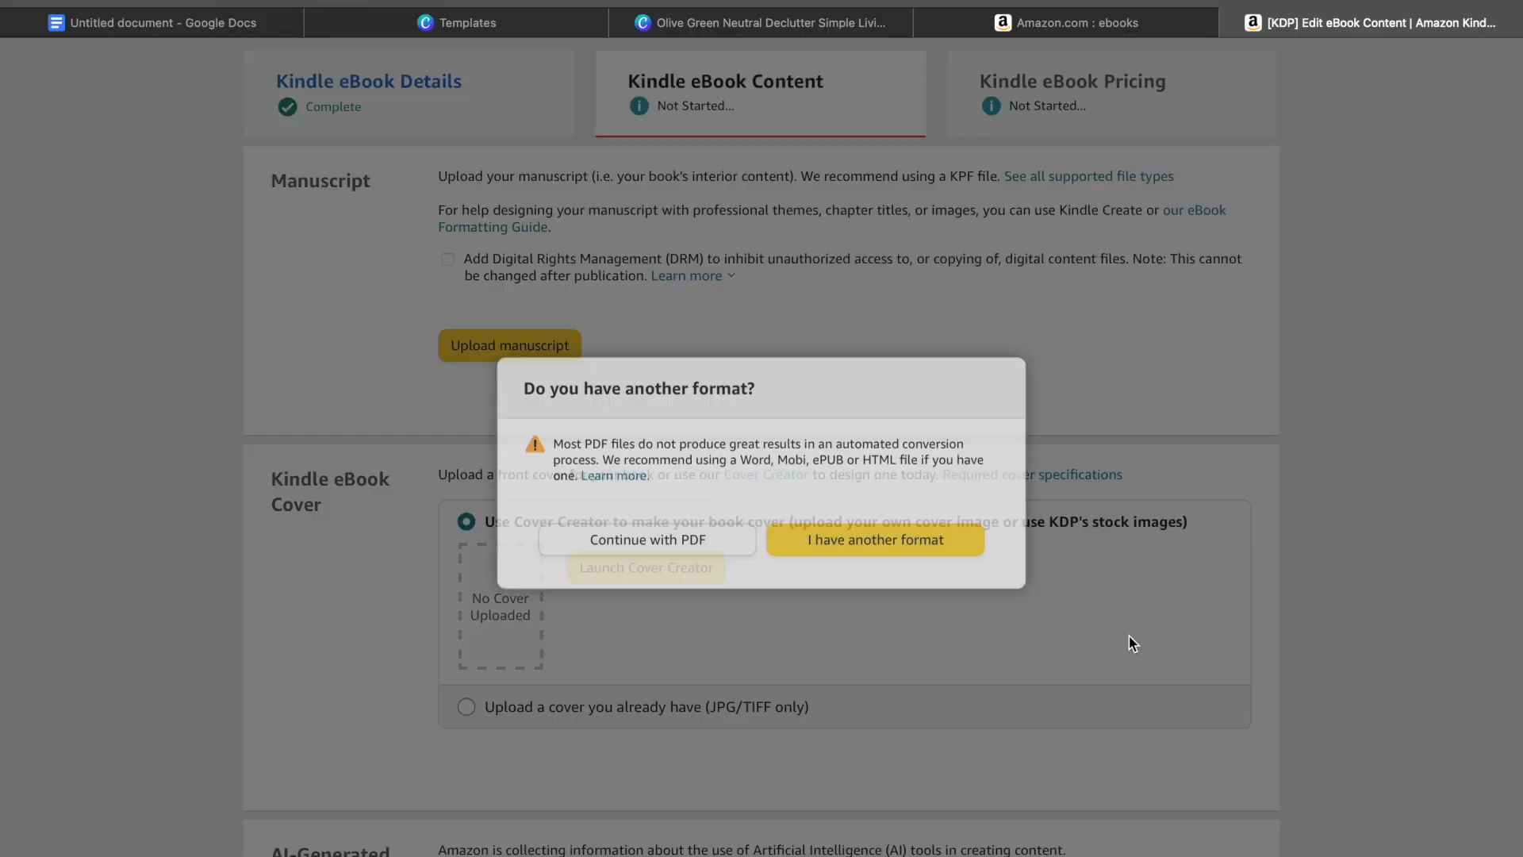
click(694, 538)
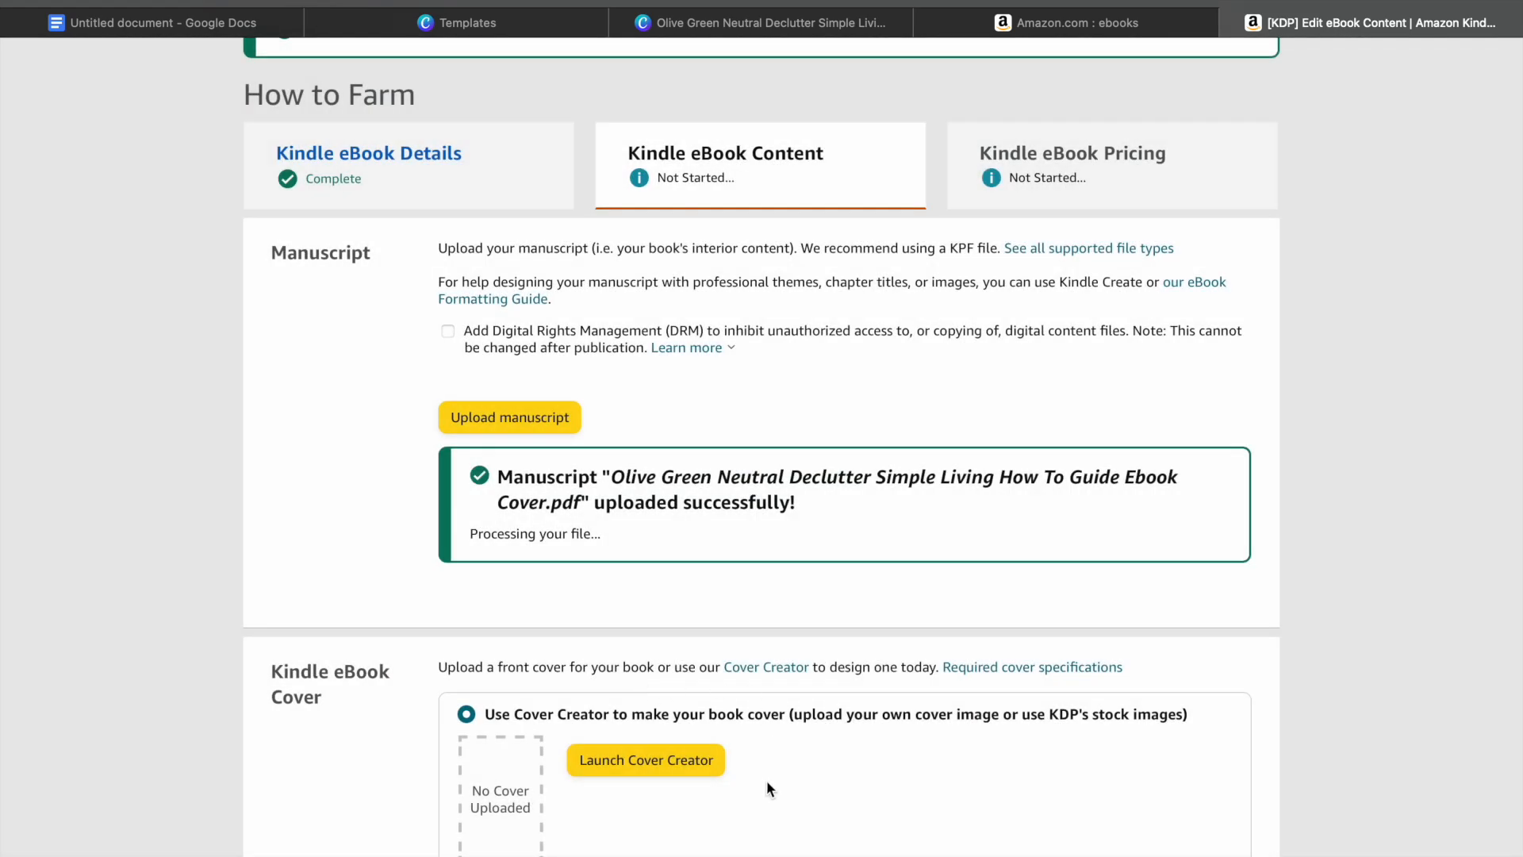
Step: Choose to upload an existing cover and try "Olive Green Neutral Declutter Simple Living How To Guide Ebook Cover.jpg" from Downloads
scroll(1347, 714, down, 4)
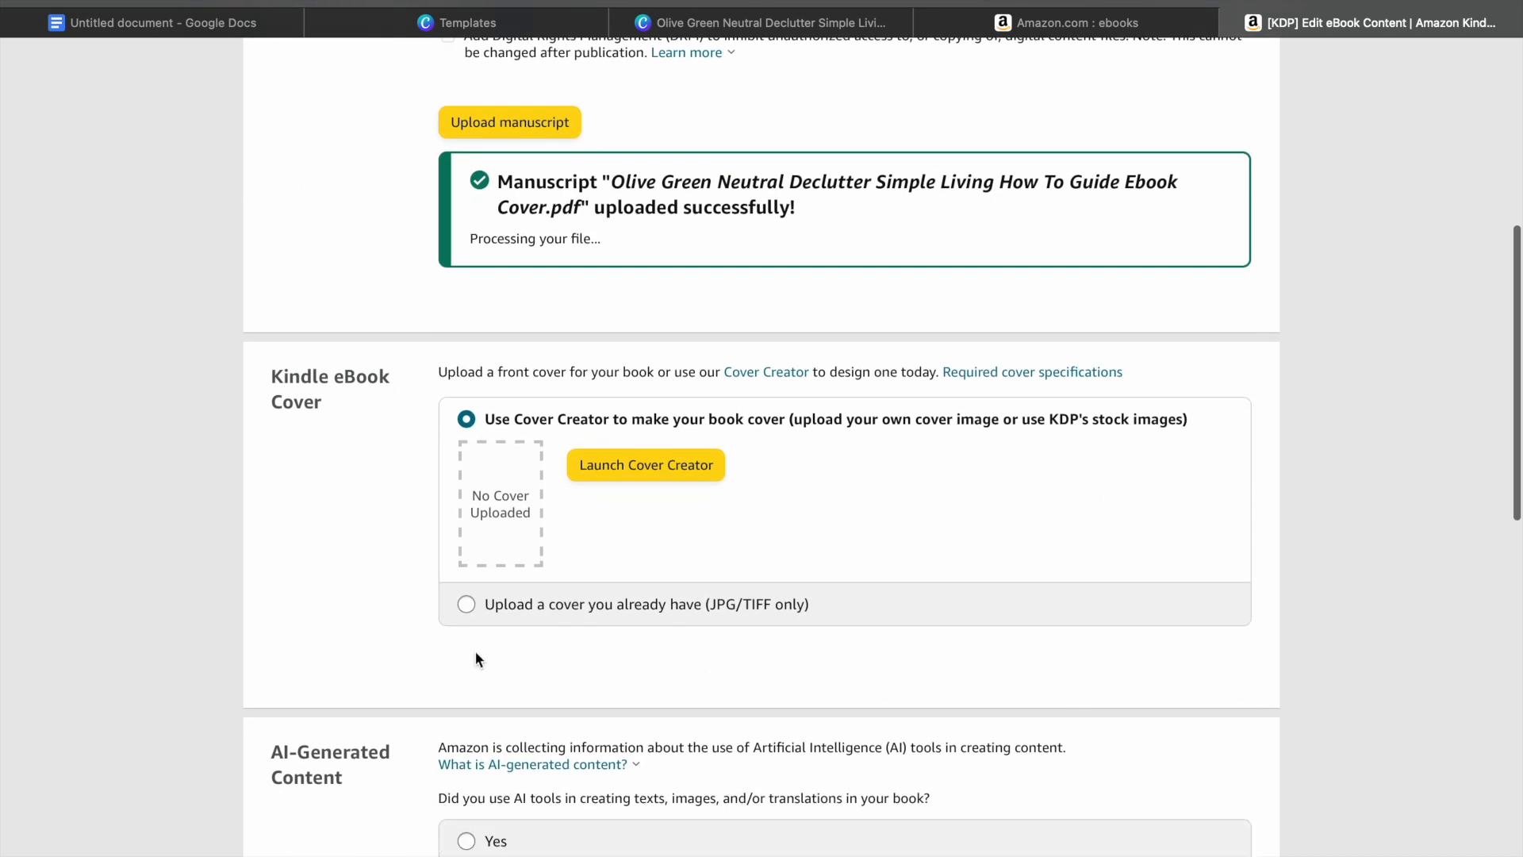
click(468, 604)
click(624, 512)
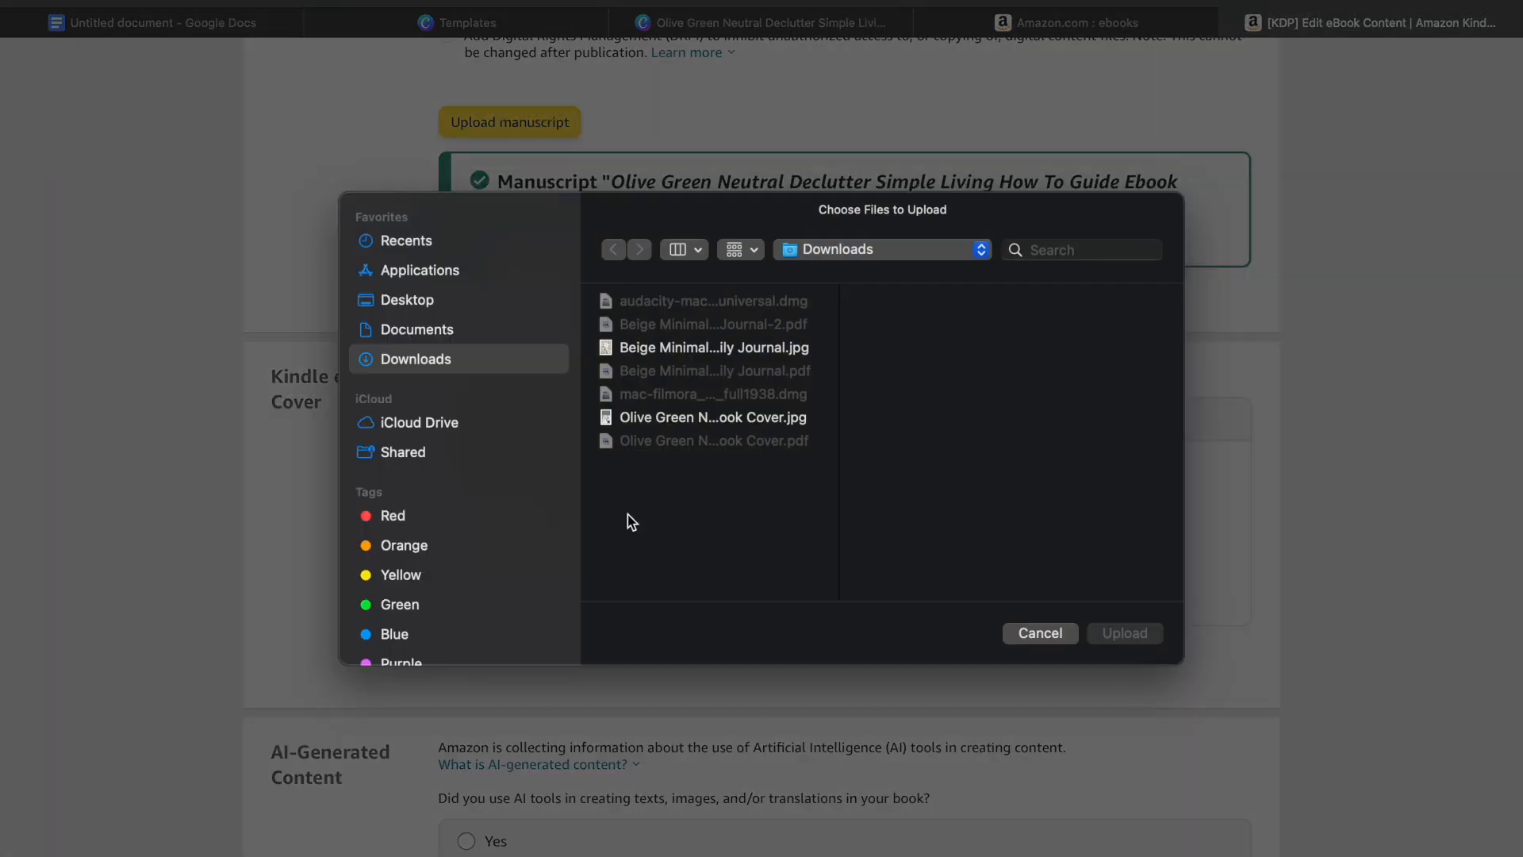
click(696, 422)
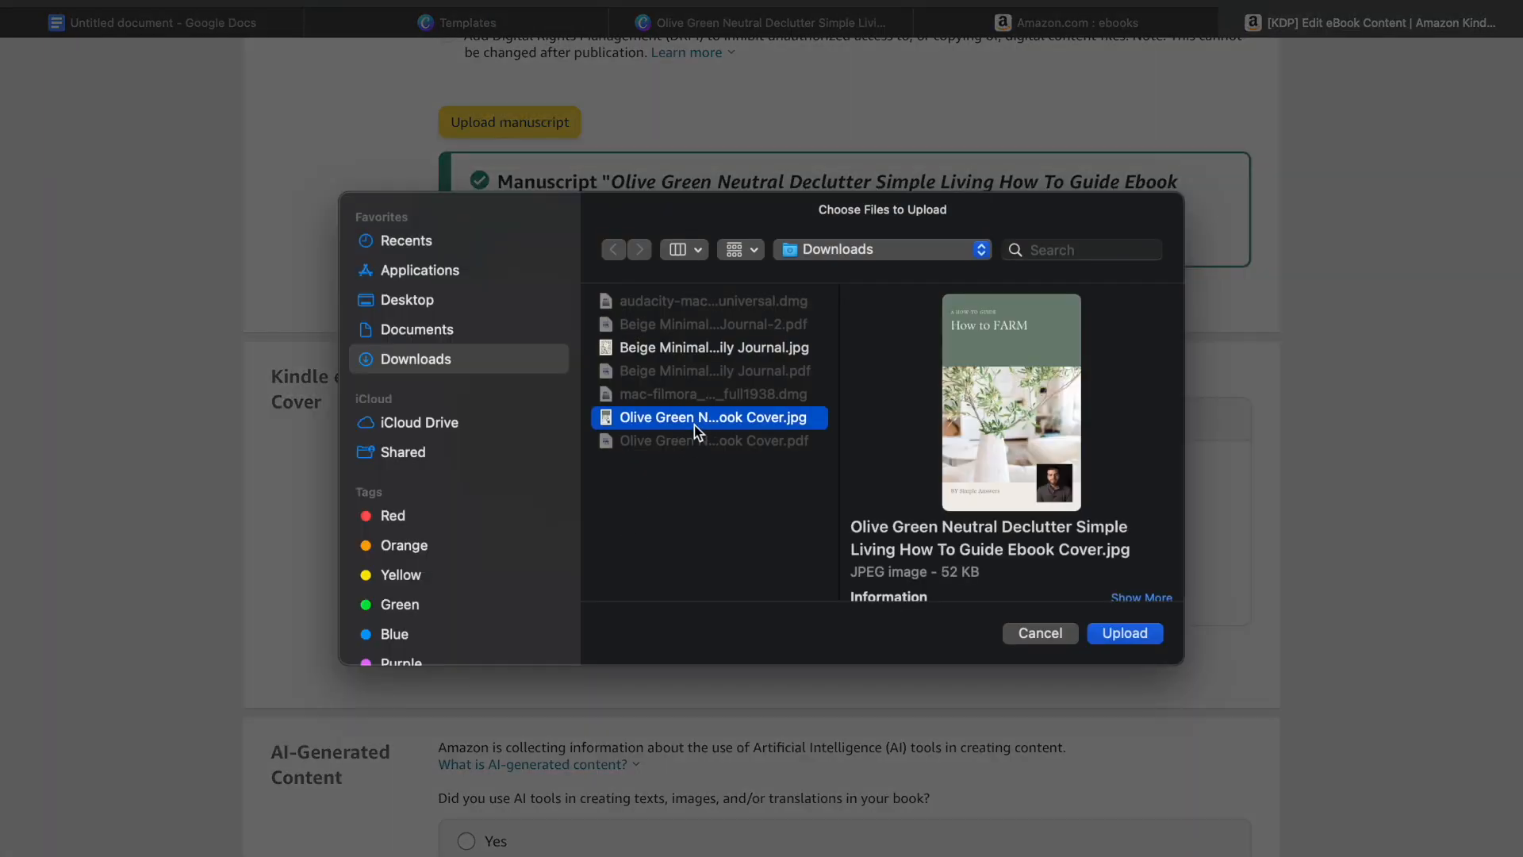
click(1121, 634)
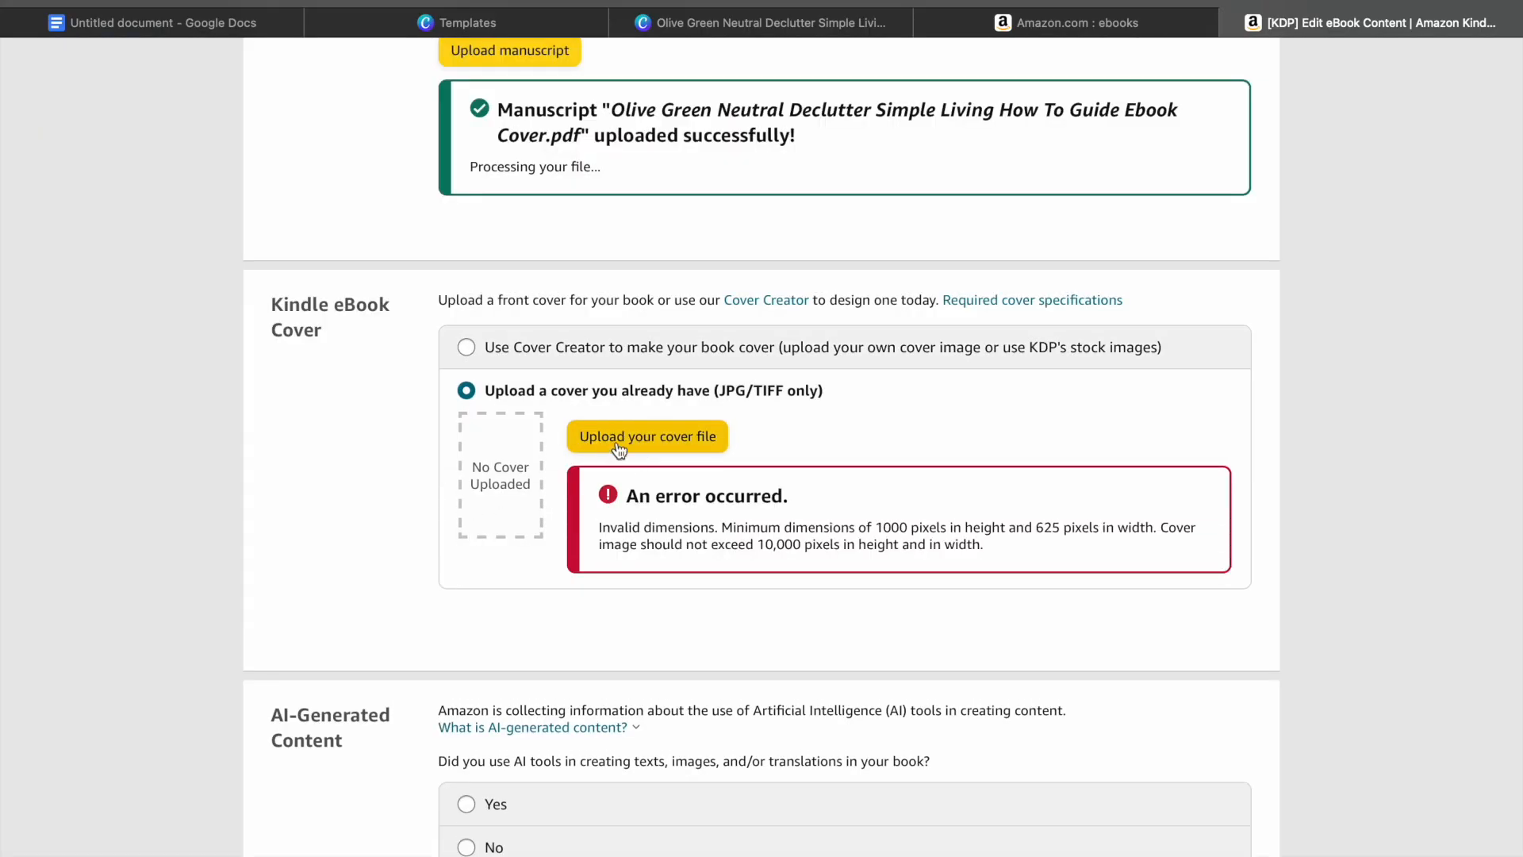
Step: Upload "Beige Minimalist Printable Daily Journal.jpg" from Downloads as the Kindle eBook cover
click(618, 448)
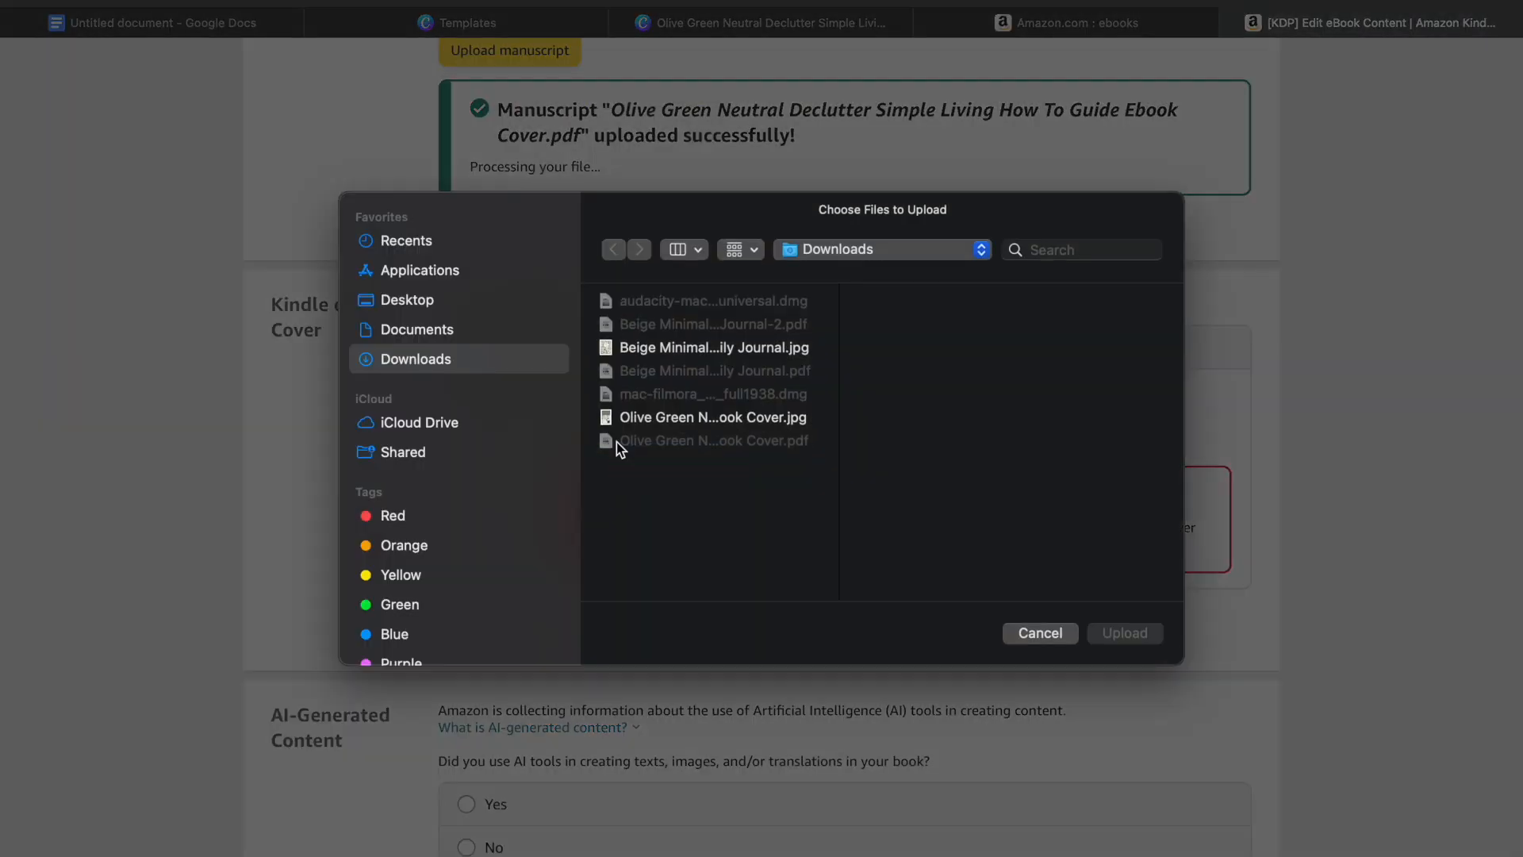
click(740, 353)
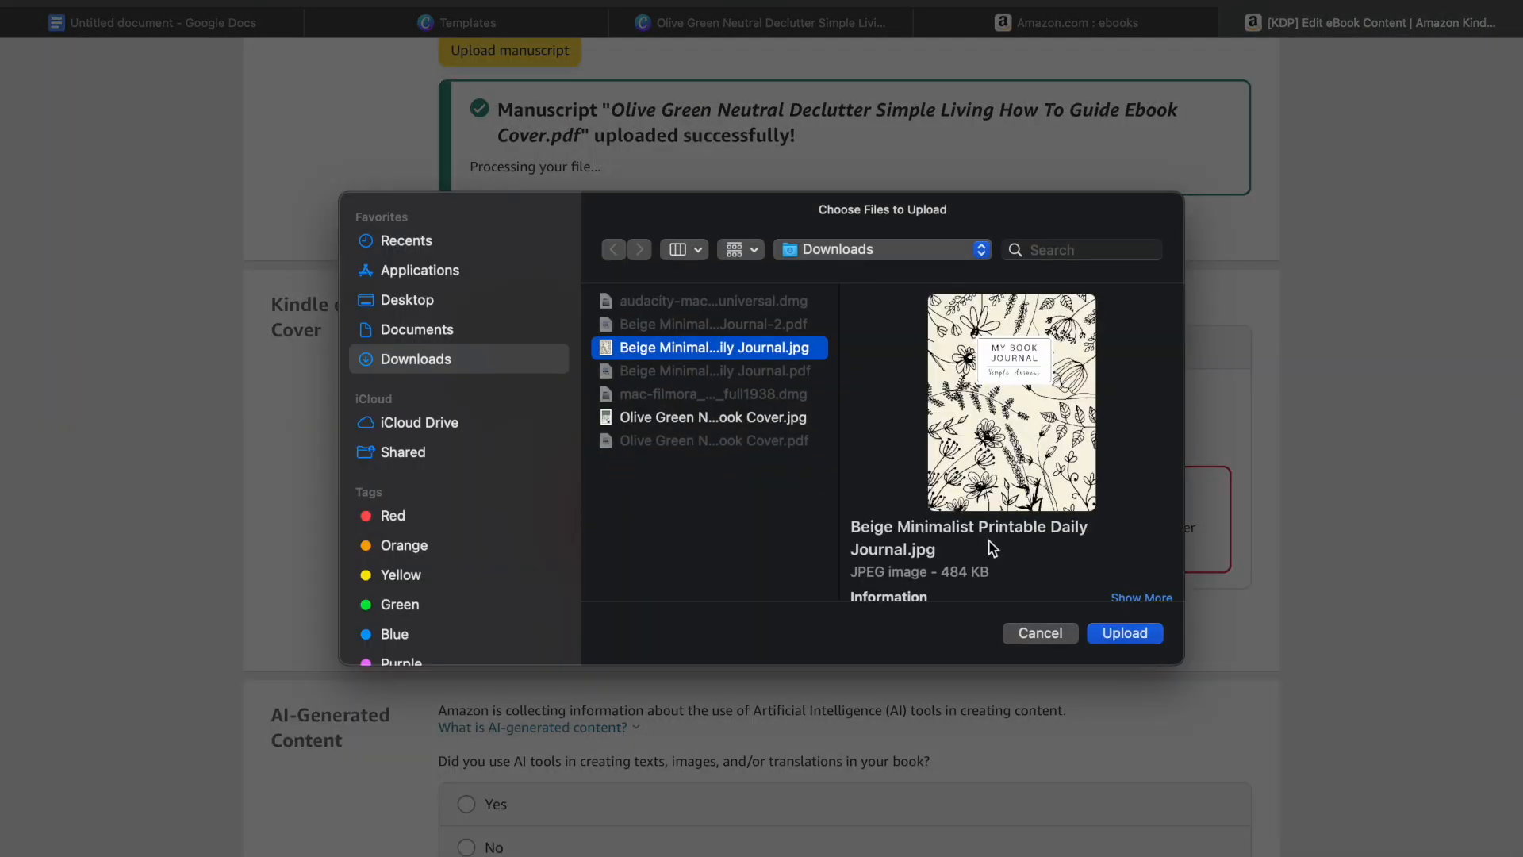
click(1130, 632)
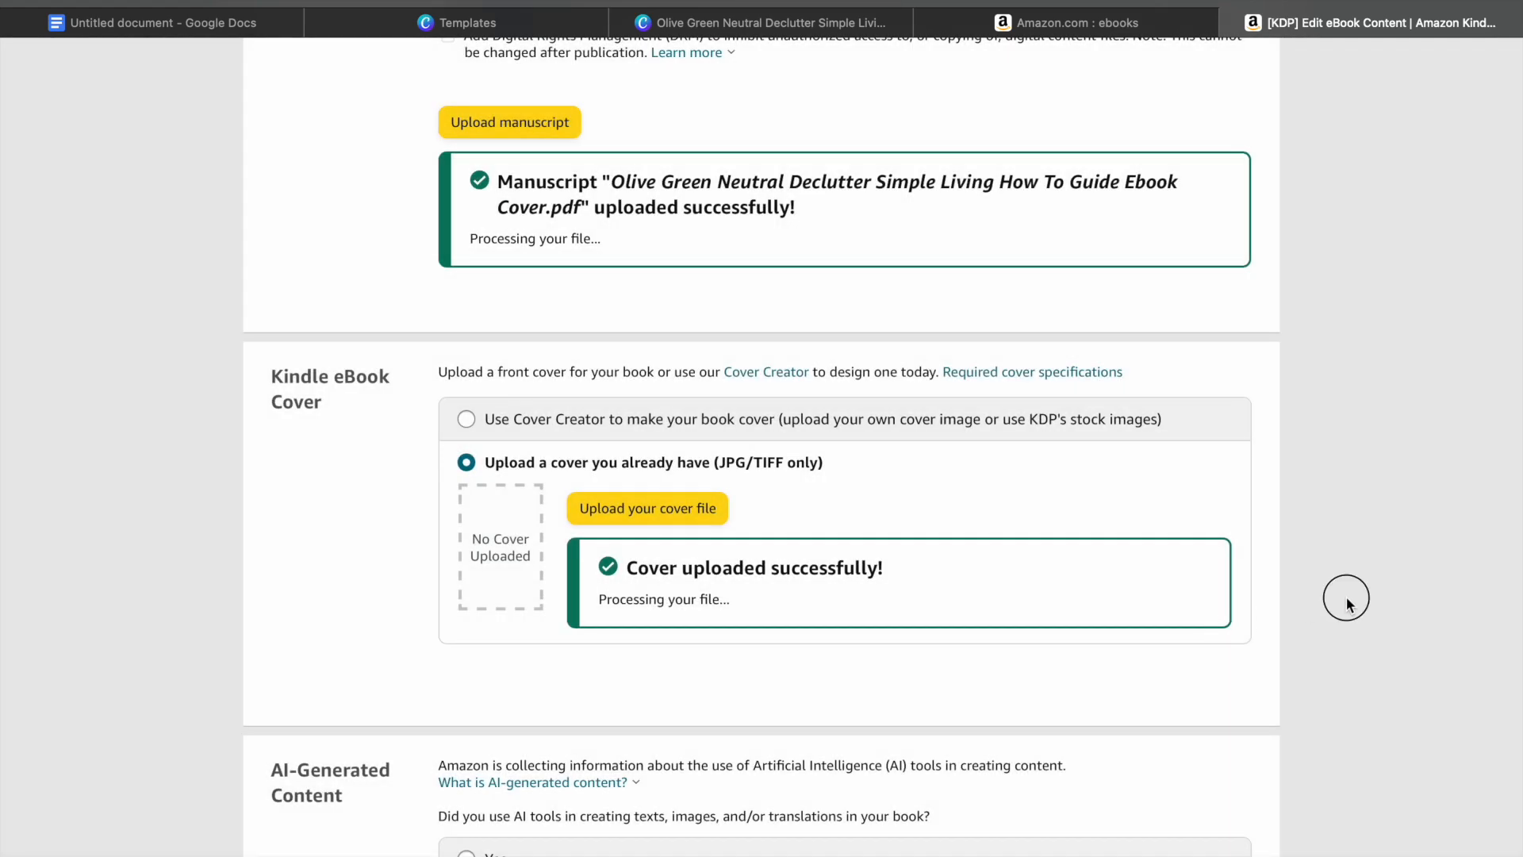
Step: Answer No to the AI-generated content question, then save the eBook content and continue to the Pricing stage
scroll(1346, 606, down, 5)
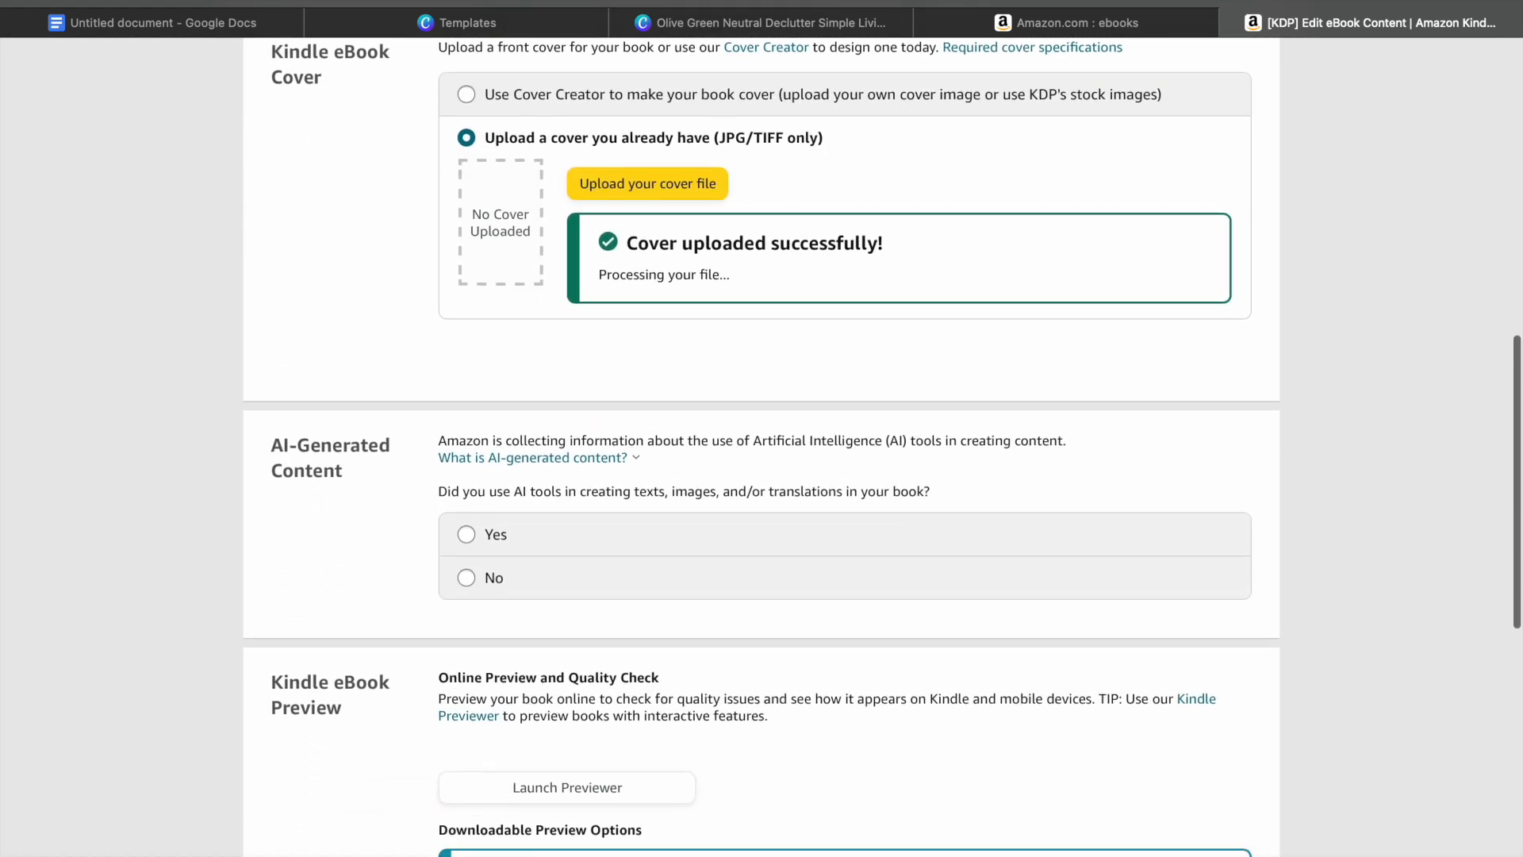
click(468, 519)
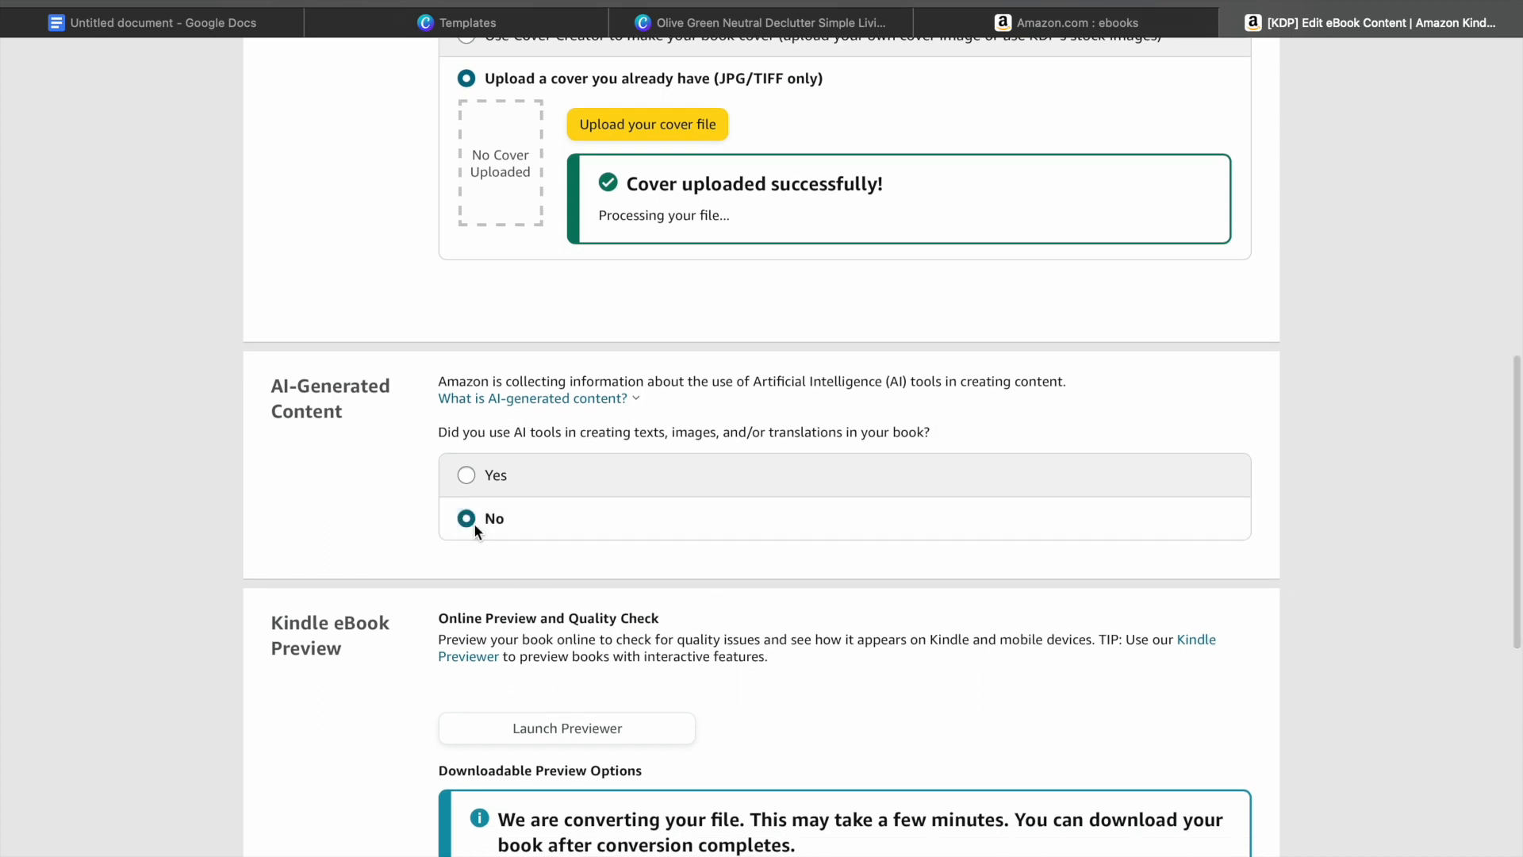
scroll(1363, 603, down, 4)
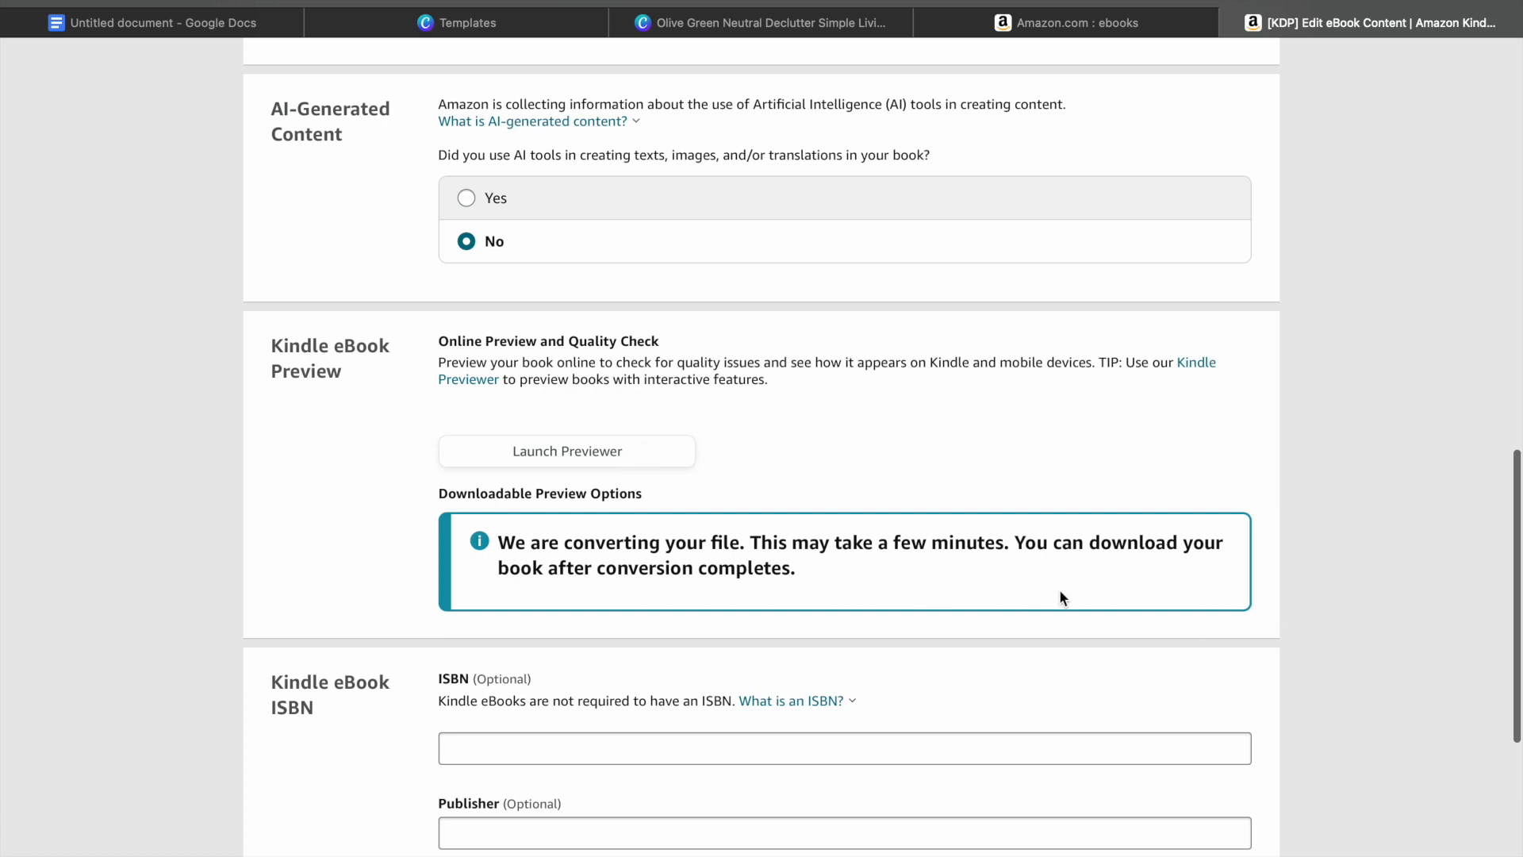
scroll(1373, 593, down, 6)
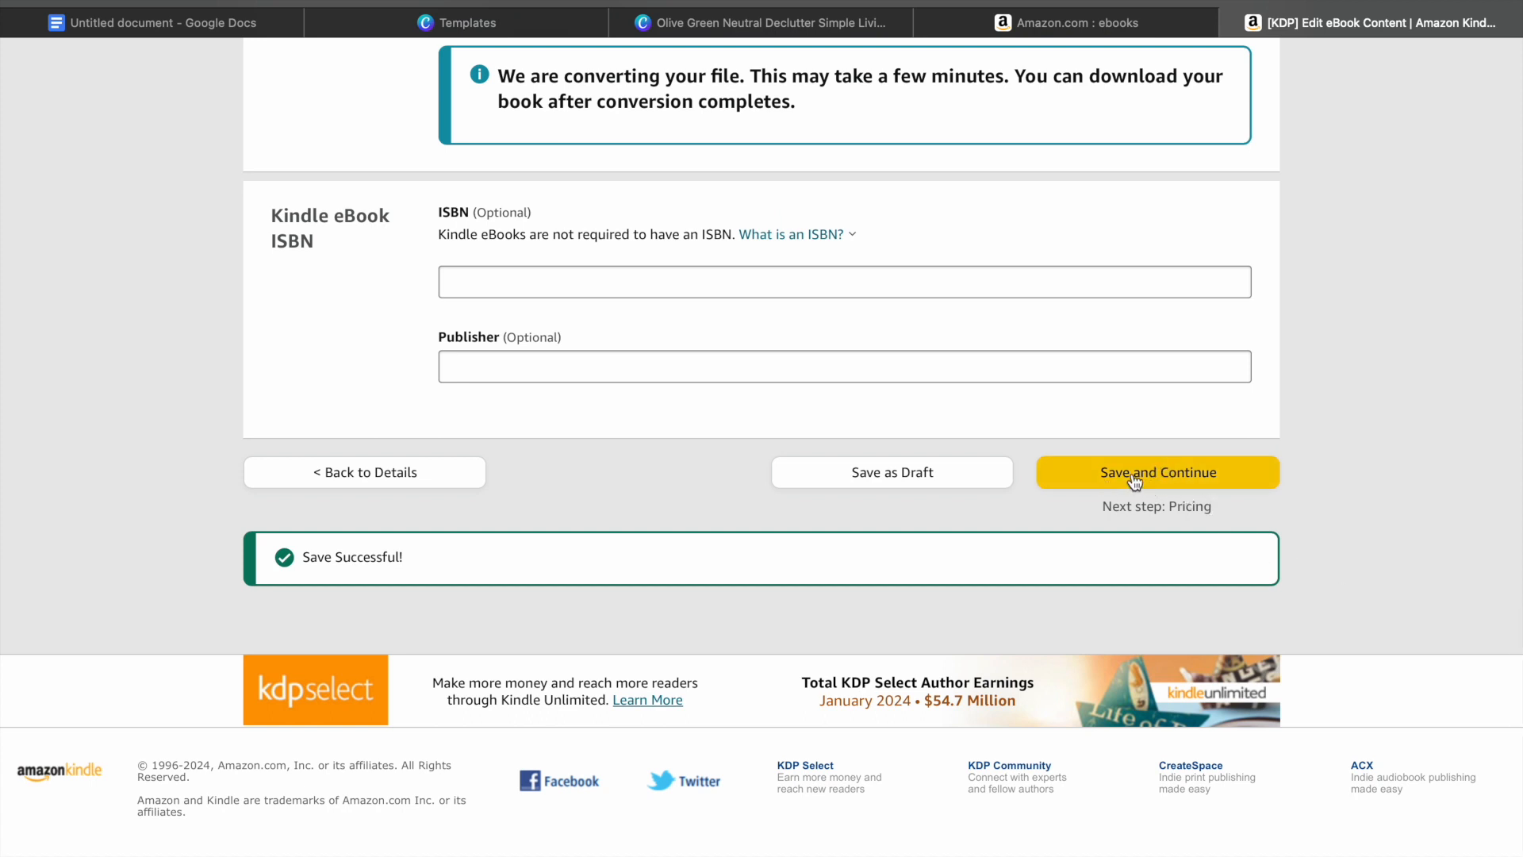
click(1134, 474)
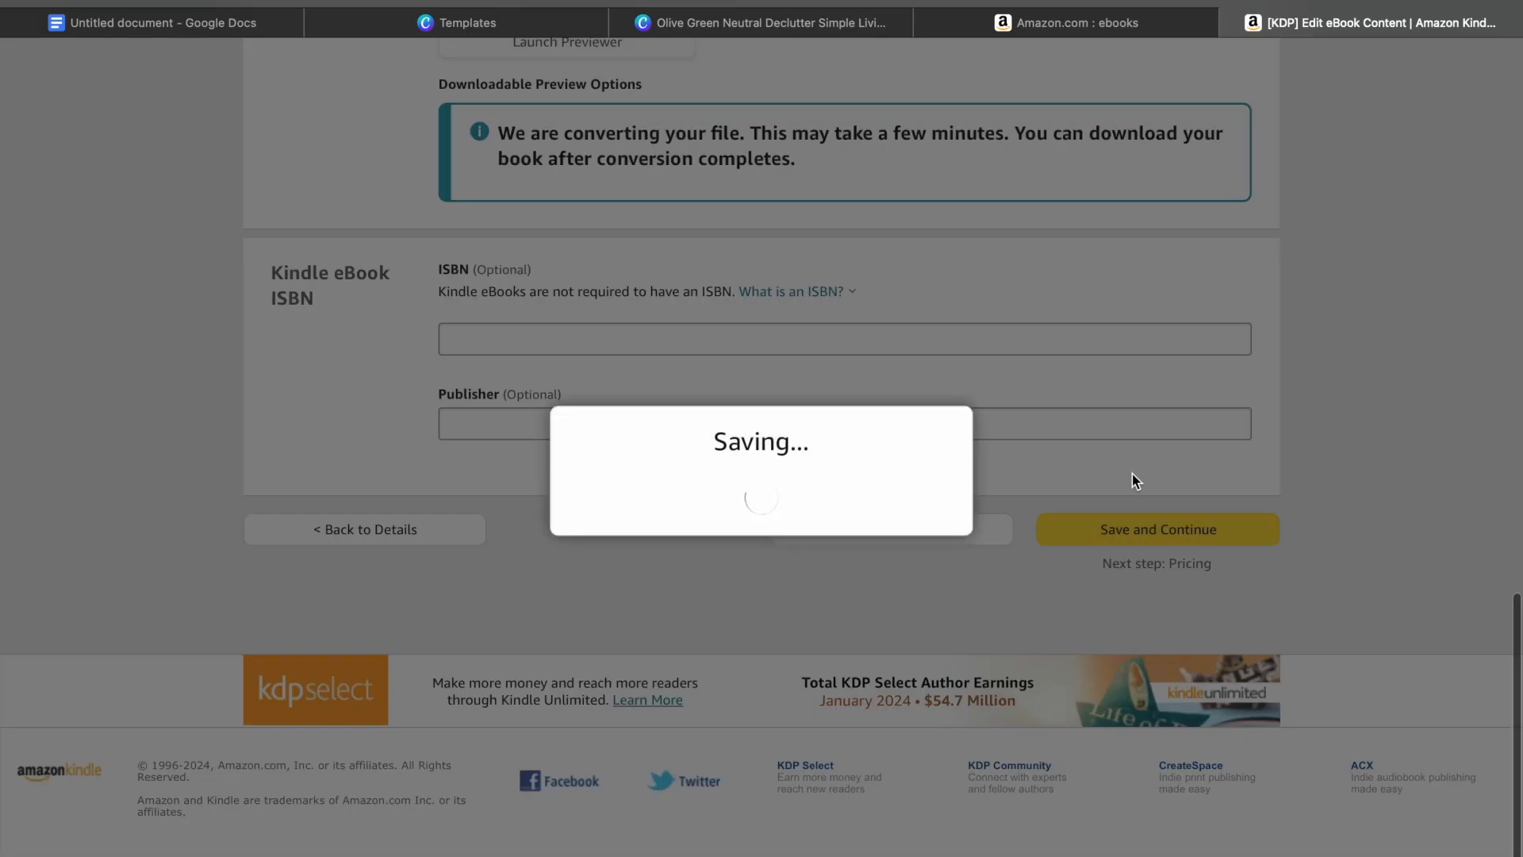